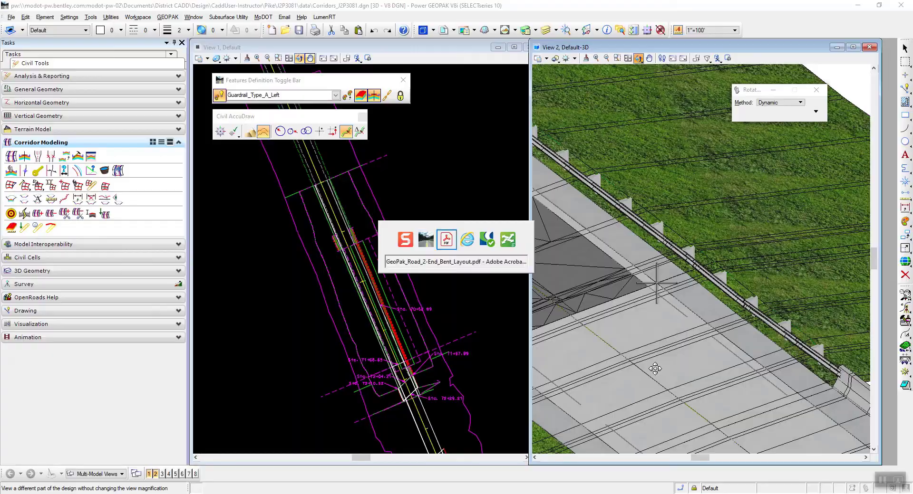
# - Check the guardrail meander note in the GeoPak_Road_2-End_Bent_Layout PDF and examine the left guardrail from above in the 3D view
pyautogui.scroll(1, 597, 309)
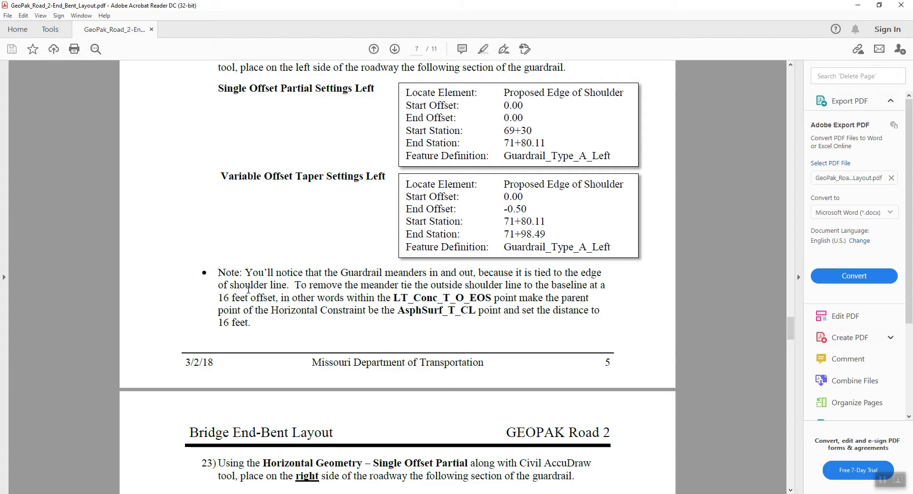
pyautogui.hotkey('alt', 'Tab')
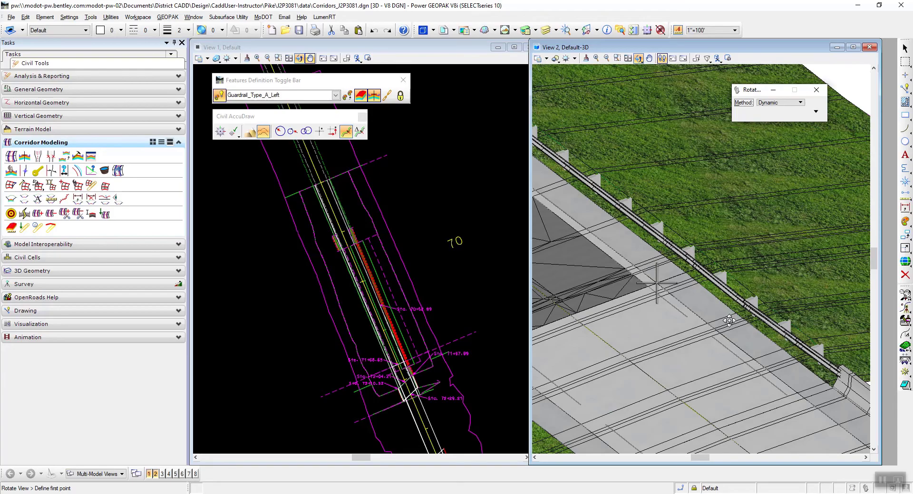
pyautogui.moveTo(729, 321); pyautogui.dragTo(662, 256)
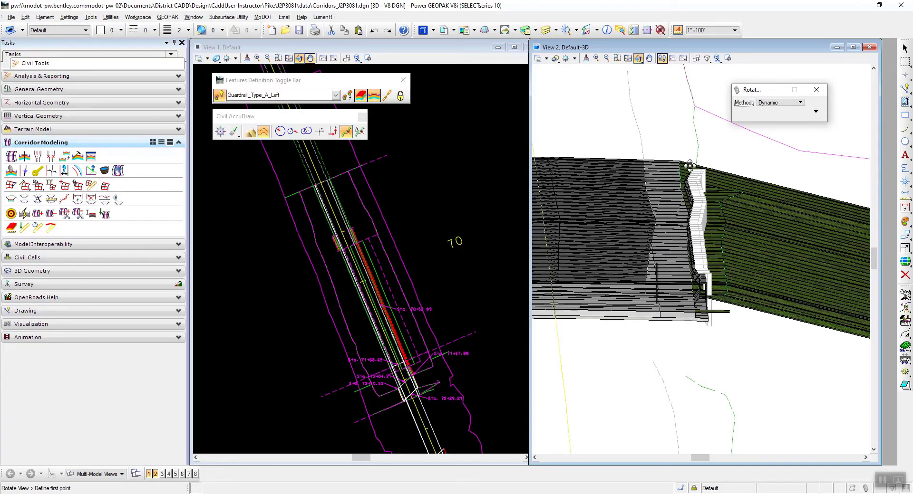
pyautogui.scroll(3, 682, 199)
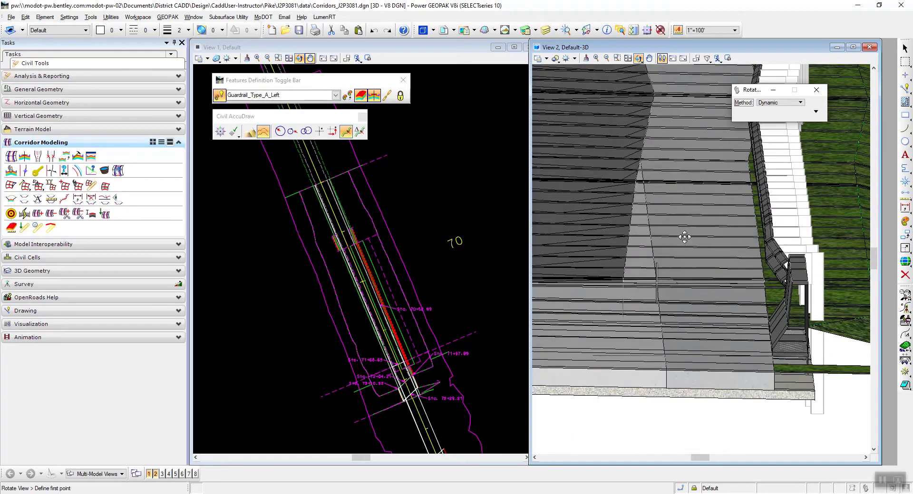
pyautogui.scroll(-3, 663, 225)
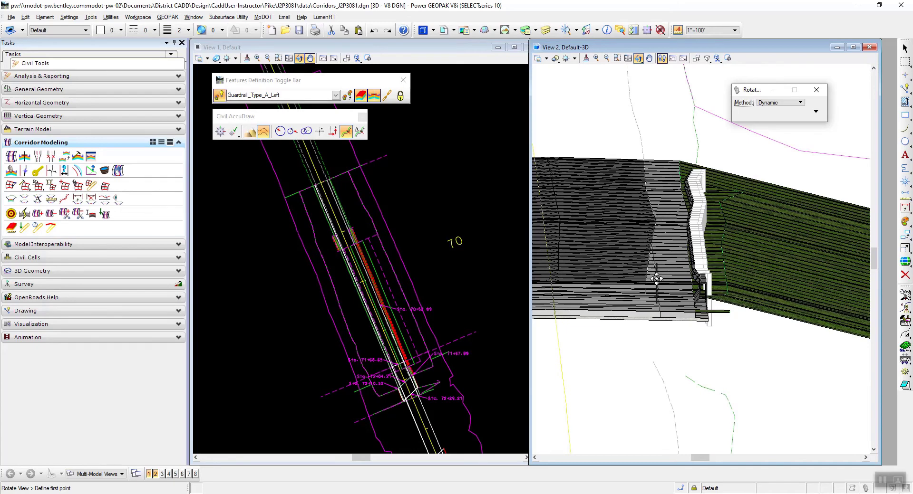
pyautogui.scroll(3, 654, 276)
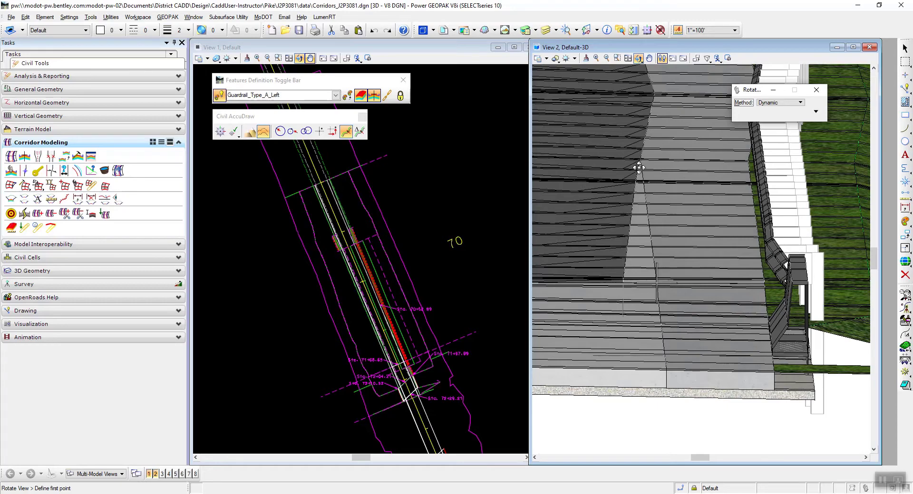
pyautogui.scroll(-3, 644, 243)
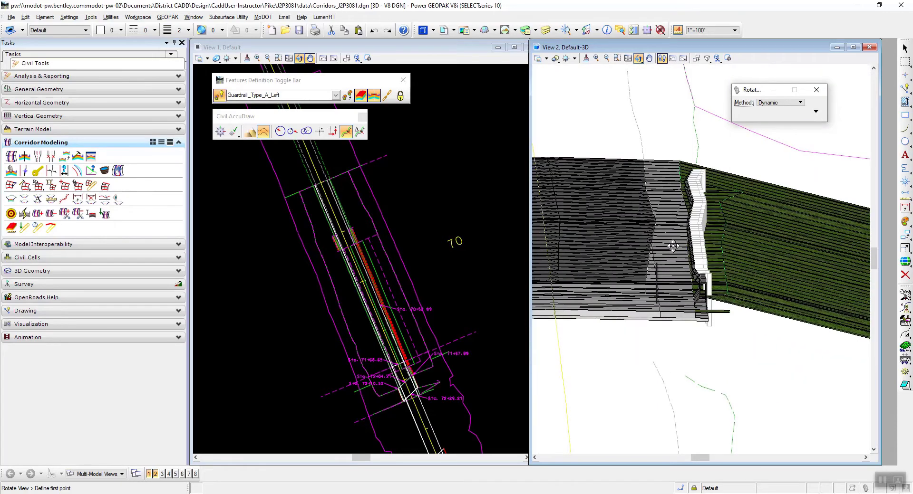
pyautogui.scroll(2, 665, 221)
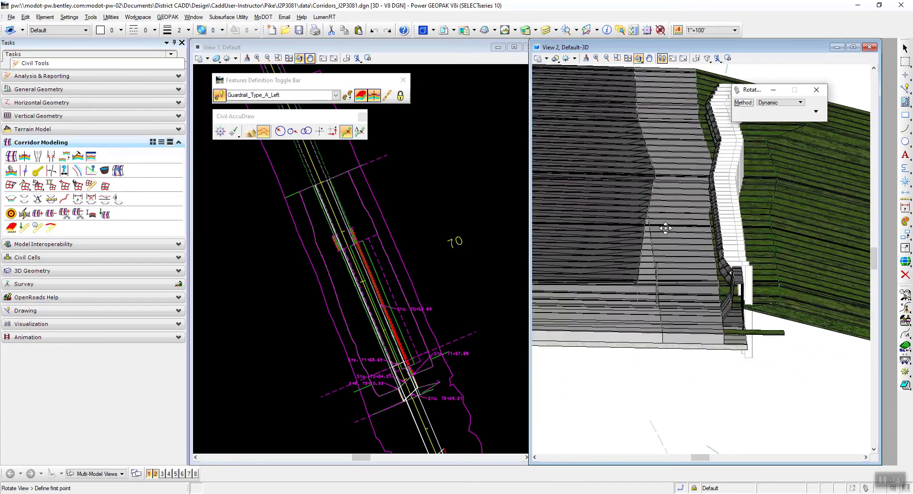
pyautogui.scroll(-3, 667, 249)
pyautogui.scroll(2, 661, 237)
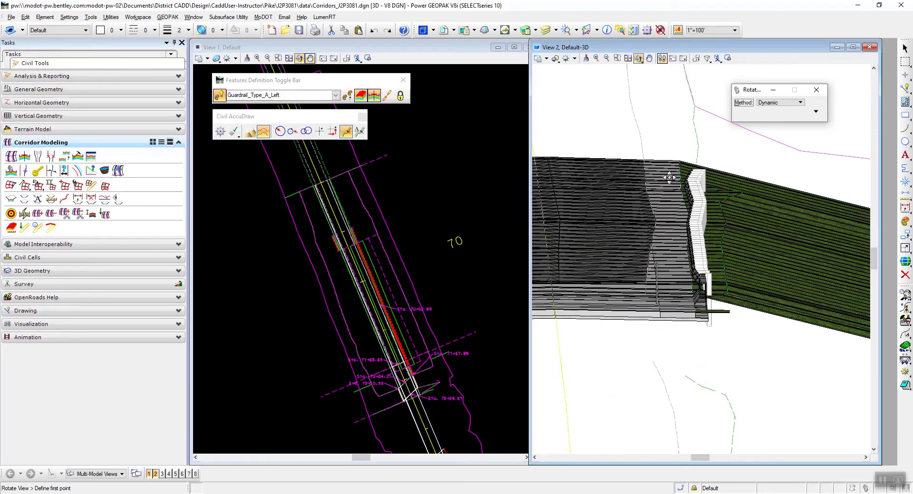
pyautogui.scroll(2, 680, 177)
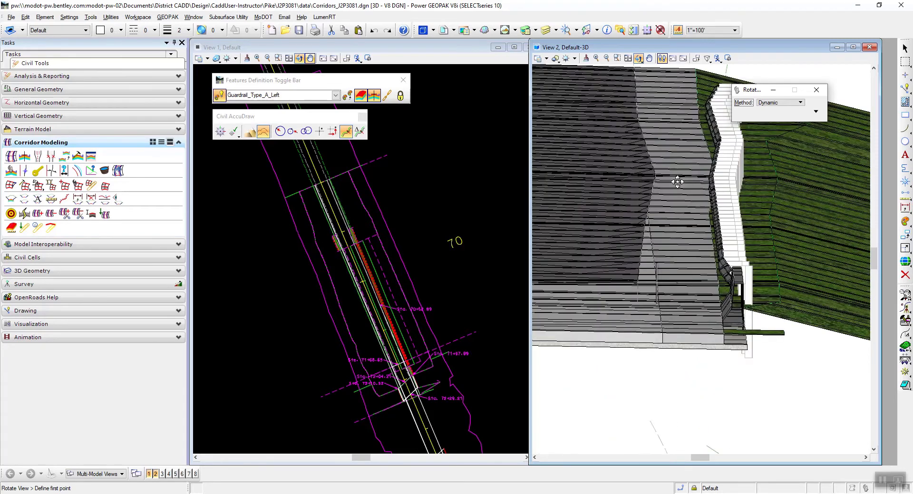
pyautogui.scroll(-2, 672, 195)
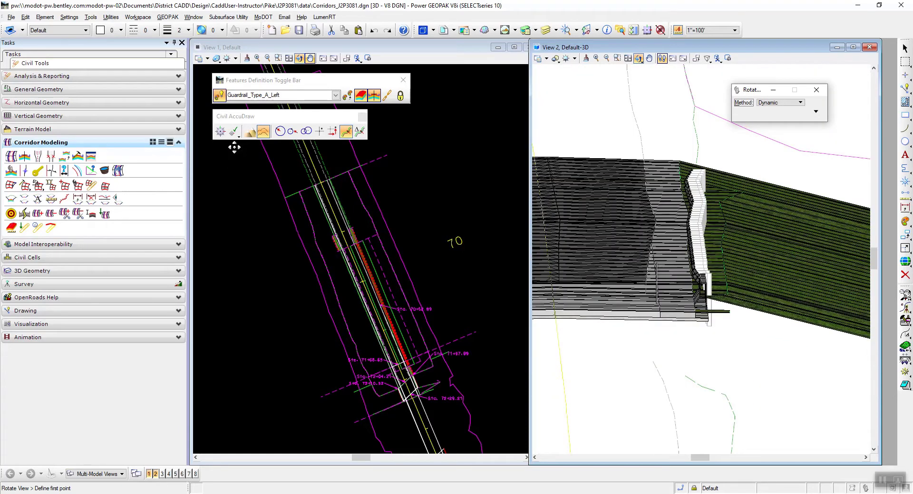
# - Open the 2 Lane w/ Agg Base Option 1 Mill and Fill Concrete Widening template drop beginning at station 68+00 for editing
pyautogui.rightClick(382, 170)
pyautogui.click(376, 156)
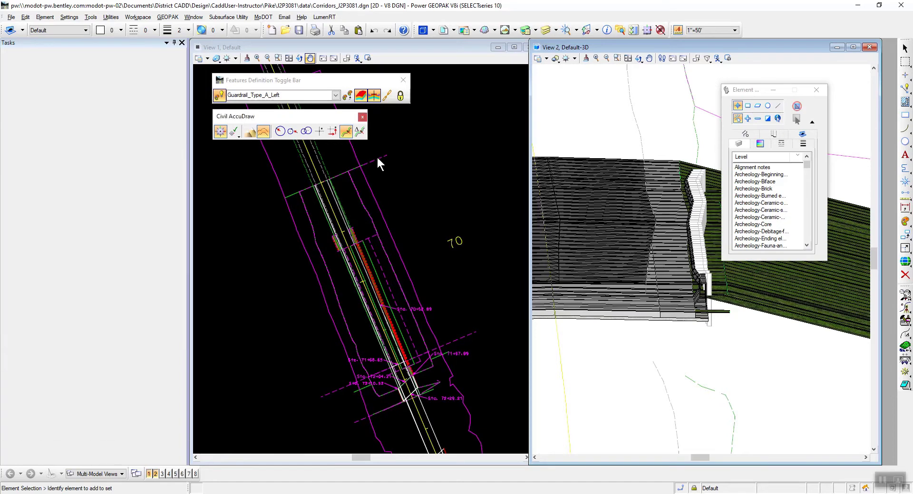
pyautogui.click(378, 159)
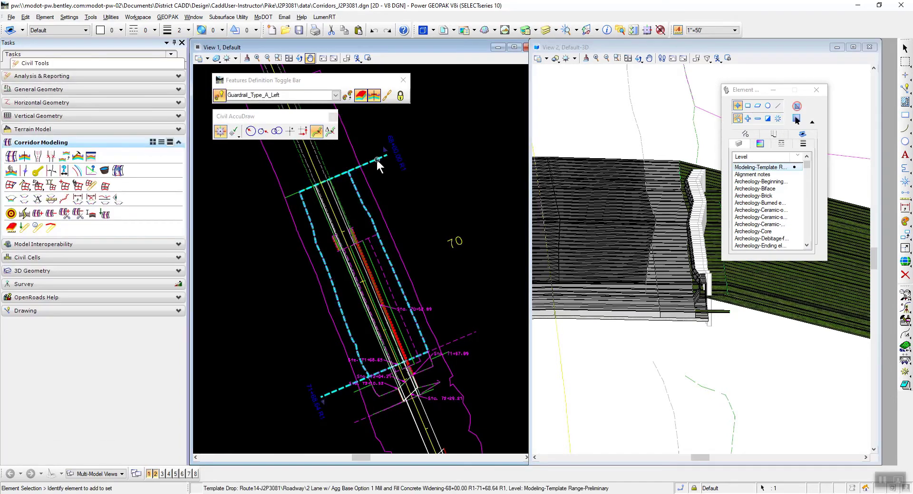
pyautogui.click(402, 156)
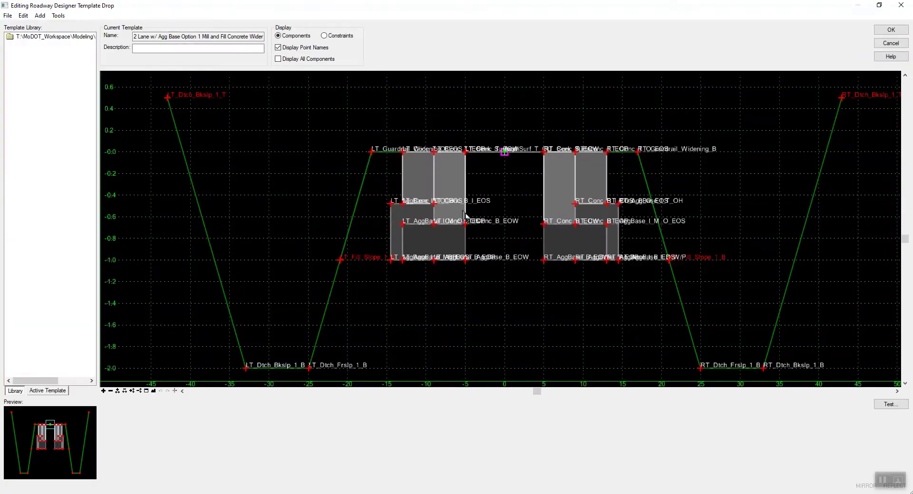
pyautogui.scroll(2, 394, 167)
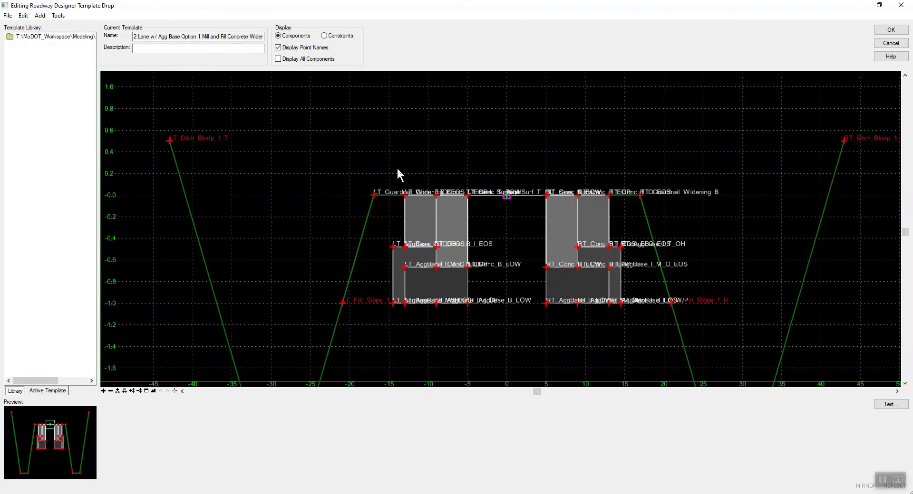
pyautogui.scroll(1, 395, 158)
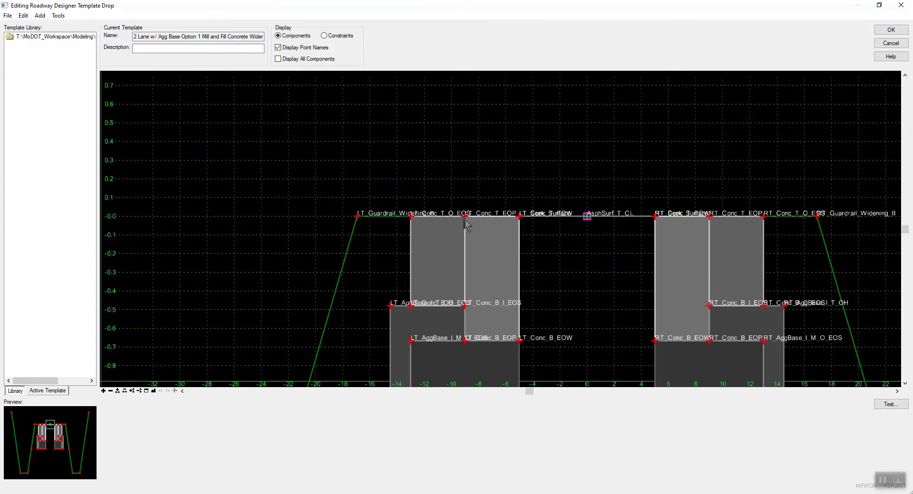
# - Following the PDF note, make AsphSurf_T_CL the parent of point LT_Conc_T_O_EOS's horizontal constraint
pyautogui.moveTo(464, 219)
pyautogui.moveTo(412, 218)
pyautogui.moveTo(587, 219)
pyautogui.hotkey('alt', 'Tab')
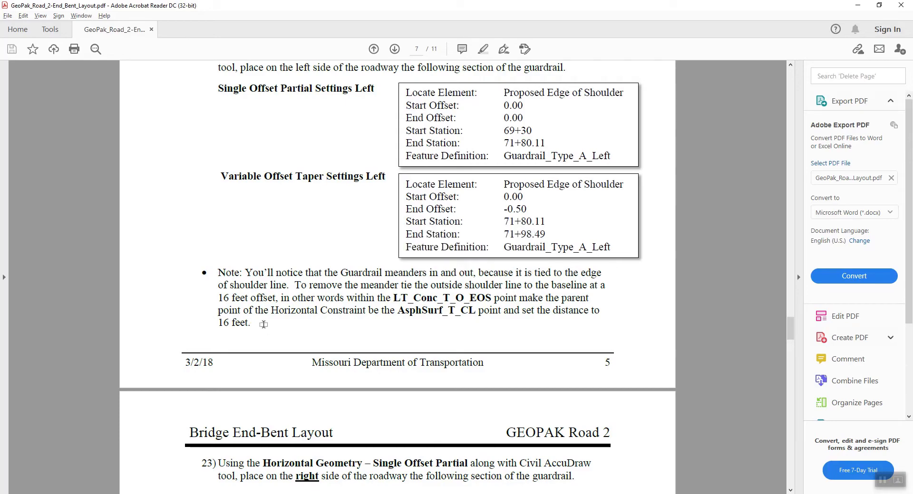
pyautogui.hotkey('alt', 'Tab')
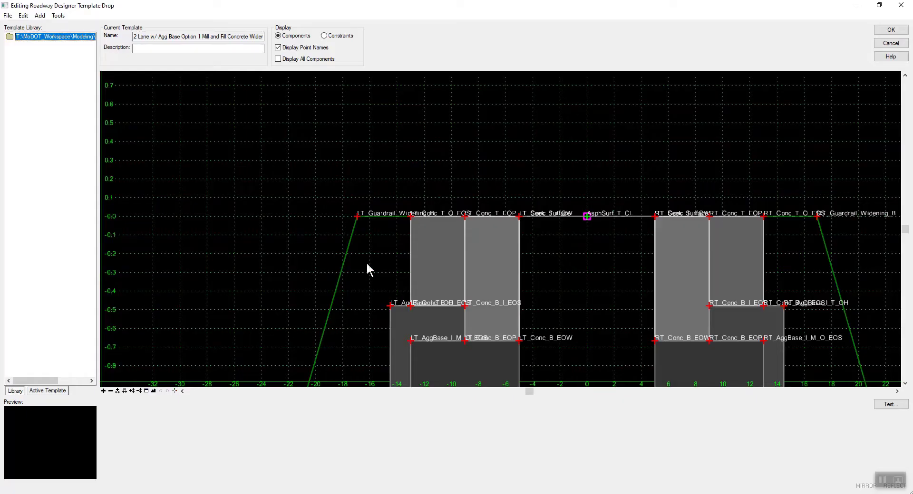
pyautogui.doubleClick(410, 217)
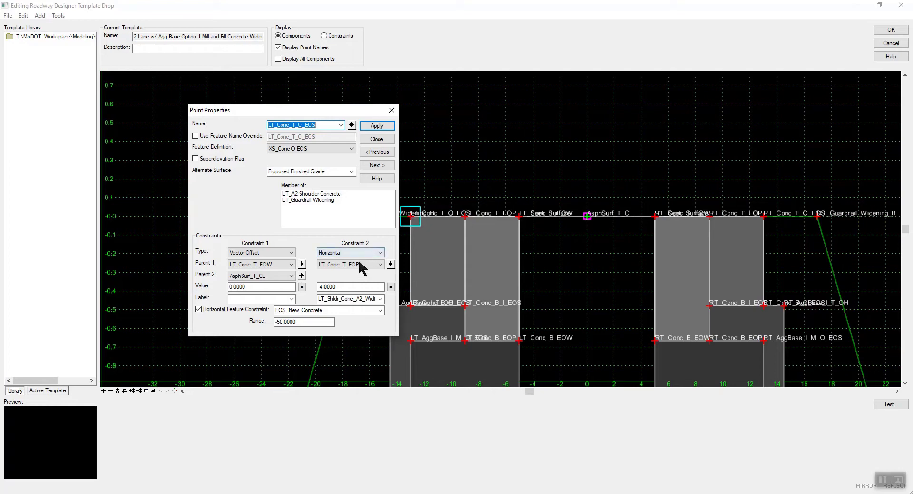
pyautogui.click(391, 264)
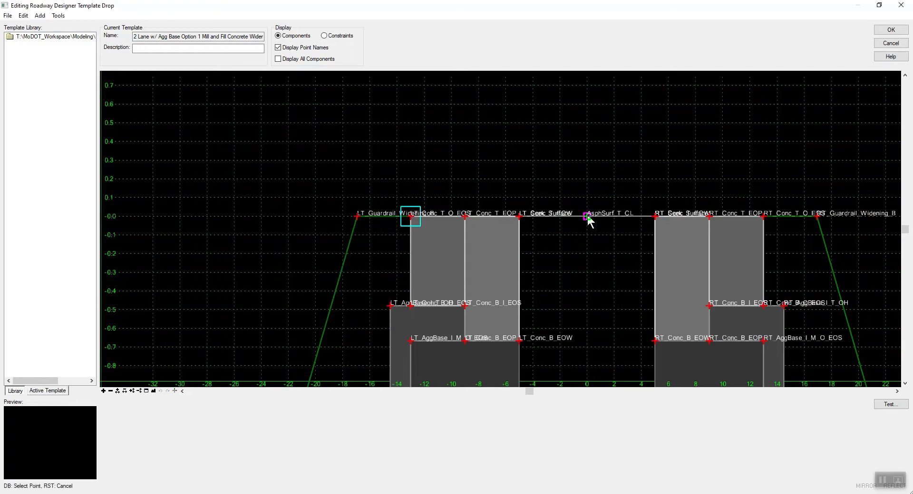
pyautogui.click(587, 217)
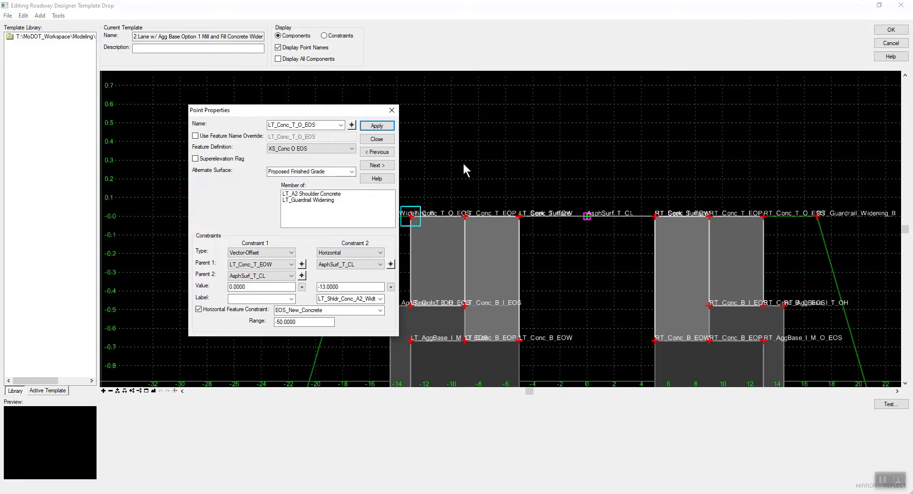
# - Set the LT_Conc_T_O_EOS horizontal constraint value to -16 and save the edited template drop
pyautogui.moveTo(340, 287); pyautogui.dragTo(323, 287)
pyautogui.write('16.0000')
pyautogui.click(375, 127)
pyautogui.moveTo(338, 111); pyautogui.dragTo(221, 113)
pyautogui.click(262, 142)
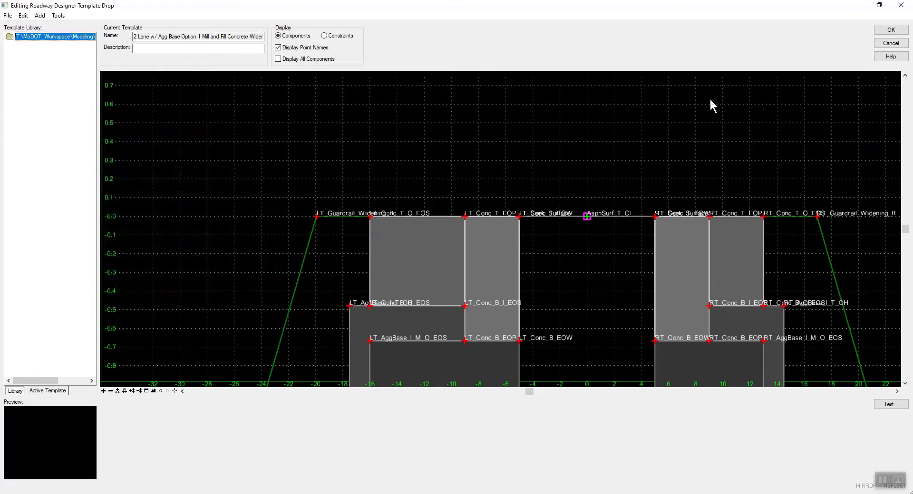
pyautogui.click(876, 29)
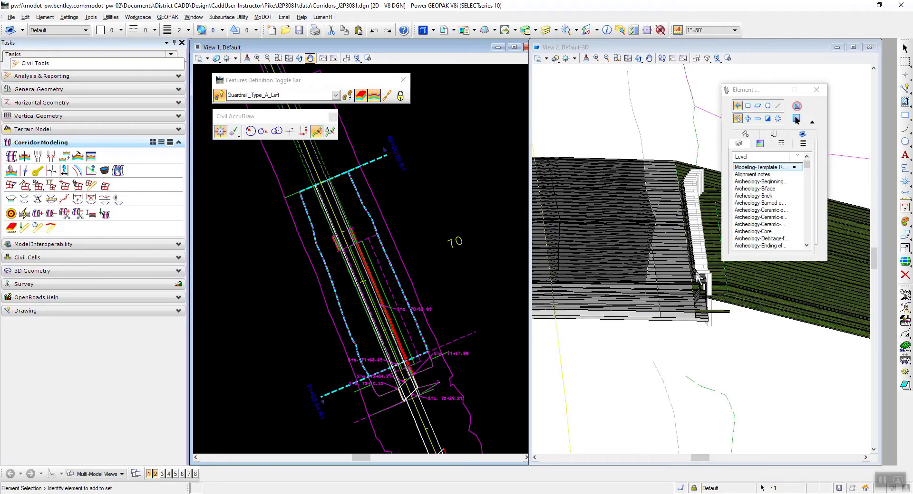
# - Inspect the left guardrail and shoulder edge of the updated corridor from above in the 3D view
pyautogui.scroll(3, 687, 190)
pyautogui.scroll(-3, 685, 186)
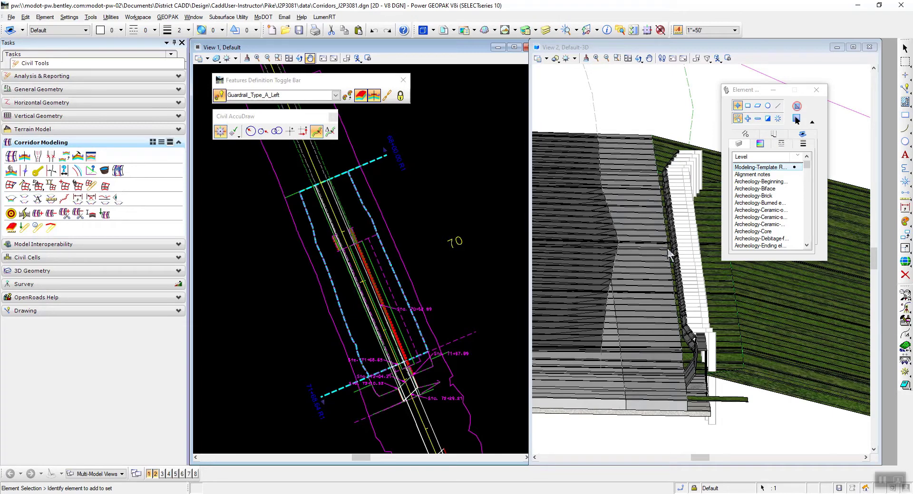
pyautogui.scroll(-4, 618, 247)
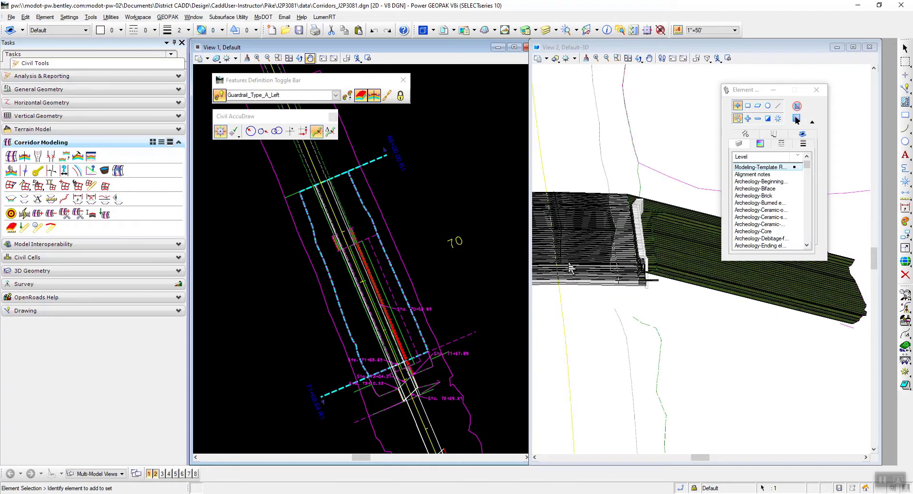
pyautogui.scroll(4, 618, 261)
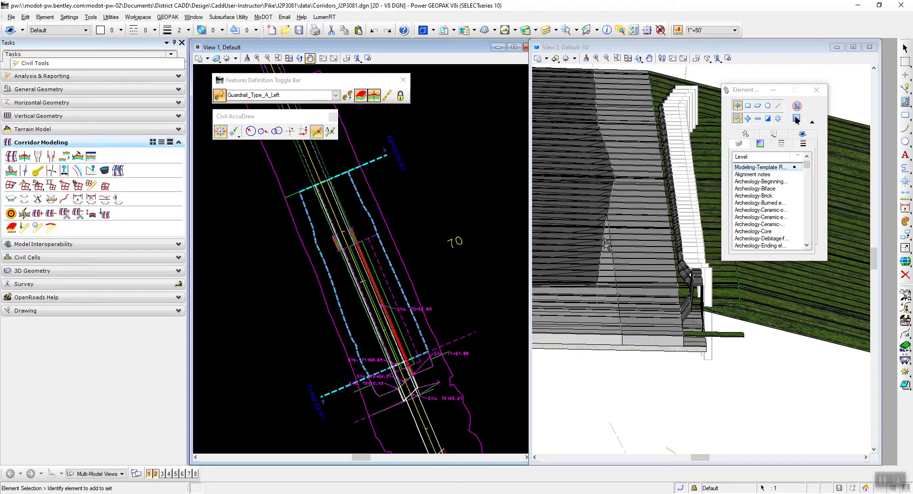
pyautogui.scroll(-2, 658, 206)
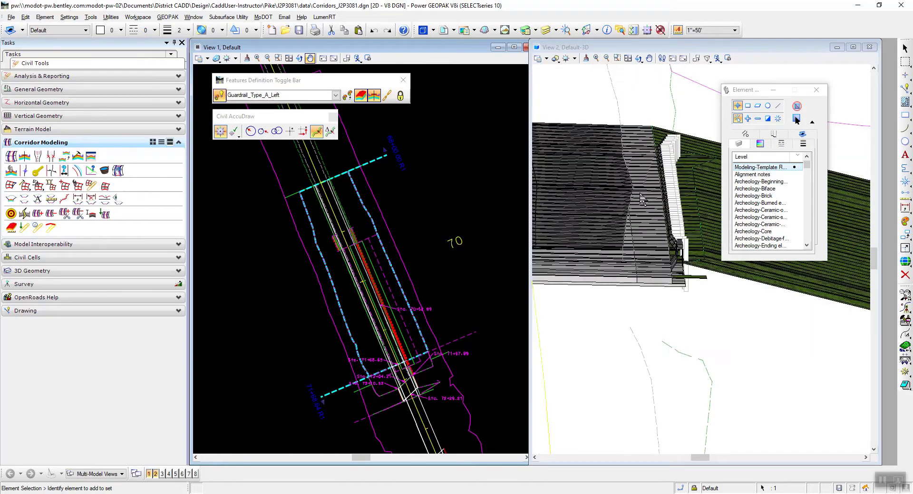
pyautogui.scroll(-2, 642, 200)
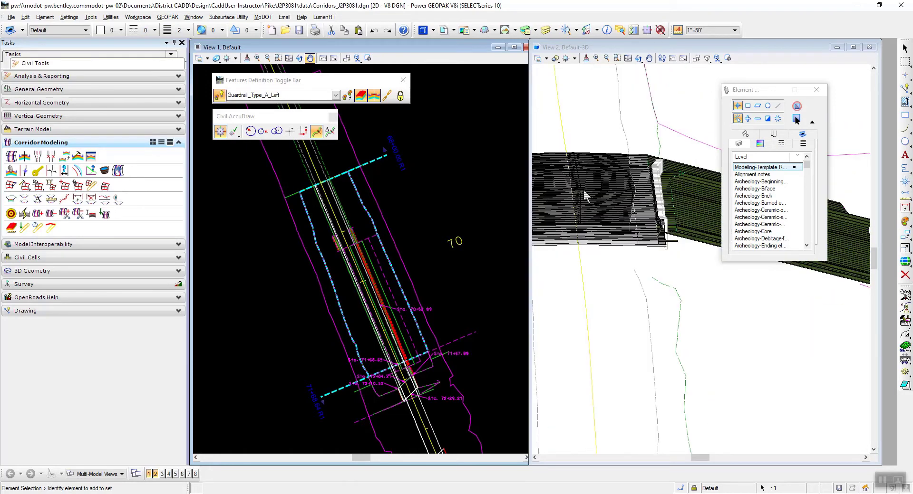
# - Rotate the 3D view to Isometric and inspect the guardrail along the roadway
pyautogui.click(638, 58)
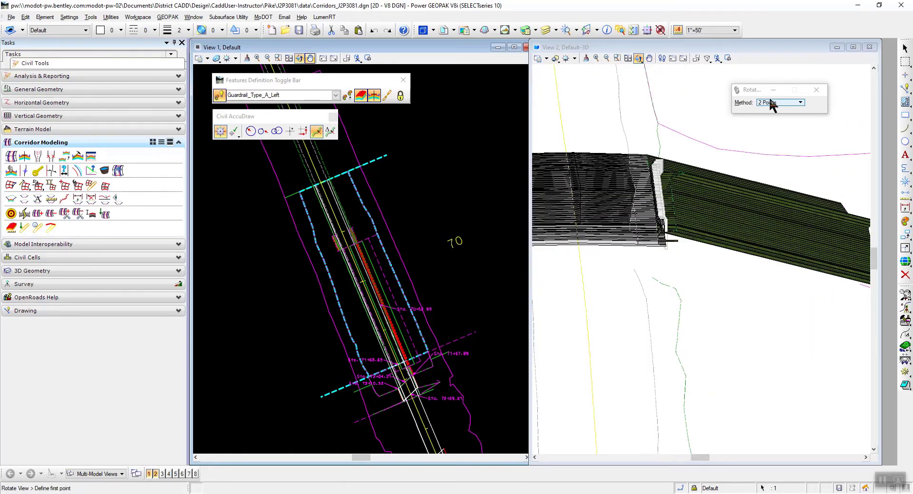
pyautogui.click(706, 44)
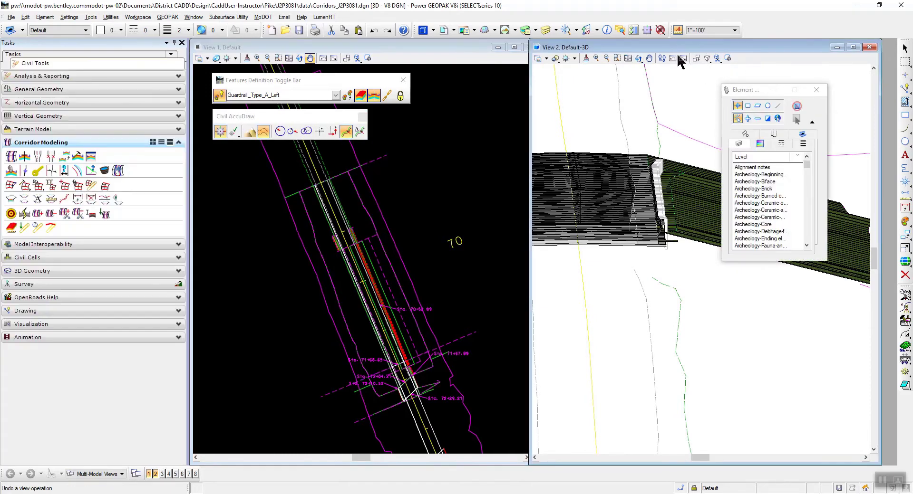
pyautogui.click(638, 58)
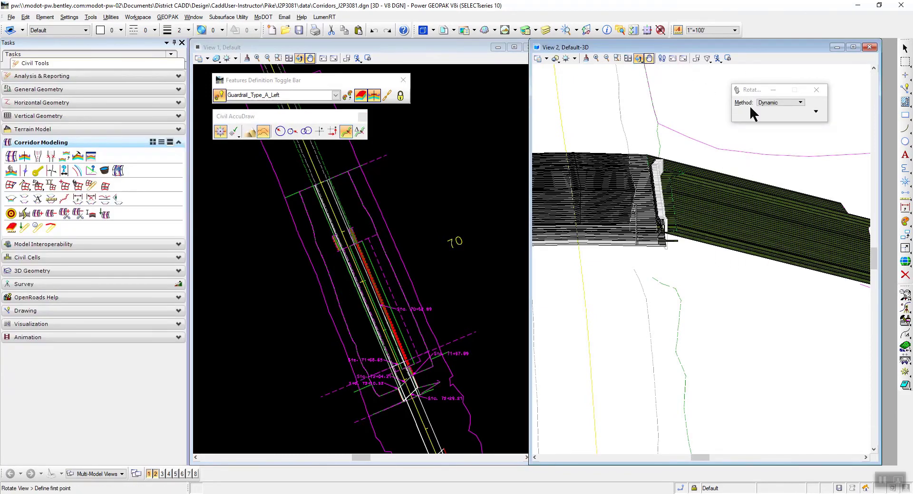
pyautogui.click(775, 103)
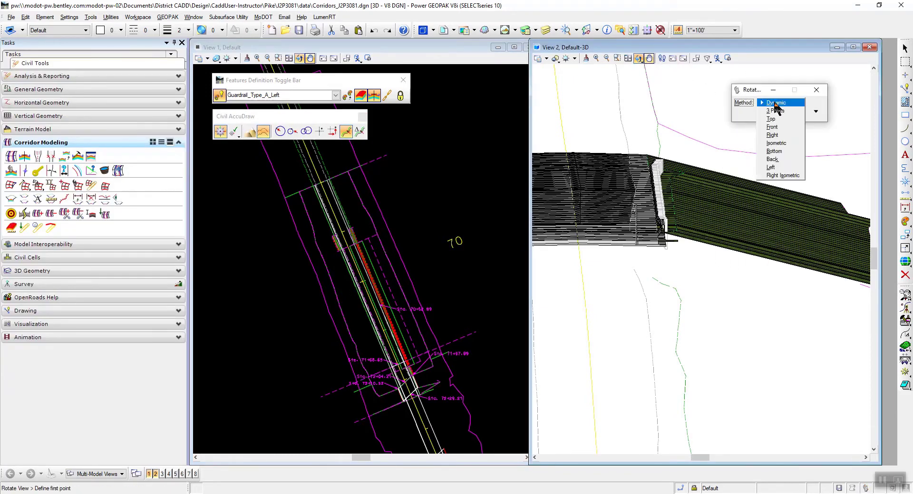
pyautogui.click(779, 143)
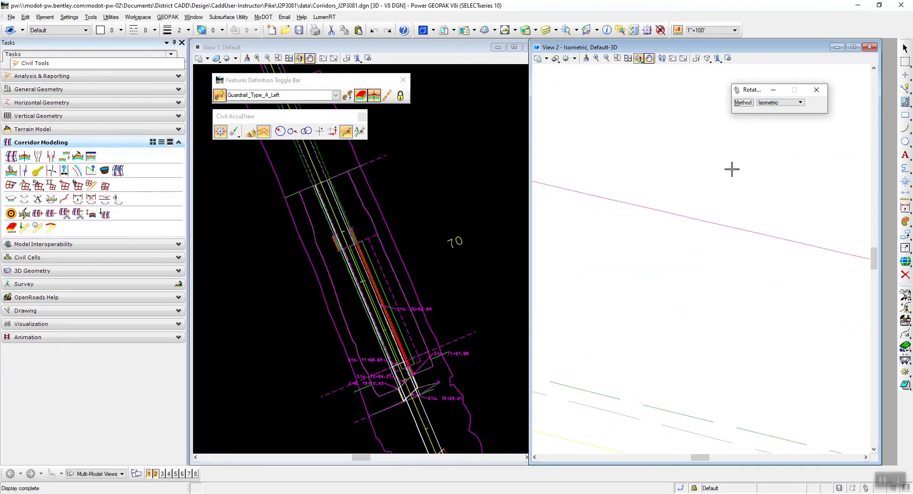
pyautogui.scroll(5, 737, 196)
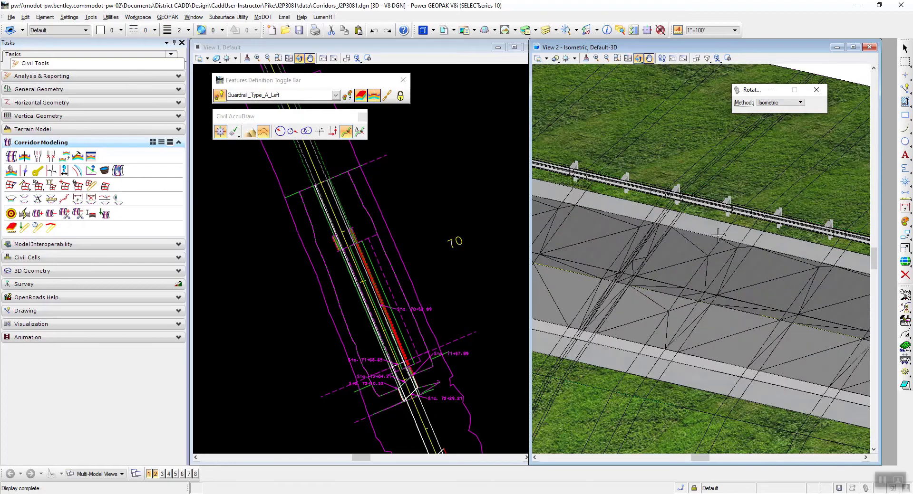
pyautogui.scroll(-2, 756, 231)
pyautogui.scroll(4, 652, 228)
pyautogui.scroll(-1, 618, 213)
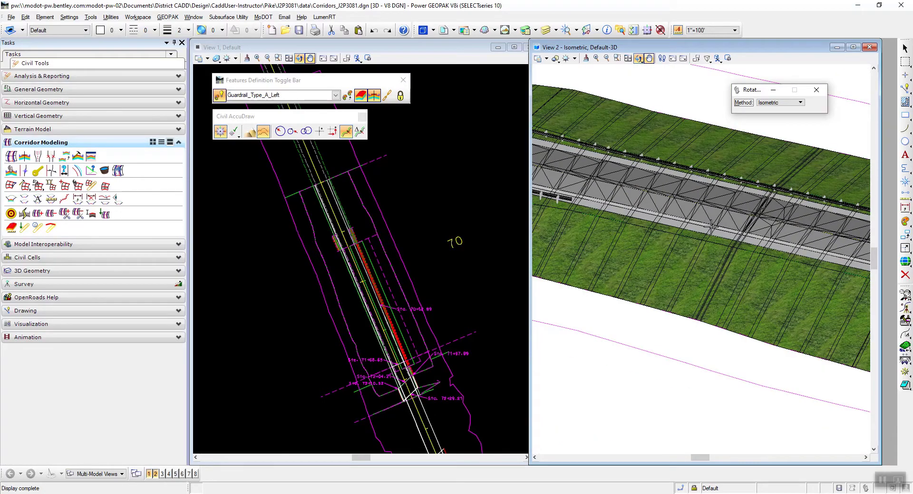
# - Rotate the 3D view dynamically along the roadway and examine the shoulder edge on the side without a full guardrail
pyautogui.click(638, 58)
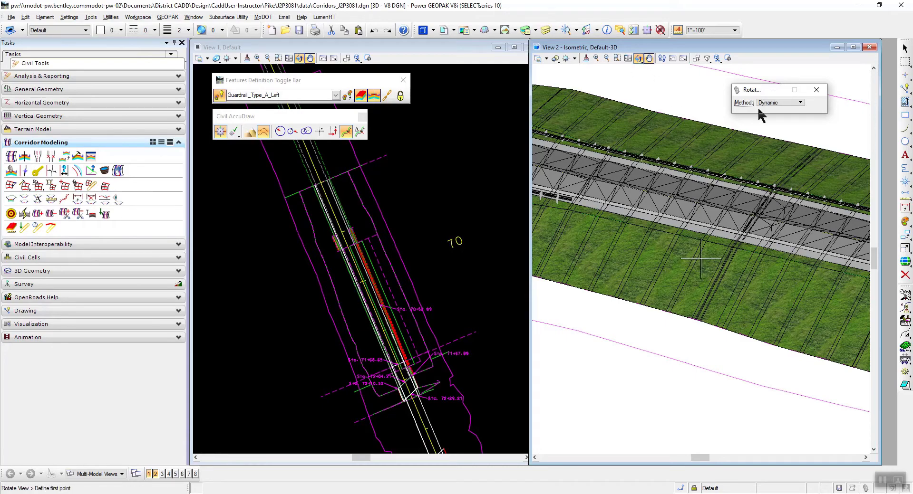
pyautogui.click(636, 212)
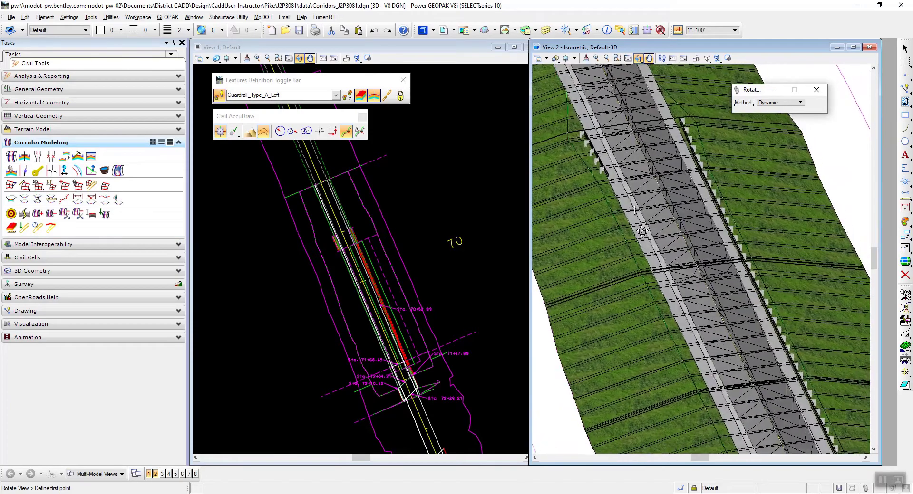
pyautogui.click(620, 195)
pyautogui.scroll(2, 619, 195)
pyautogui.moveTo(611, 224); pyautogui.dragTo(592, 200)
pyautogui.rightClick(651, 201)
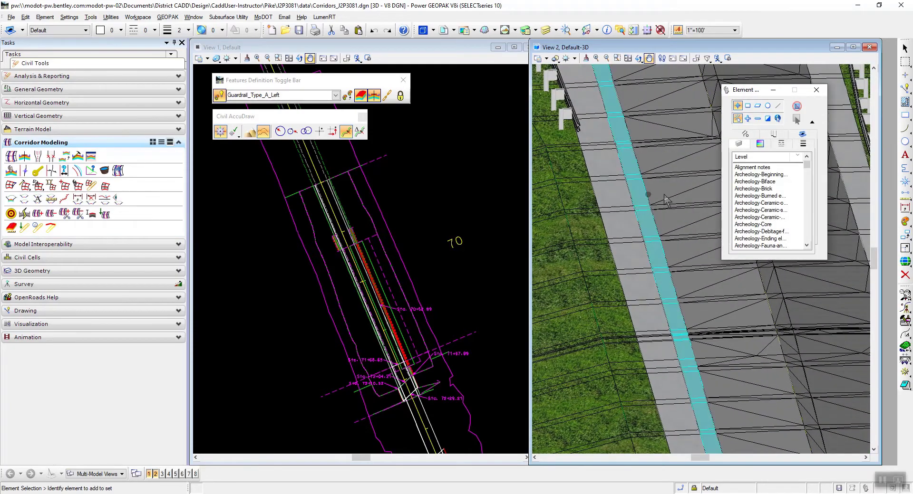
# - Set the active feature definition to Guardrail_Type_A_Right
pyautogui.scroll(-2, 288, 191)
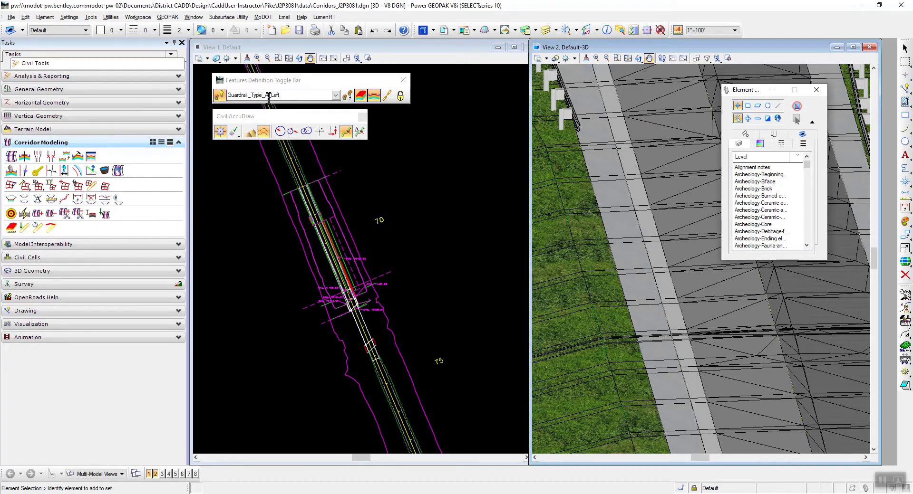
pyautogui.click(336, 95)
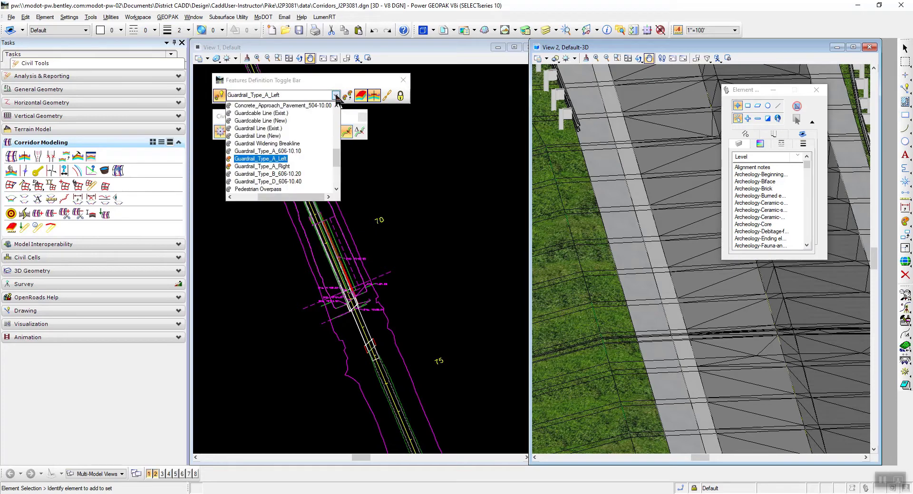
pyautogui.click(266, 166)
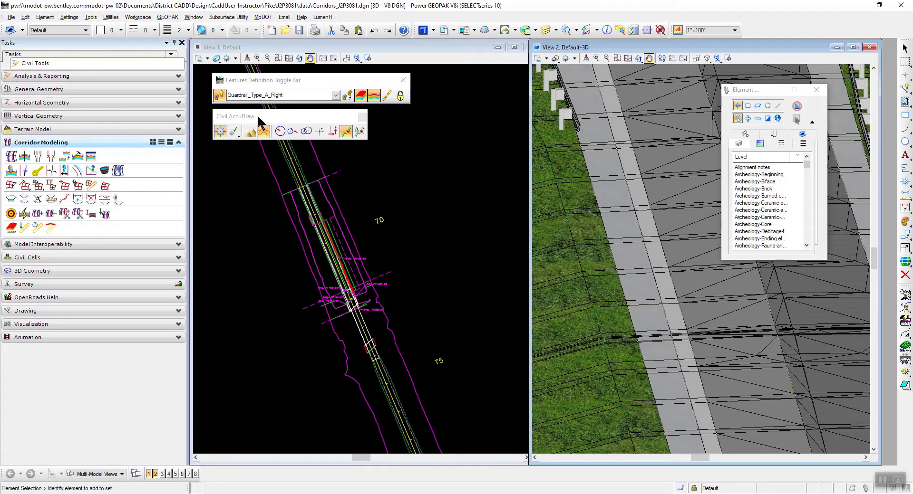
pyautogui.moveTo(259, 117); pyautogui.dragTo(261, 119)
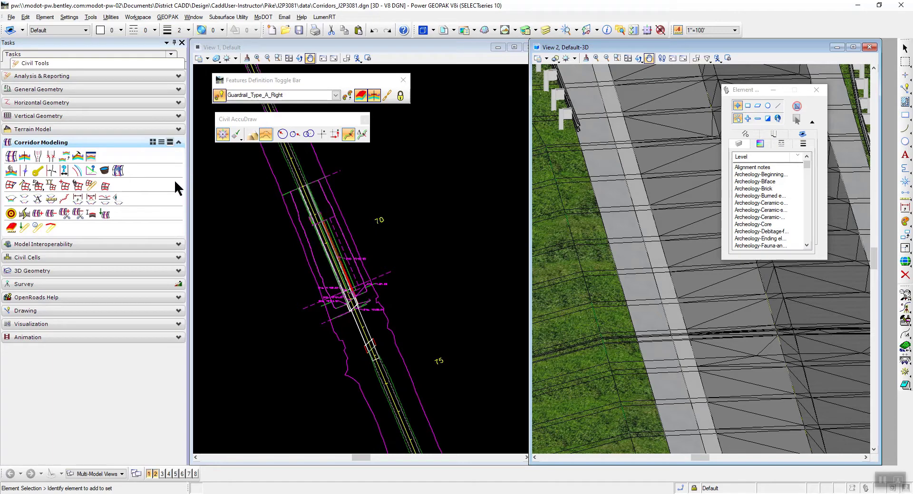
# - Start a Single Offset Partial with a 0 offset from the outside shoulder line opposite the existing guardrail in the plan view
pyautogui.click(72, 103)
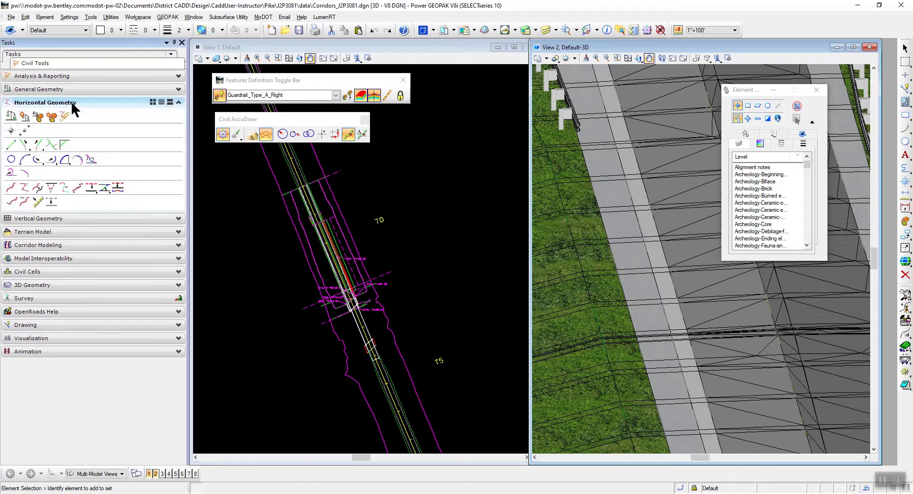
pyautogui.click(95, 193)
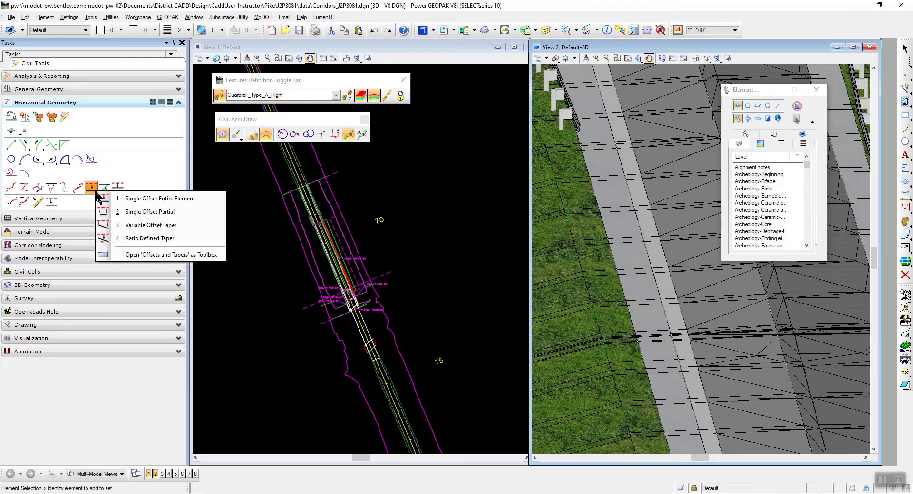
pyautogui.click(181, 212)
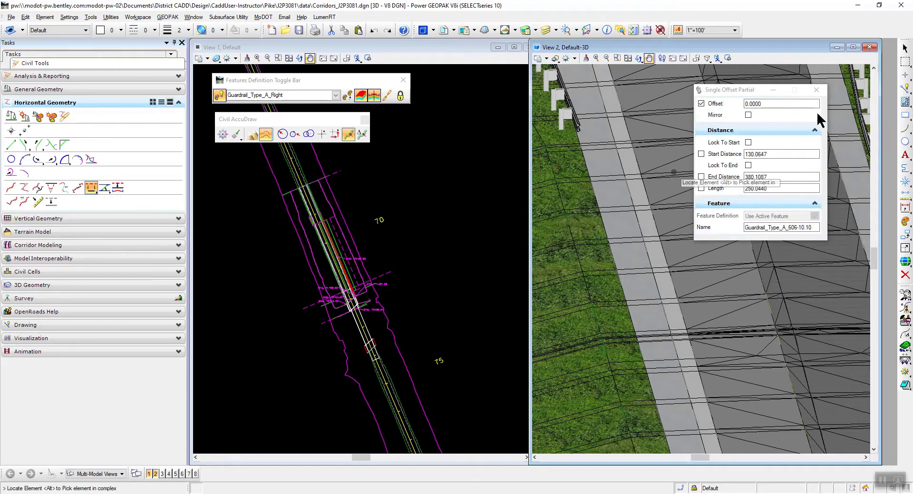
pyautogui.moveTo(733, 92); pyautogui.dragTo(666, 101)
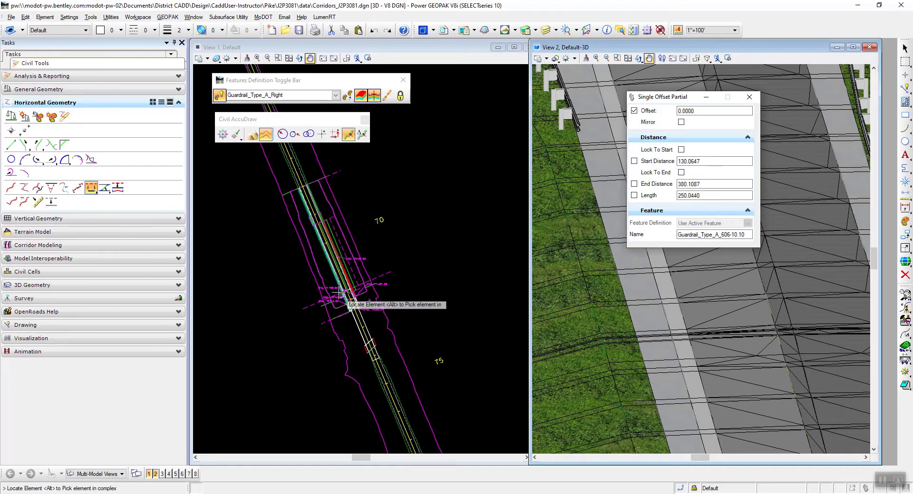
pyautogui.scroll(4, 326, 269)
pyautogui.scroll(2, 334, 261)
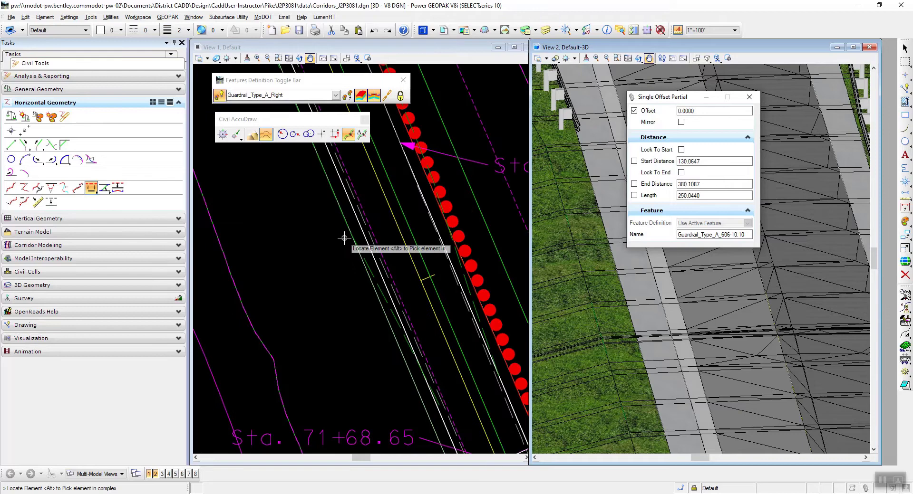
pyautogui.click(374, 288)
# - Start the guardrail offset at station 69+30 R1 with a 0 offset
pyautogui.scroll(-3, 352, 285)
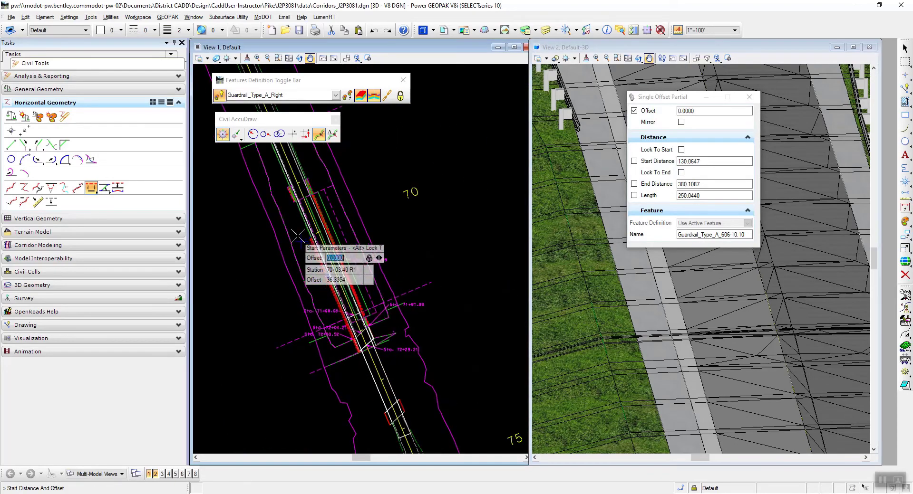
pyautogui.scroll(4, 297, 237)
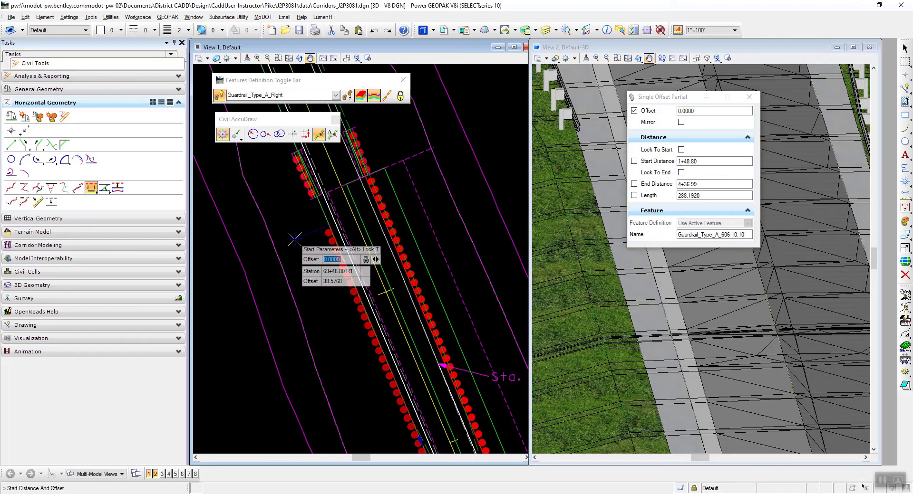
pyautogui.press('Tab')
pyautogui.press('Tab')
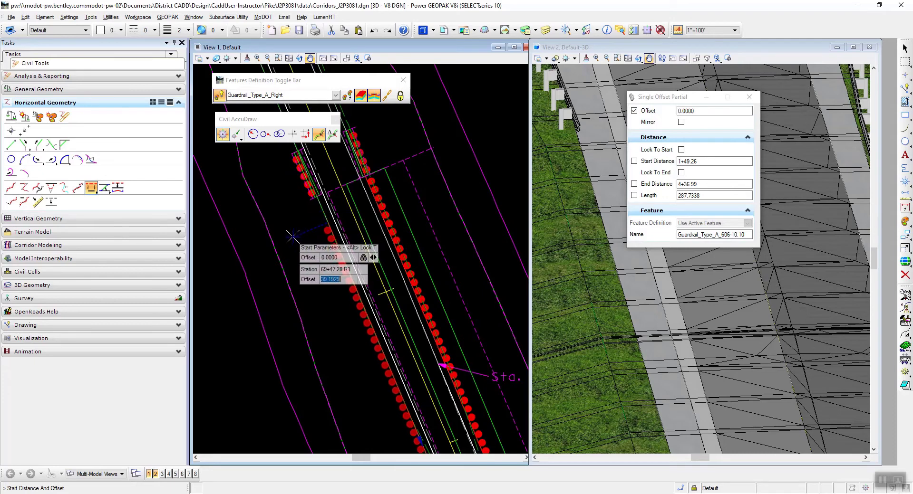
pyautogui.press('Tab')
pyautogui.press('Tab')
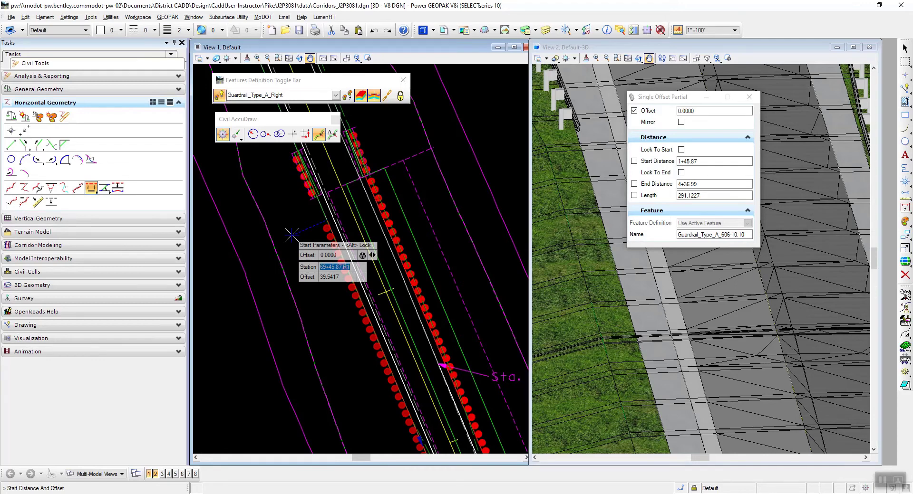
pyautogui.write('69+30')
pyautogui.press('Tab')
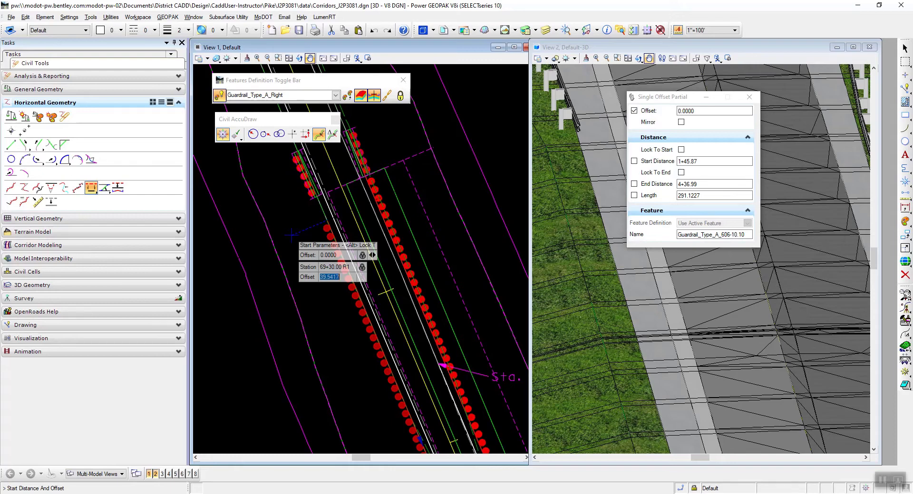
pyautogui.press('Tab')
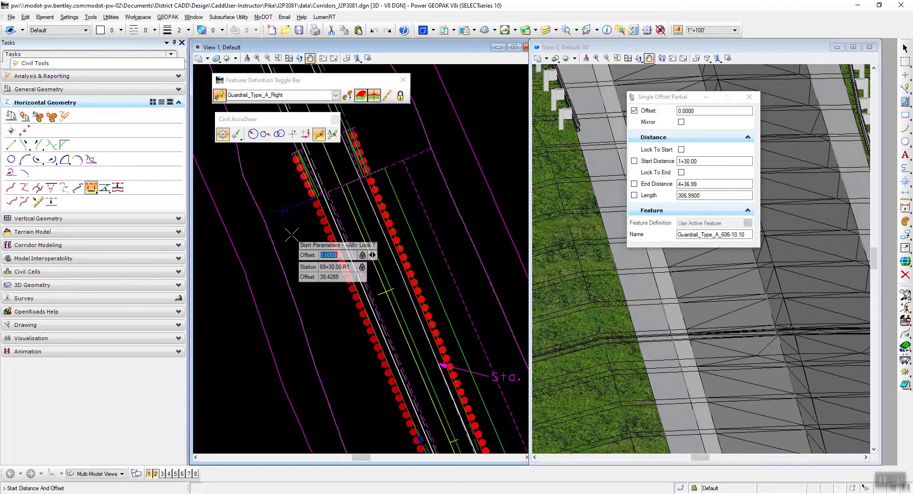
pyautogui.click(298, 236)
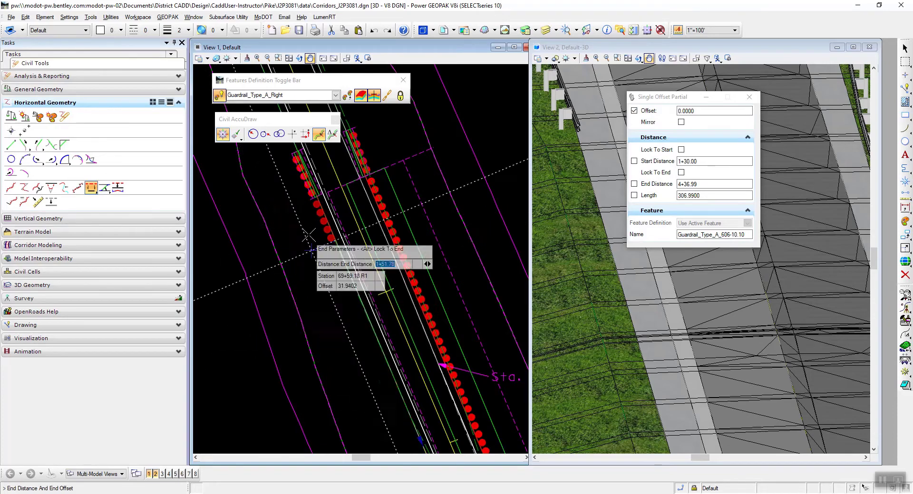
# - End the guardrail offset at station 71+98.75 R1 and place it along the shoulder line
pyautogui.scroll(-2, 305, 214)
pyautogui.scroll(1, 320, 289)
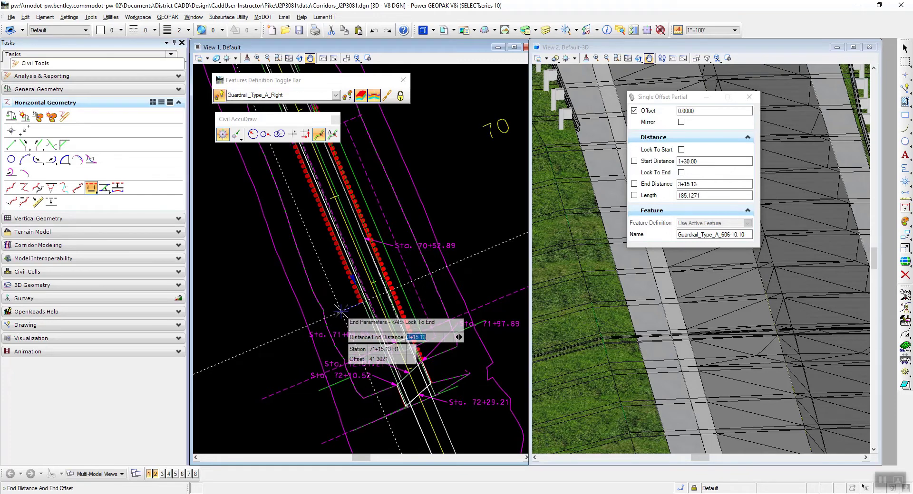
pyautogui.press('Down')
pyautogui.write('71+98.75')
pyautogui.press('Down')
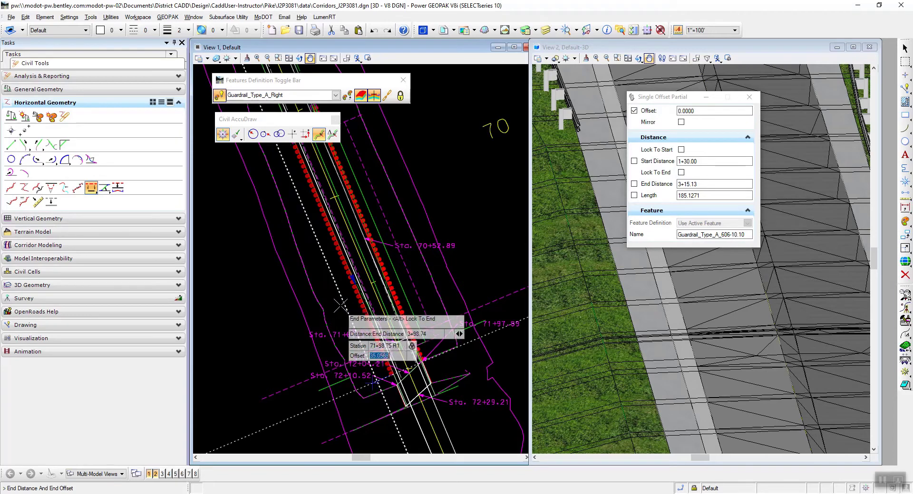
pyautogui.scroll(5, 392, 386)
pyautogui.scroll(2, 393, 386)
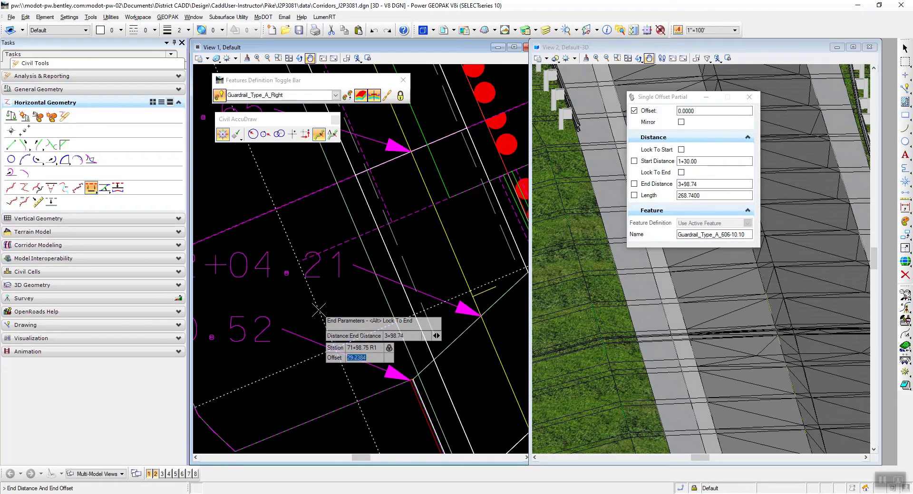
pyautogui.click(318, 310)
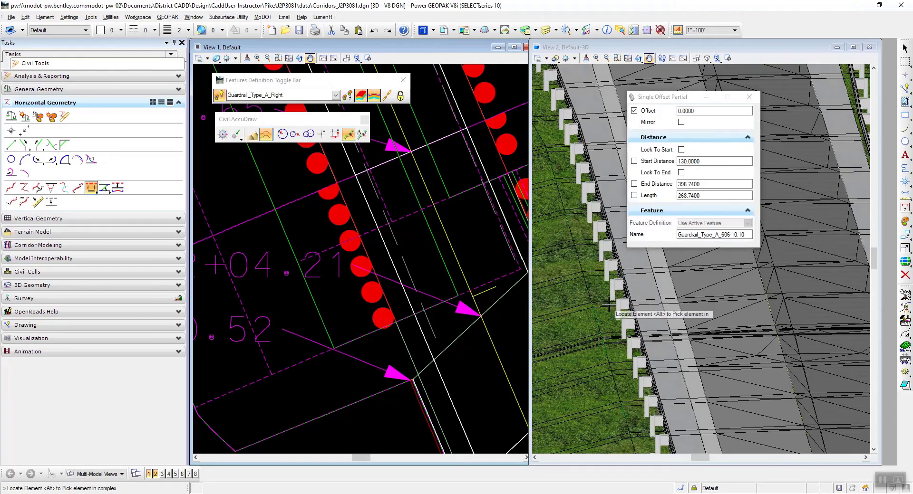
# - Examine the new guardrail in 3D and the gap between its end and the bridge barrier in both views
pyautogui.scroll(-2, 599, 240)
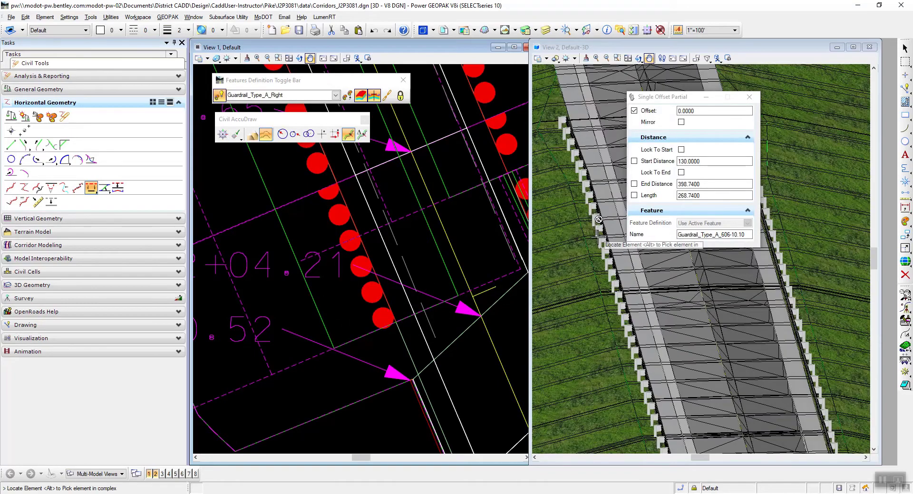
pyautogui.scroll(2, 615, 308)
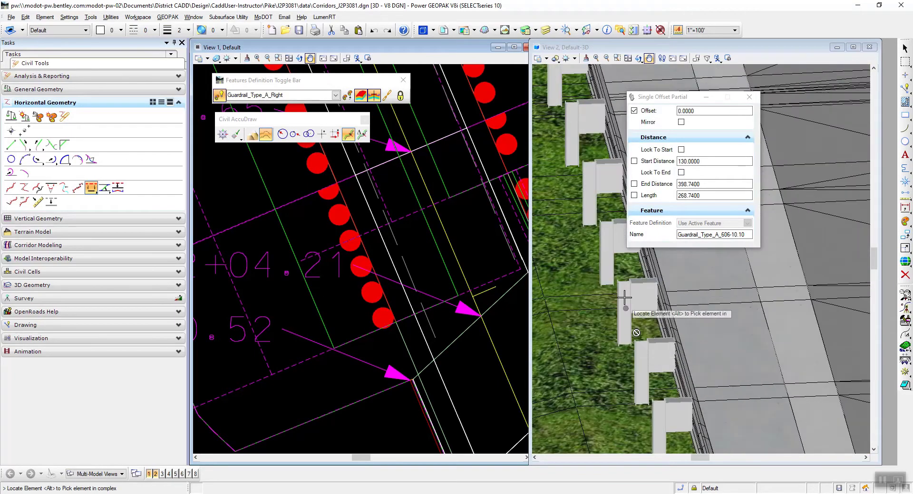
pyautogui.scroll(-2, 624, 297)
pyautogui.scroll(-1, 590, 250)
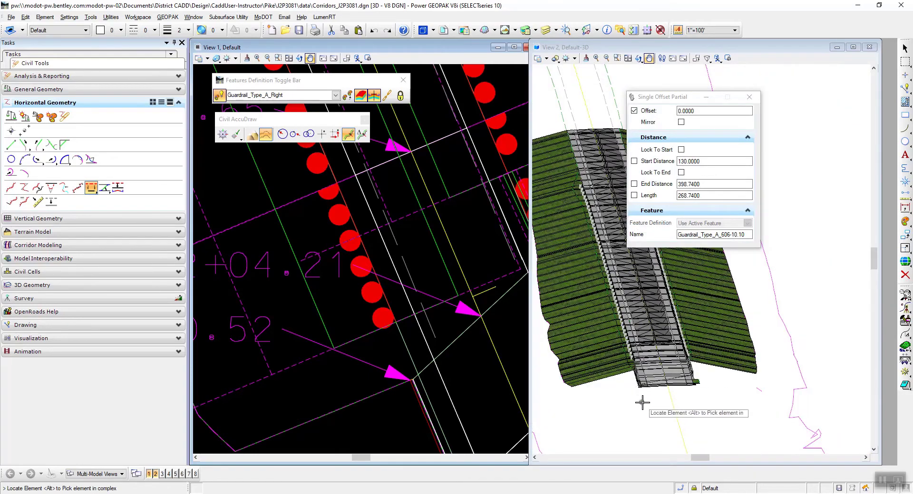
pyautogui.scroll(2, 639, 397)
pyautogui.scroll(1, 611, 335)
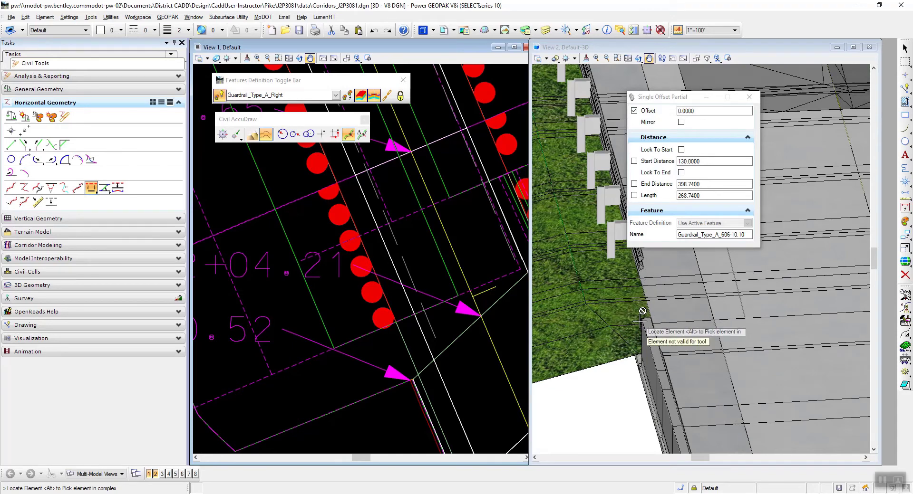
pyautogui.scroll(-2, 317, 264)
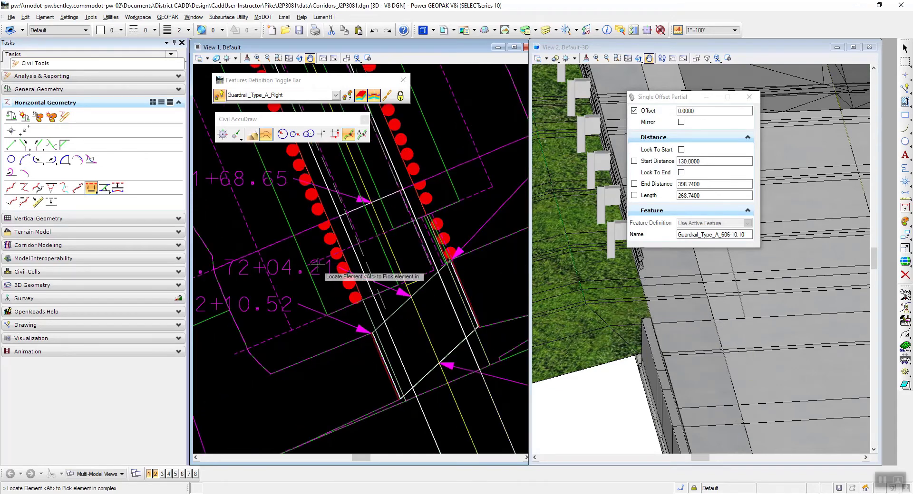
pyautogui.scroll(2, 354, 344)
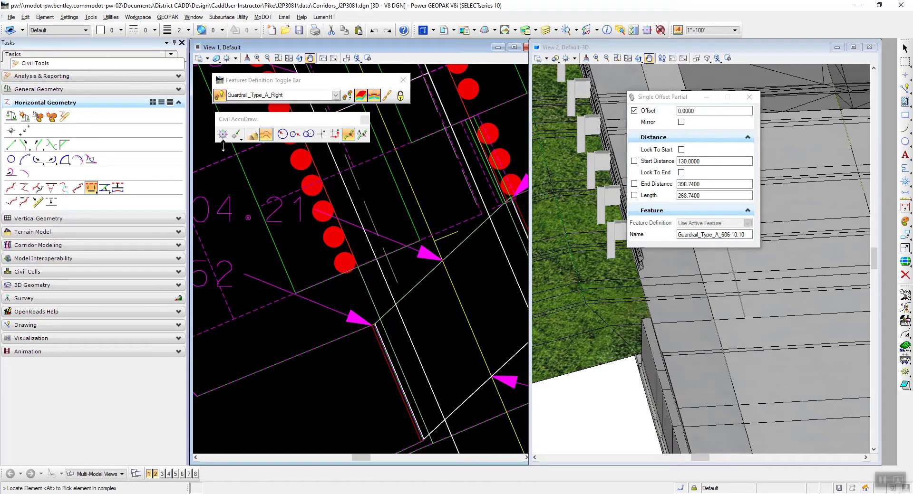
# - Start a Variable Offset Taper with a 0 start offset from the outside shoulder line at the gap before the bridge barrier
pyautogui.click(92, 192)
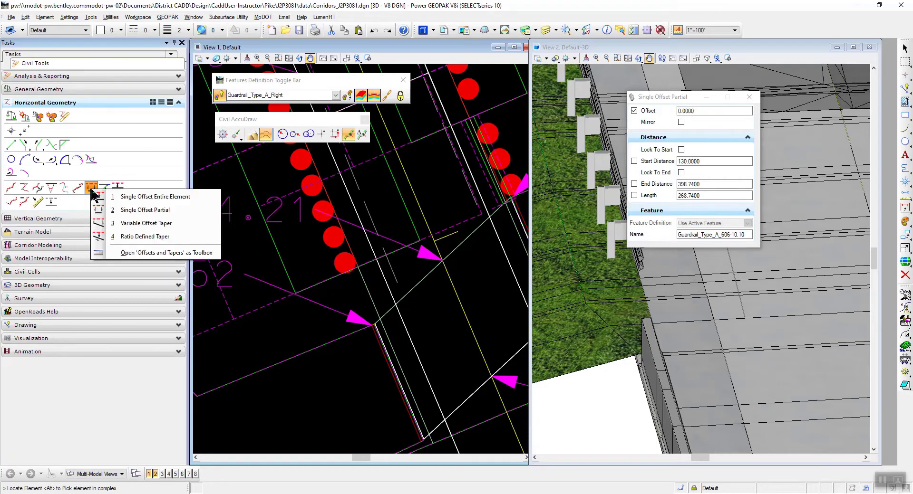
pyautogui.click(151, 224)
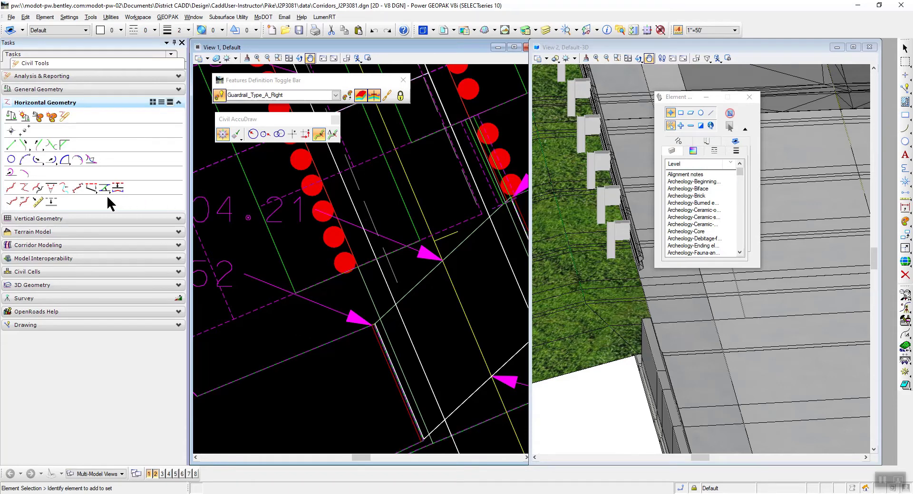
pyautogui.click(90, 188)
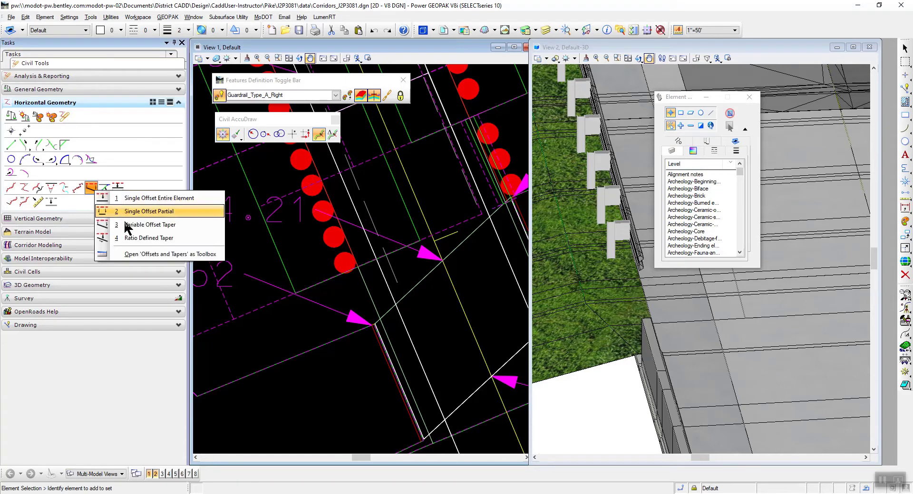
pyautogui.click(142, 224)
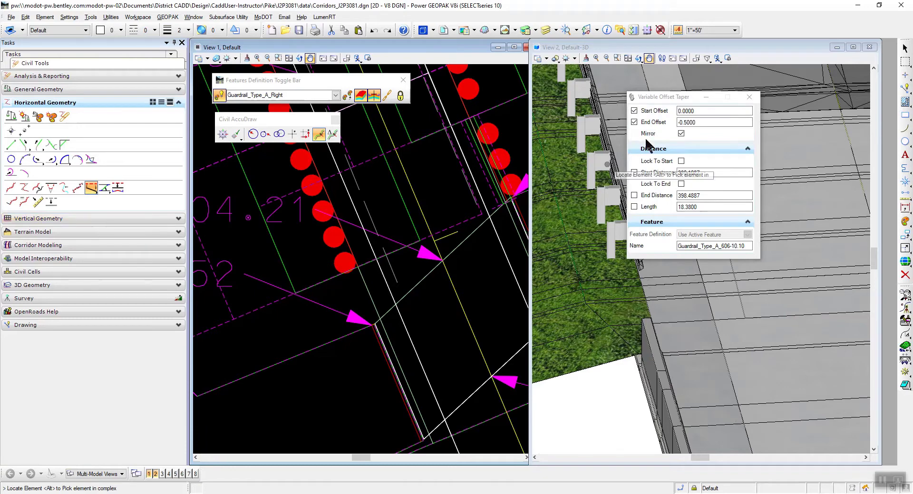
pyautogui.moveTo(645, 97); pyautogui.dragTo(664, 97)
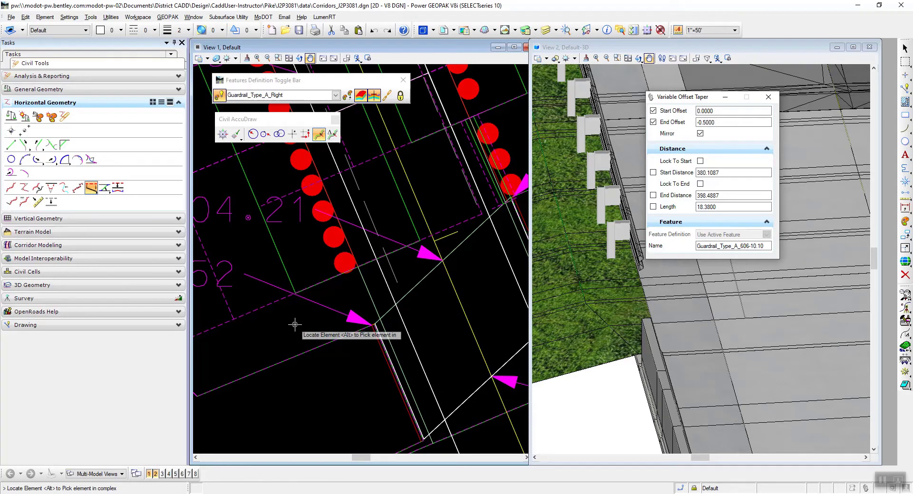
pyautogui.click(370, 299)
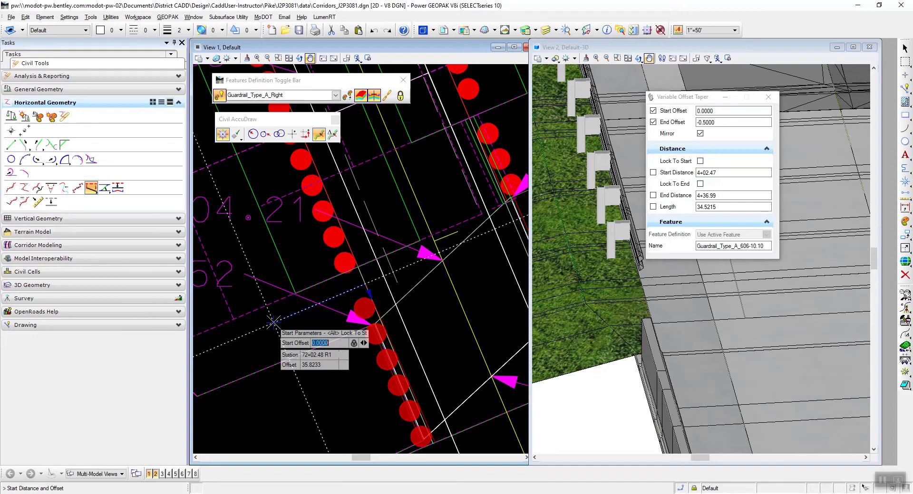
# - Start the guardrail taper at station 71+98.75 R1 with a 0 offset
pyautogui.press('Tab')
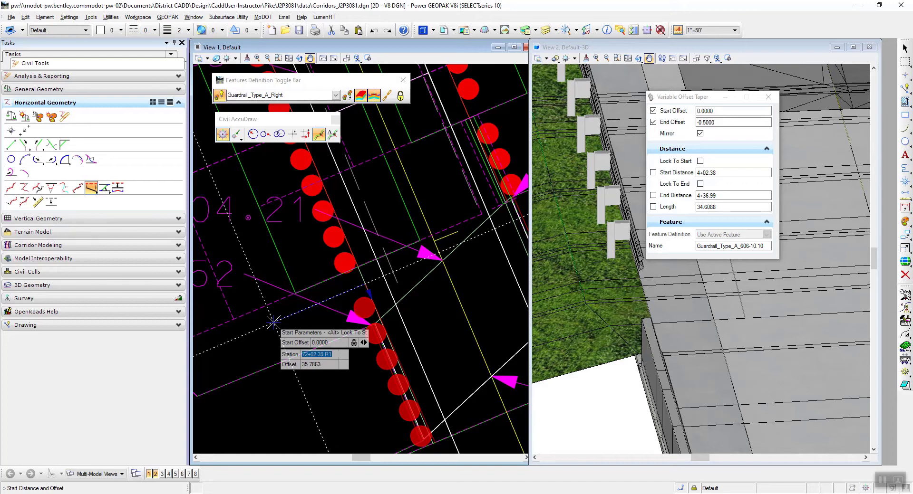
pyautogui.write('71+98.75')
pyautogui.press('Tab')
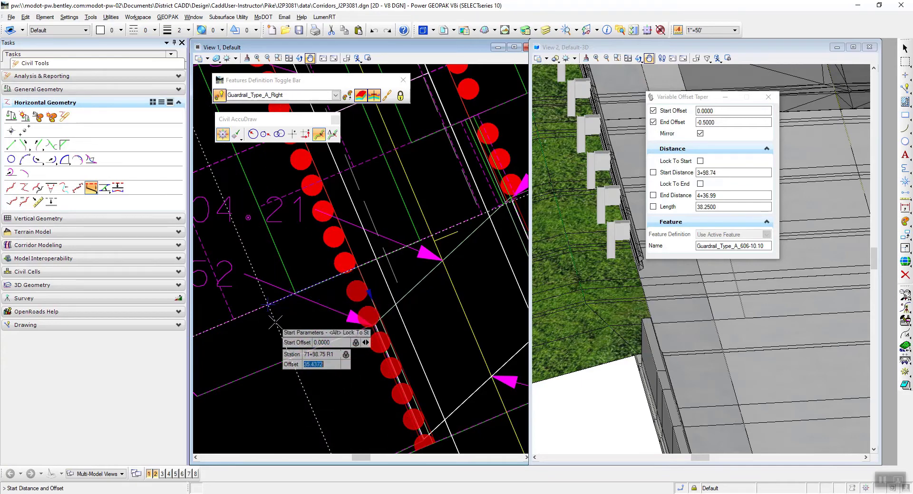
pyautogui.click(274, 325)
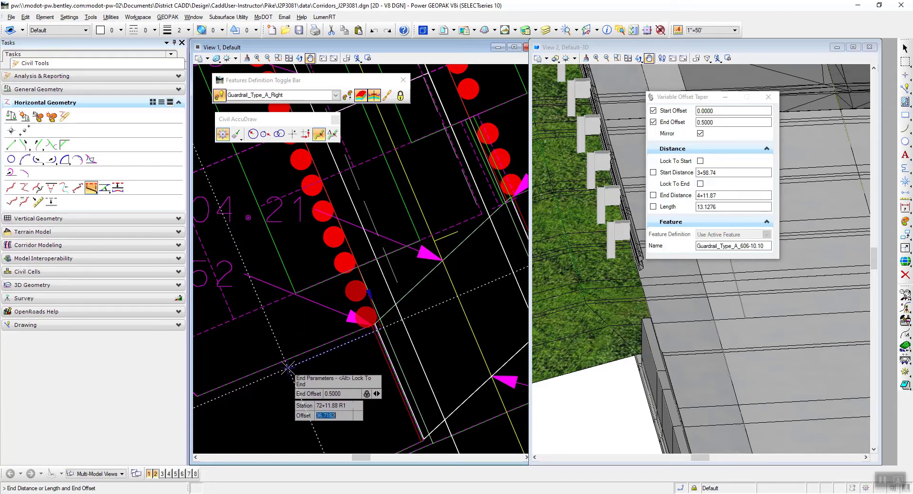
# - End the guardrail taper at station 72+11.02 R1 with a 0.5 offset and place it without mirroring
pyautogui.press('Tab')
pyautogui.press('Tab')
pyautogui.write('72+11.02')
pyautogui.press('Tab')
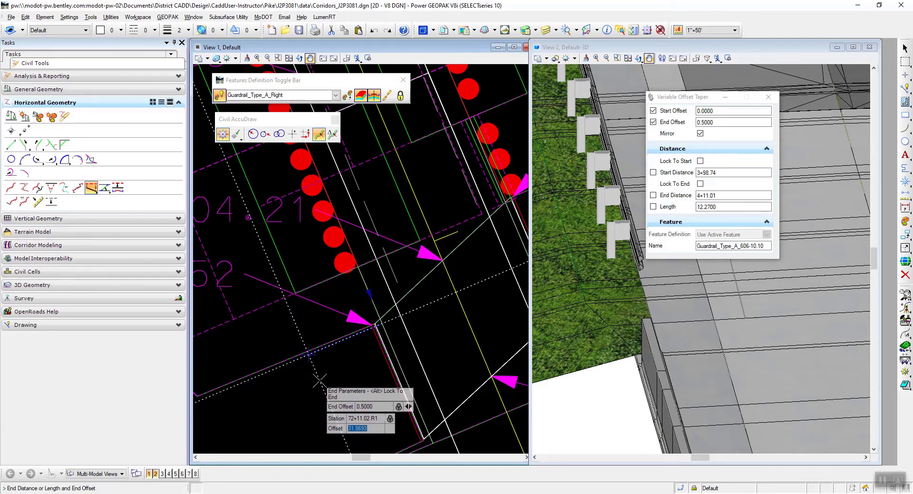
pyautogui.click(319, 381)
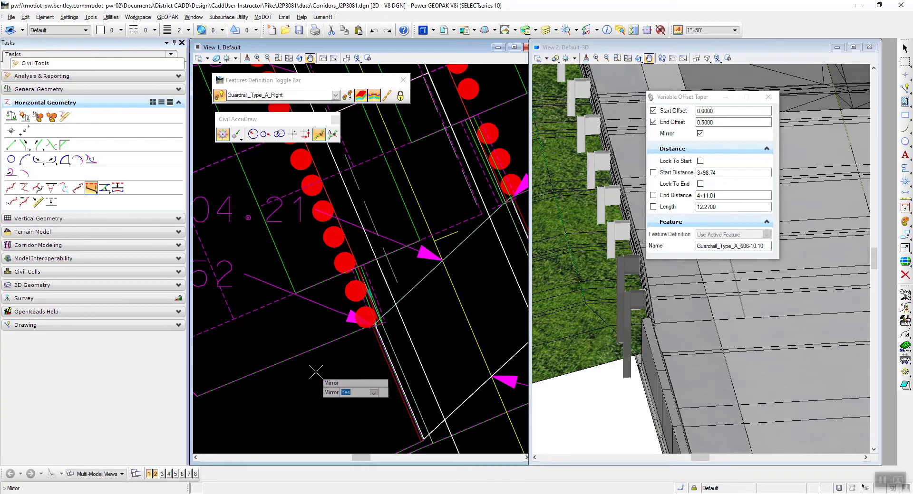
pyautogui.press('Left')
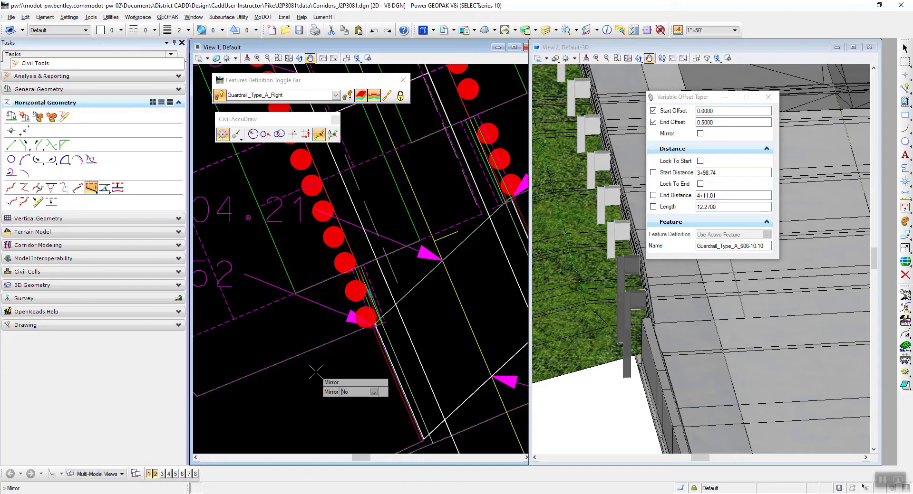
pyautogui.click(316, 372)
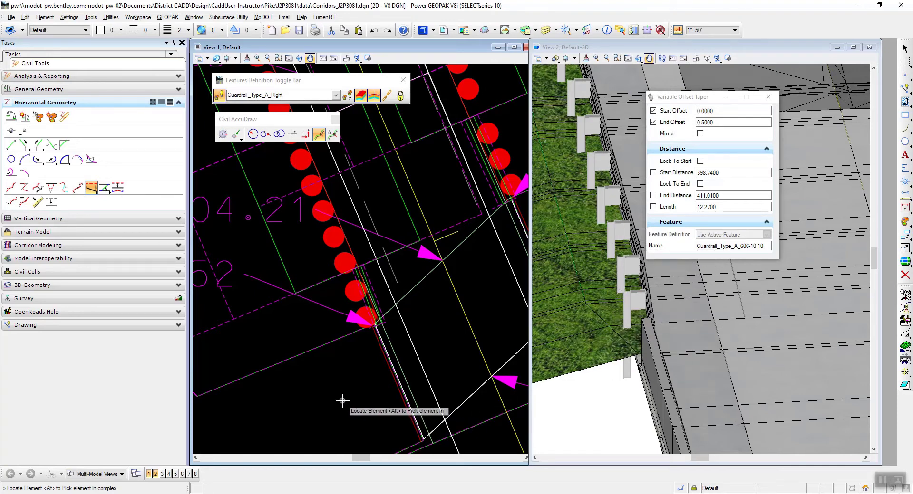
pyautogui.rightClick(298, 394)
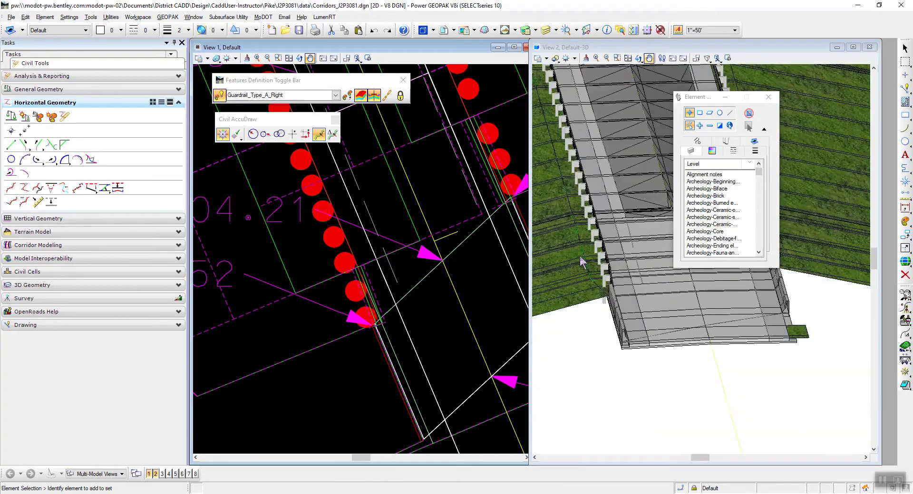
# - Examine the tapered guardrail ends and the bridge end on both sides of the road in the plan and 3D views
pyautogui.scroll(-3, 609, 287)
pyautogui.scroll(3, 613, 229)
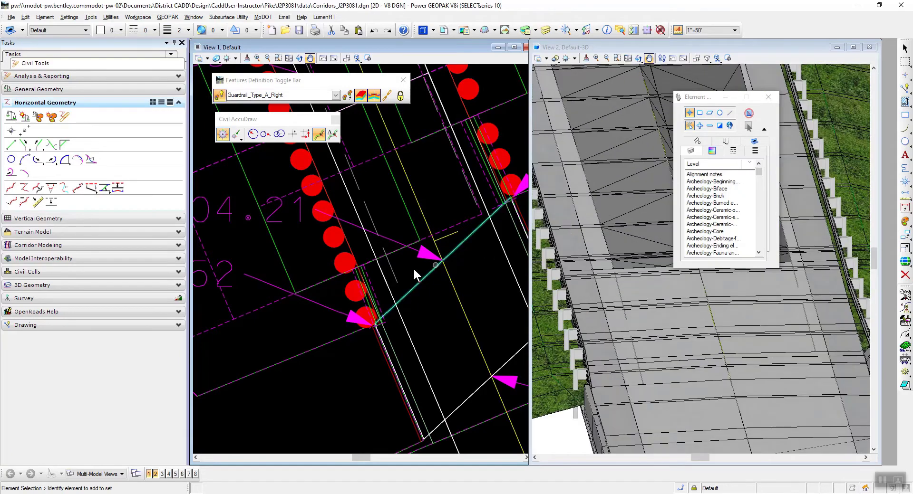
pyautogui.scroll(-2, 380, 275)
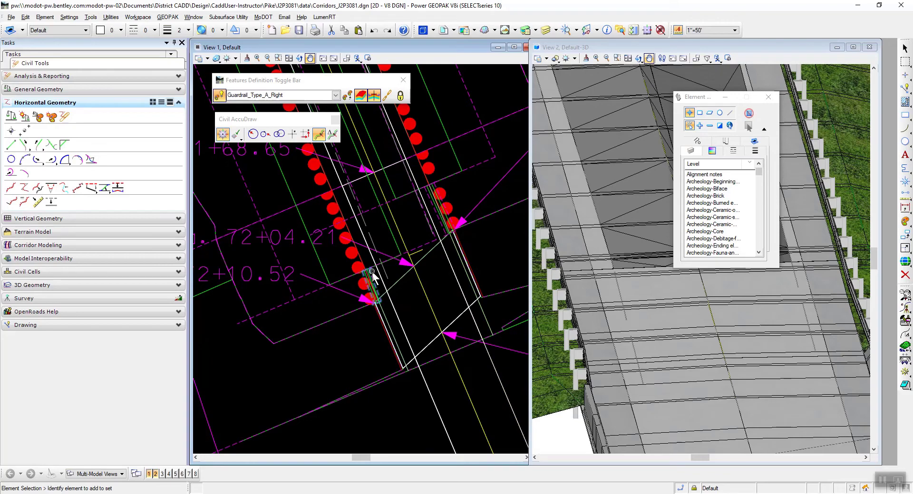
pyautogui.scroll(-1, 370, 272)
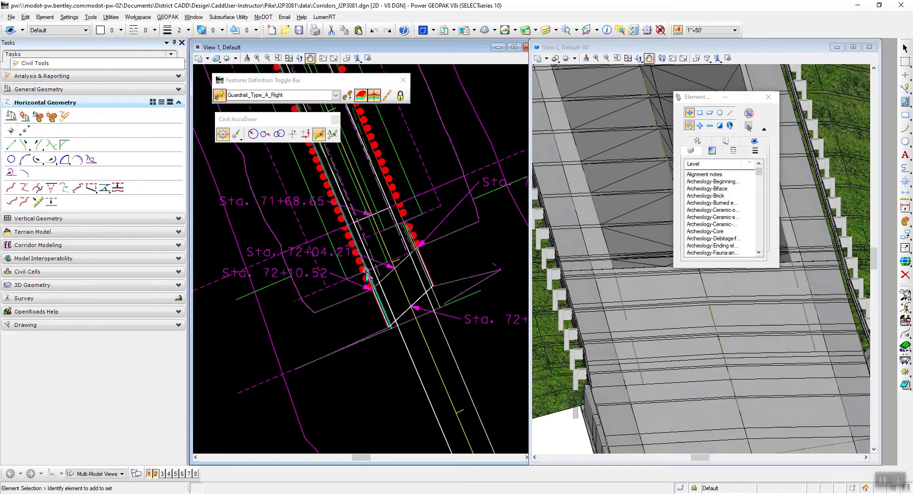
pyautogui.scroll(2, 386, 294)
pyautogui.scroll(3, 455, 290)
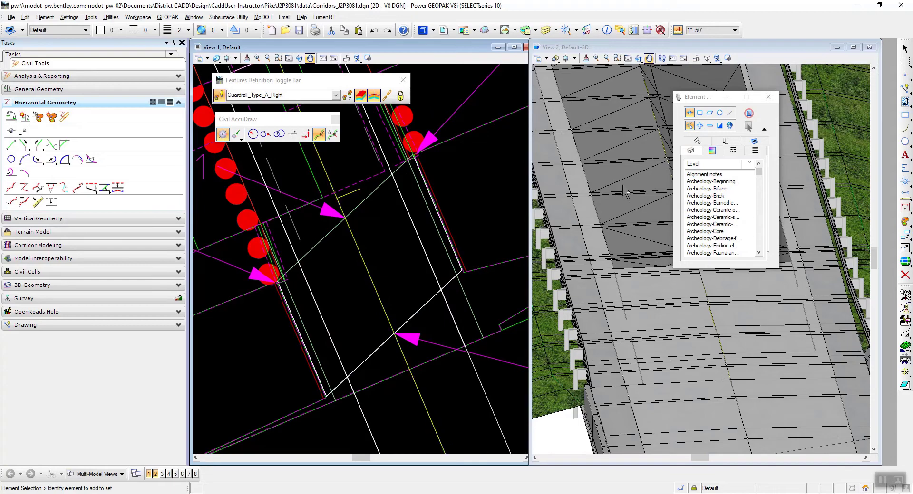
pyautogui.scroll(-2, 627, 254)
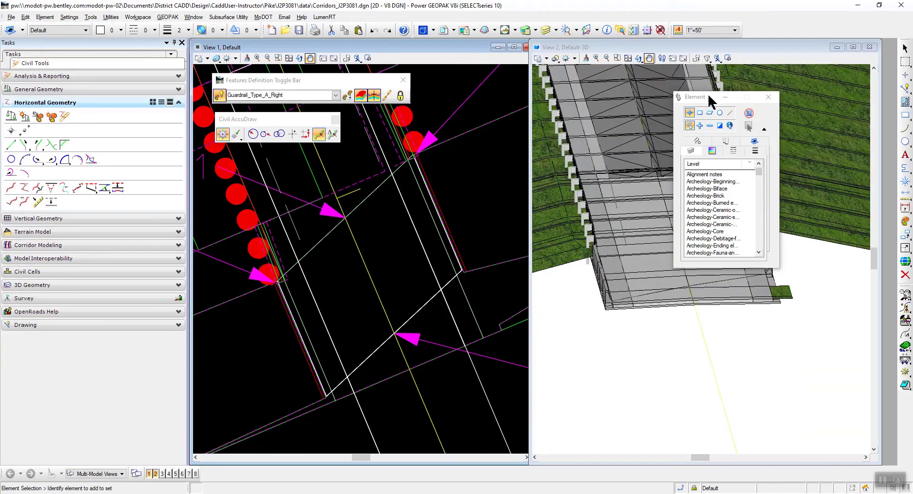
pyautogui.moveTo(707, 94); pyautogui.dragTo(800, 73)
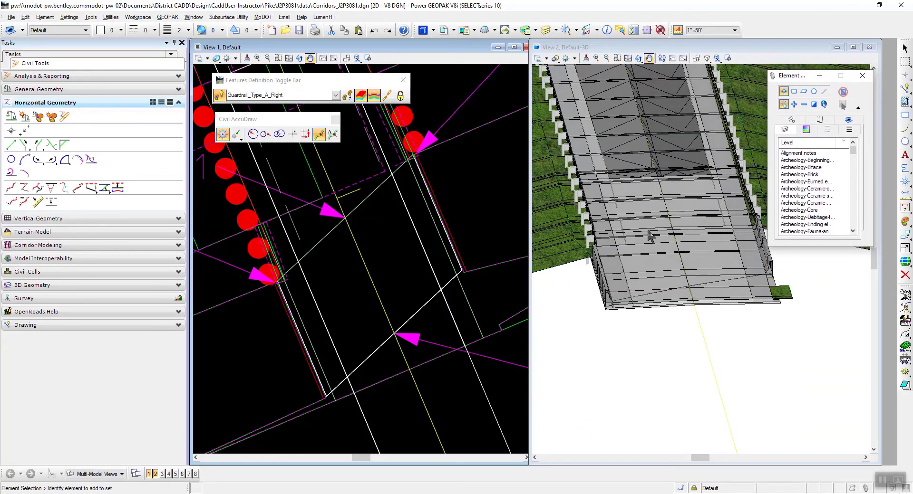
pyautogui.scroll(1, 649, 234)
pyautogui.scroll(-1, 634, 234)
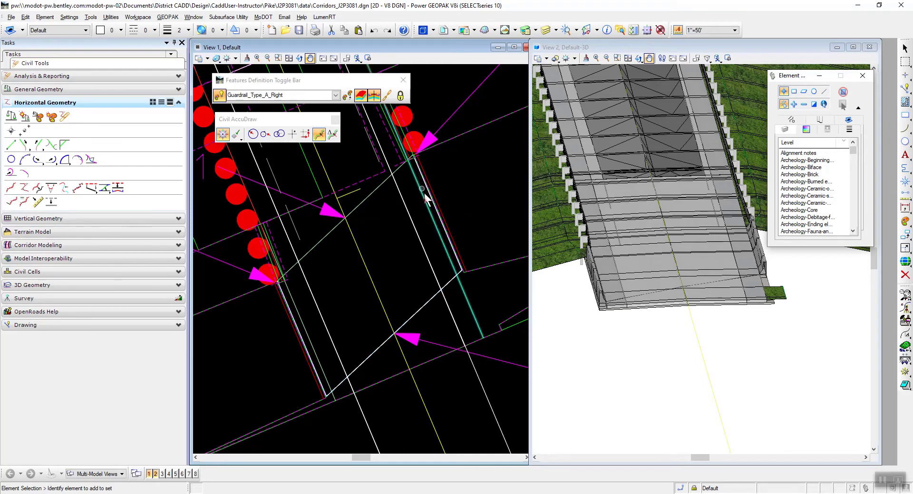
pyautogui.click(365, 361)
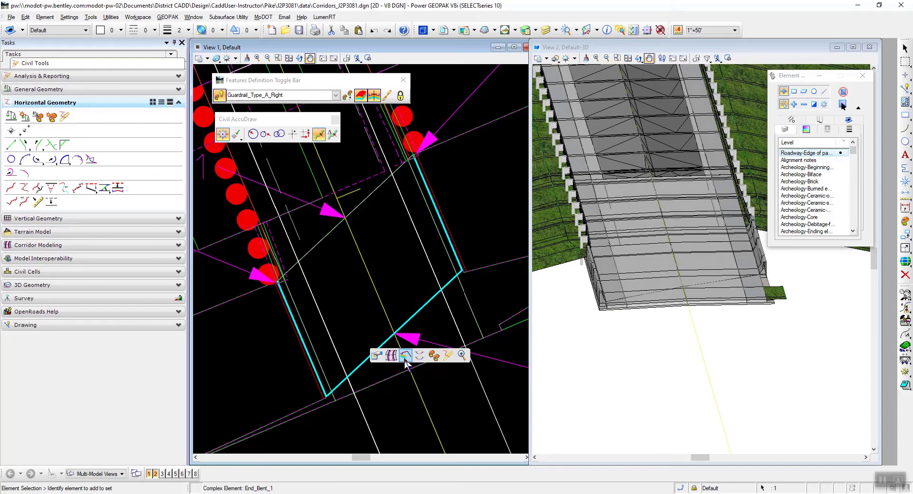
pyautogui.click(405, 355)
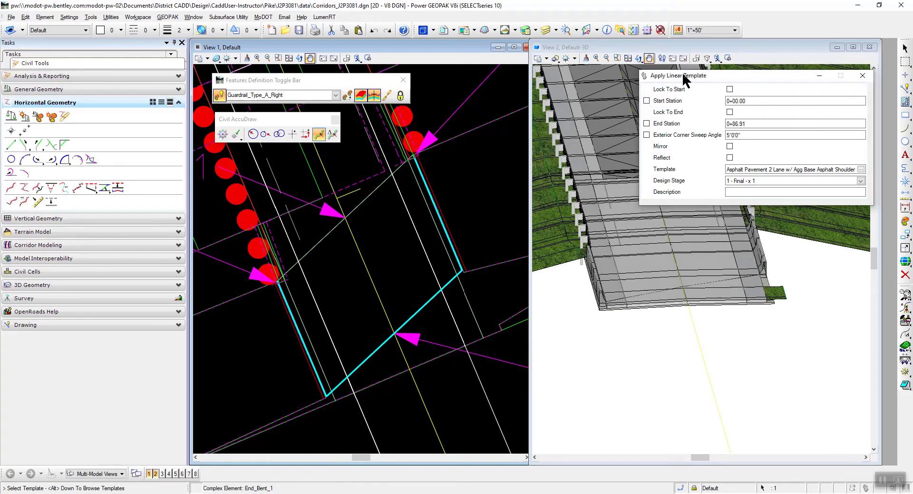
pyautogui.moveTo(684, 76); pyautogui.dragTo(495, 97)
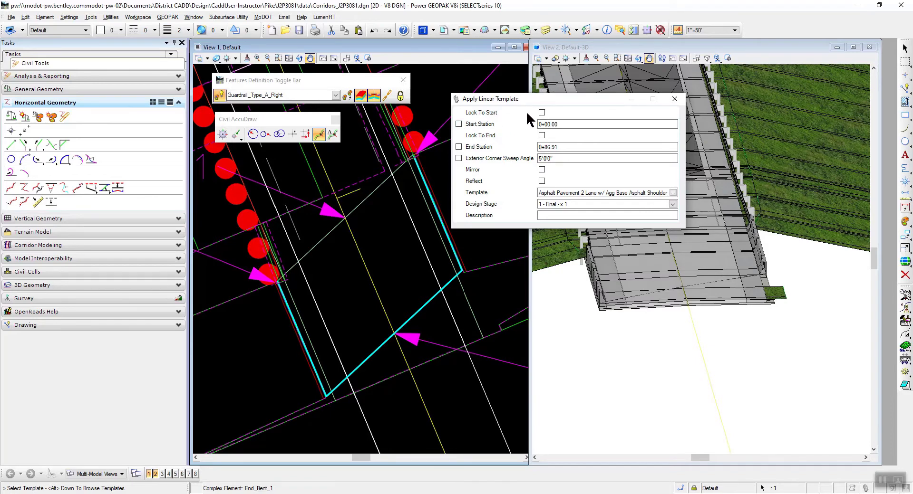
pyautogui.click(541, 113)
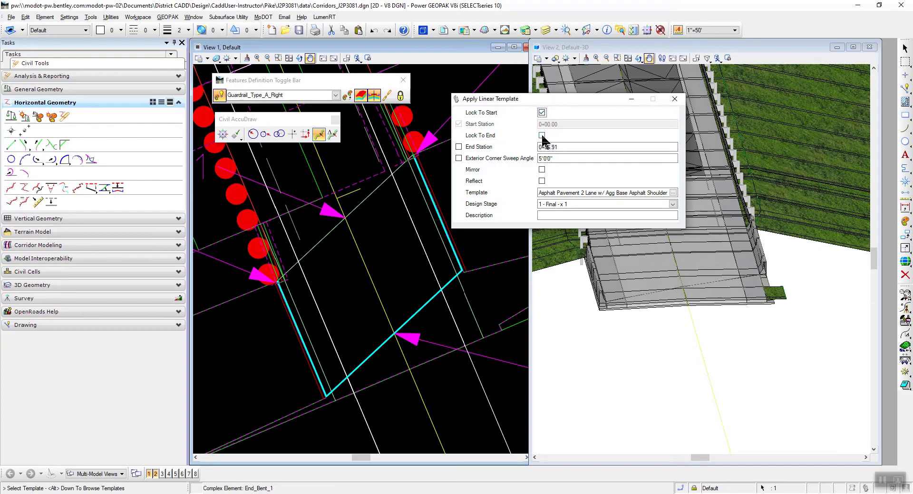
pyautogui.click(541, 136)
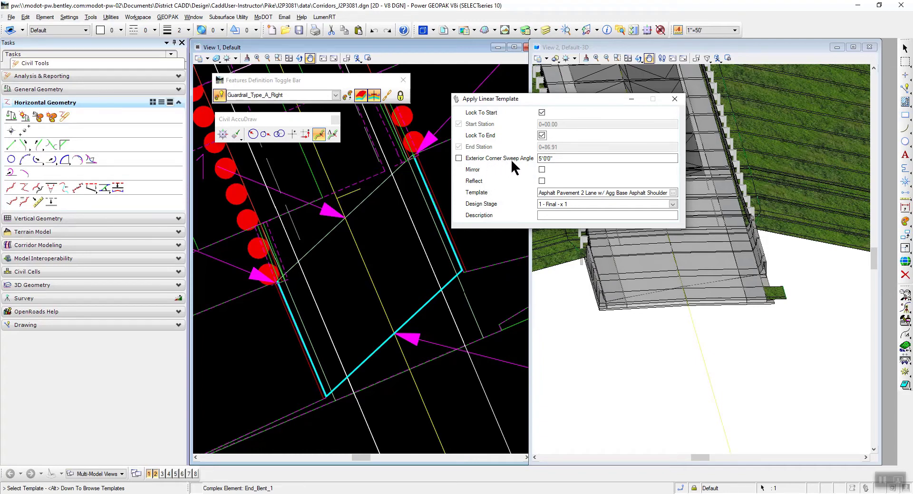
pyautogui.click(458, 159)
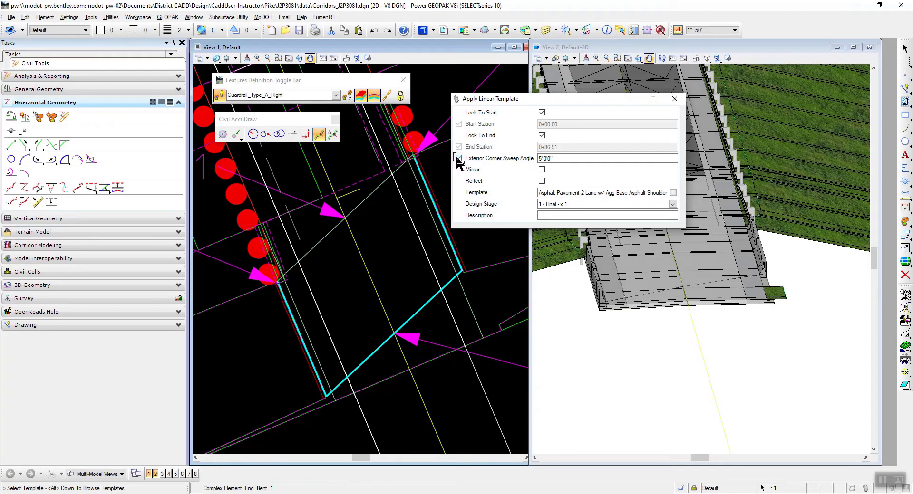
pyautogui.click(311, 360)
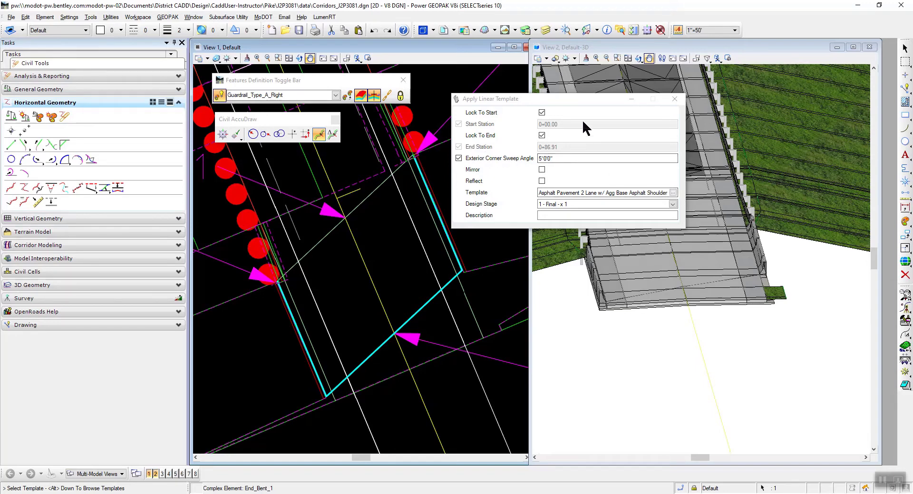
pyautogui.moveTo(550, 99); pyautogui.dragTo(530, 117)
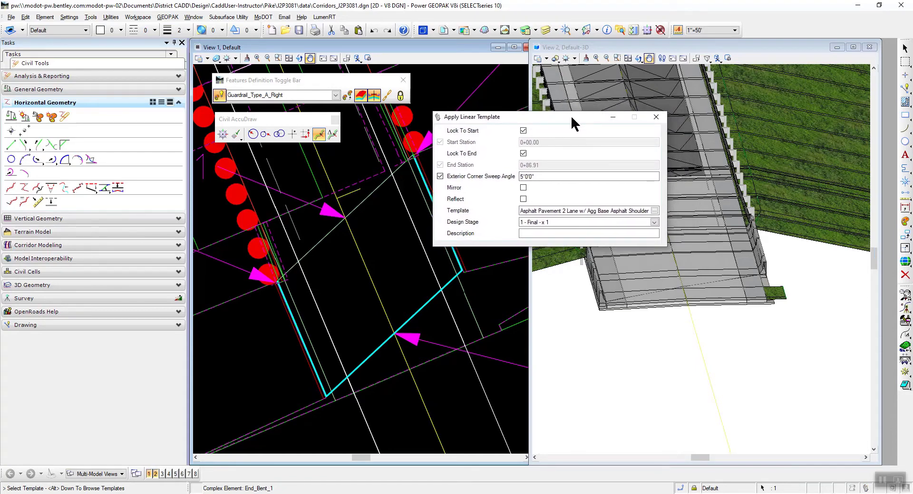
pyautogui.click(655, 211)
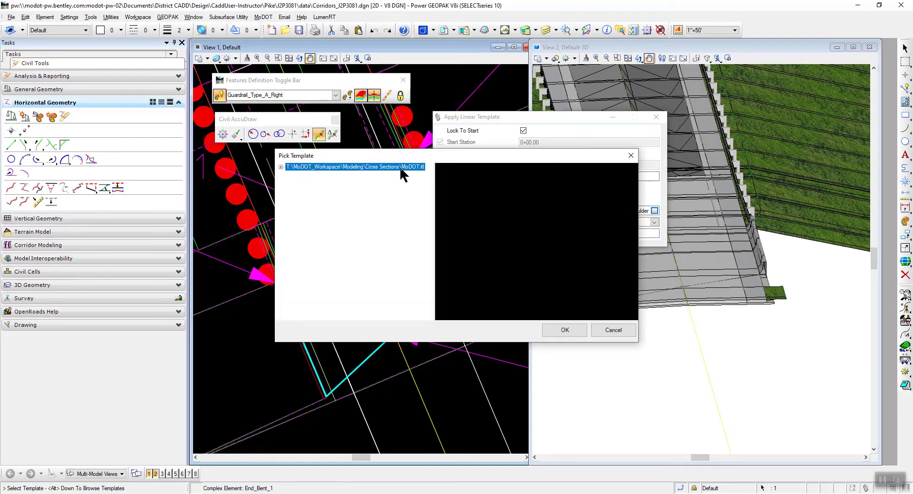
pyautogui.click(613, 330)
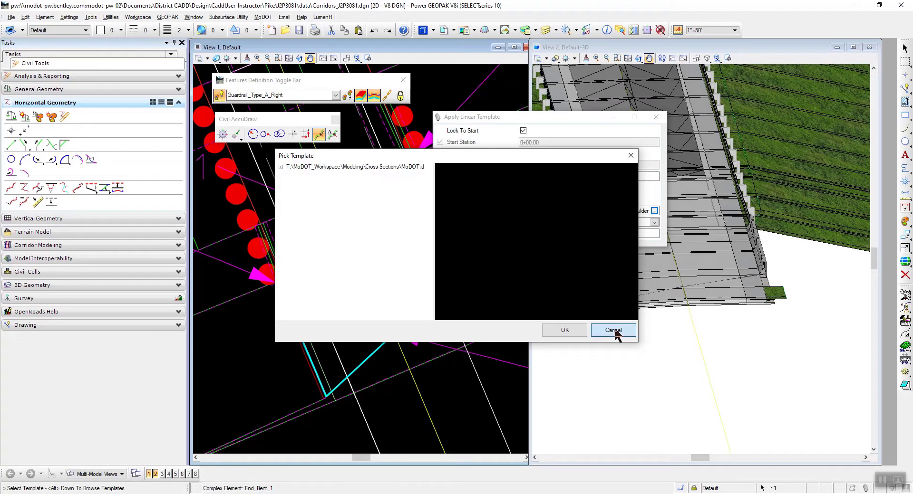
pyautogui.click(656, 118)
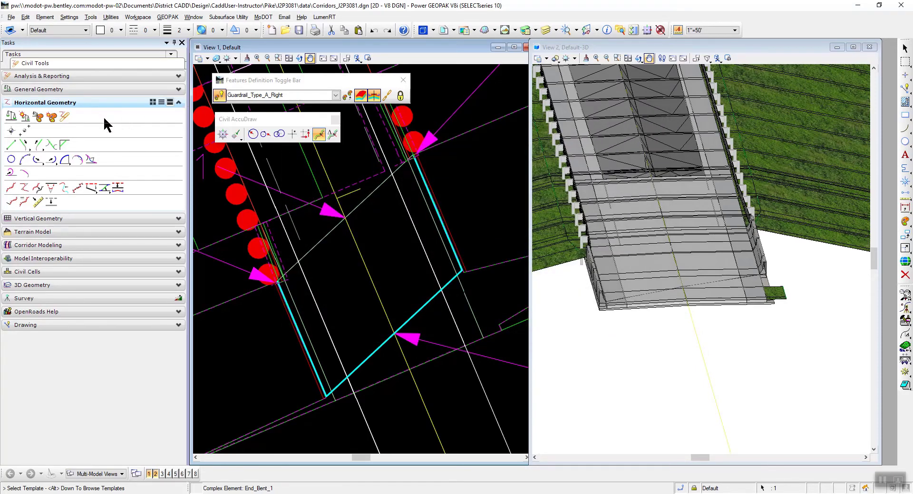
# - Open the Create Template editor for corridor modeling and start opening another template library
pyautogui.click(48, 245)
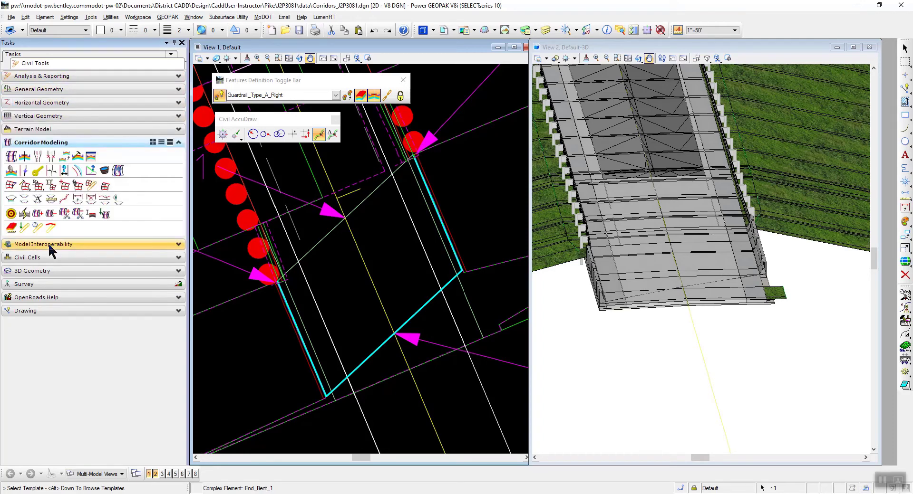
pyautogui.click(78, 156)
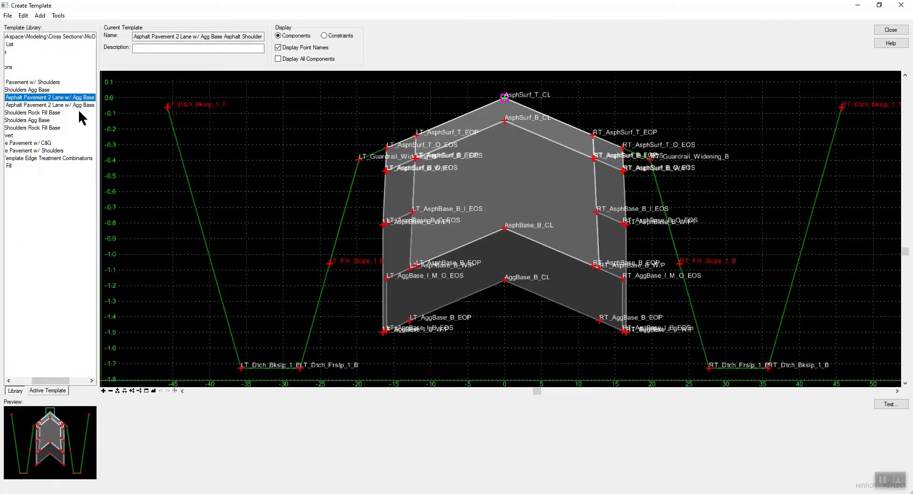
pyautogui.click(7, 16)
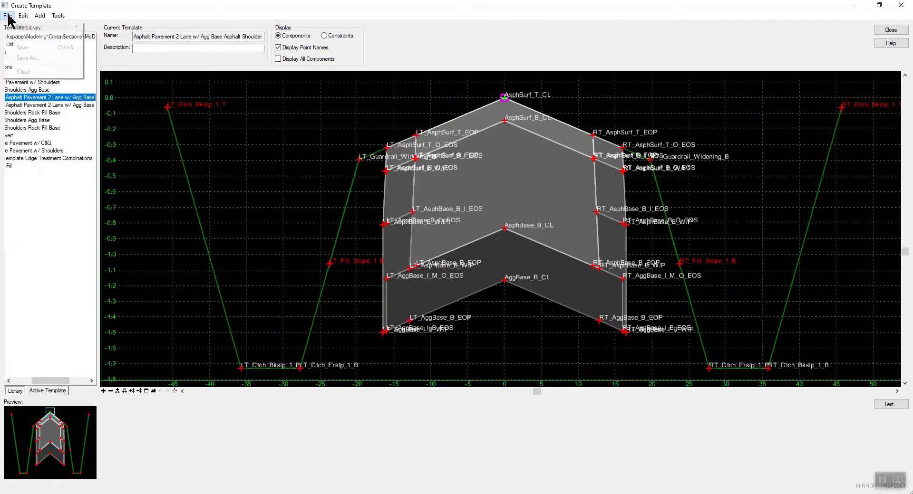
pyautogui.moveTo(19, 29)
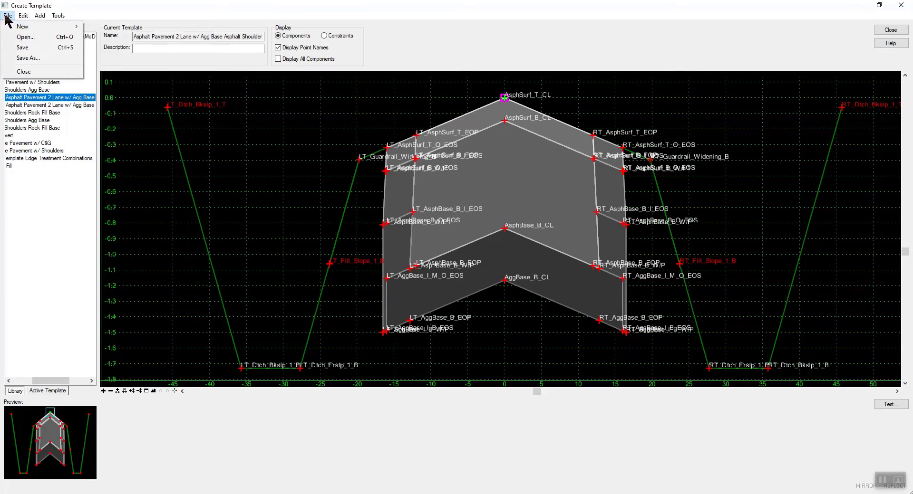
pyautogui.click(24, 37)
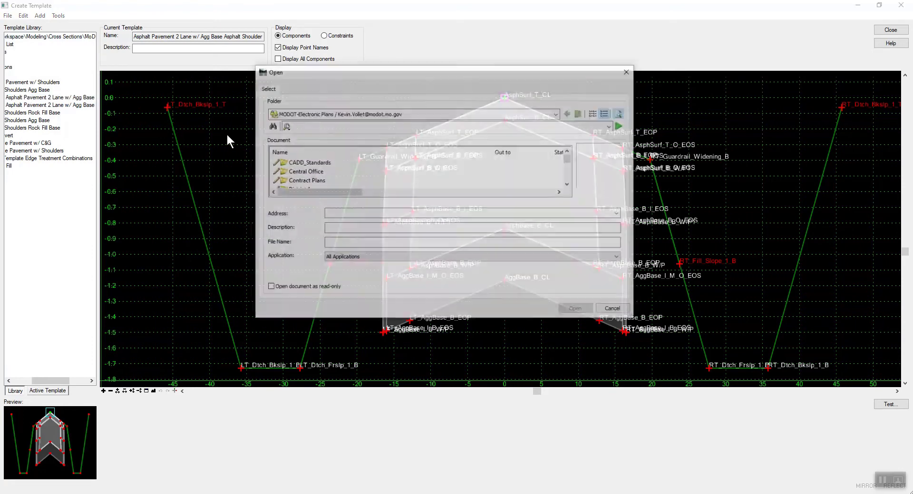
# - Load the template library J2P3081.itl from District CADD/Design/CaddUser-Instructor/Pike/J2P3081/data and close the template editor
pyautogui.click(556, 113)
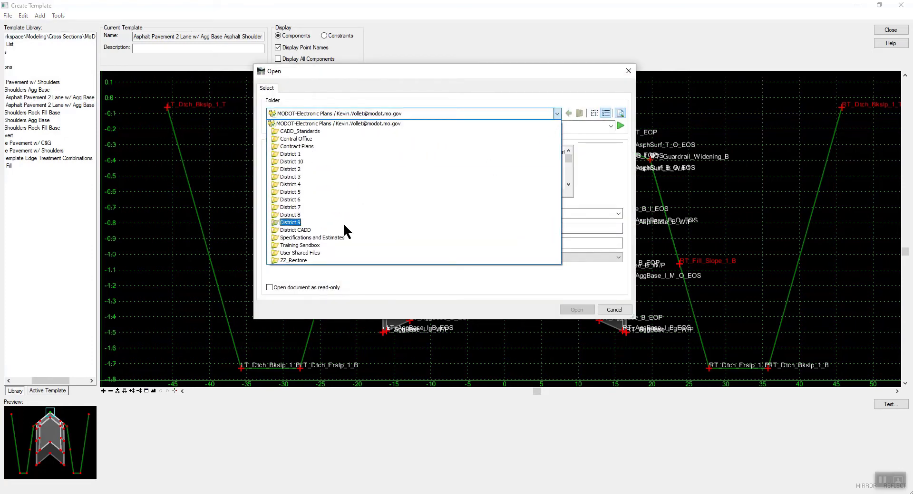
pyautogui.click(304, 230)
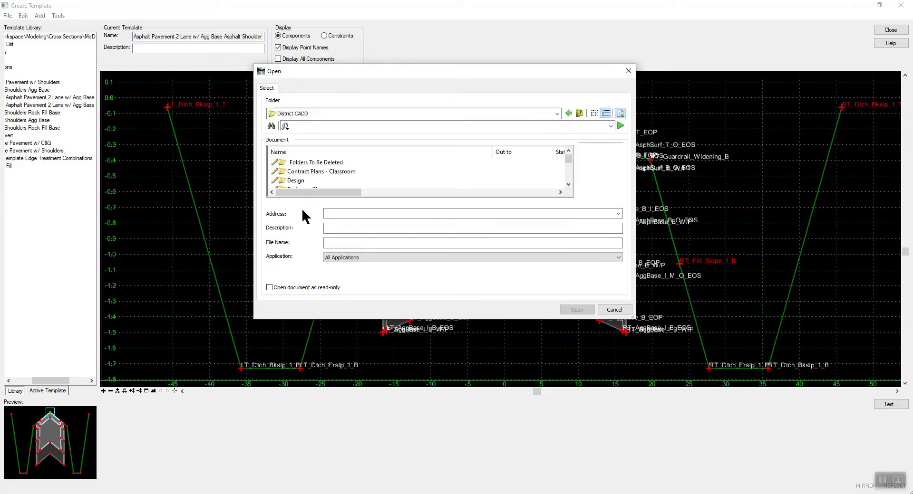
pyautogui.doubleClick(294, 180)
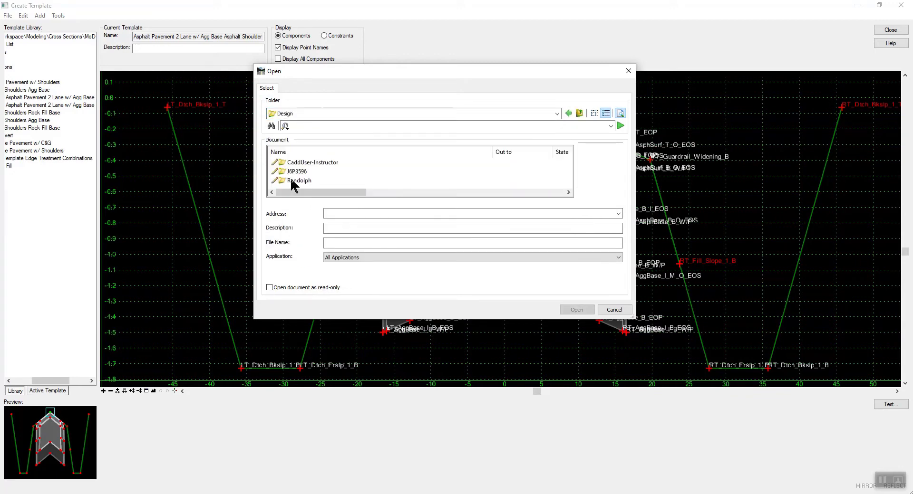
pyautogui.doubleClick(303, 162)
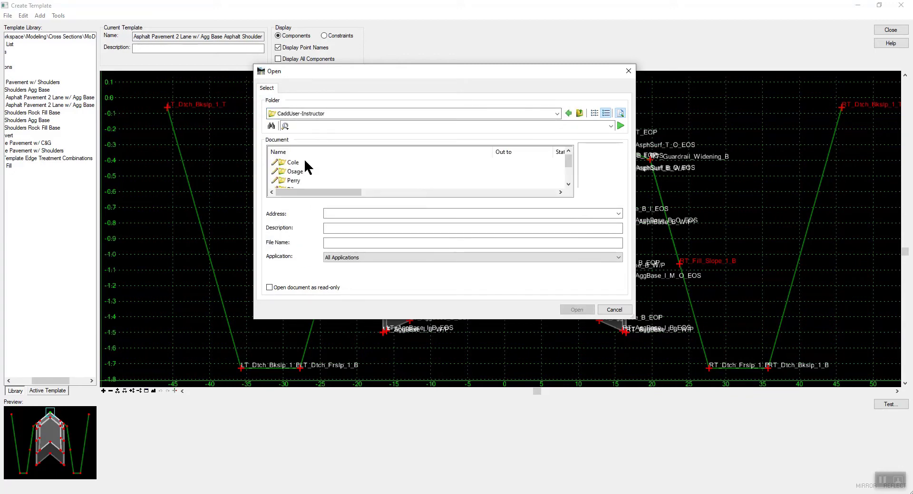
pyautogui.scroll(-1, 309, 174)
pyautogui.doubleClick(293, 171)
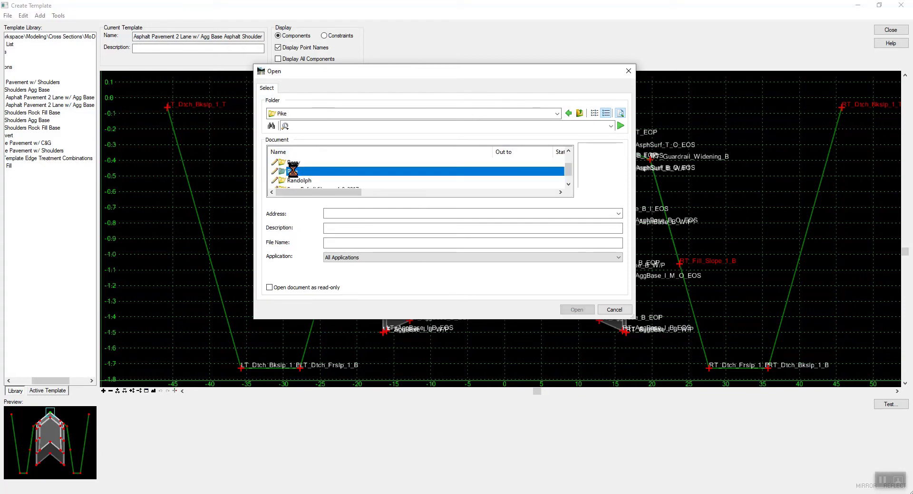
pyautogui.doubleClick(296, 162)
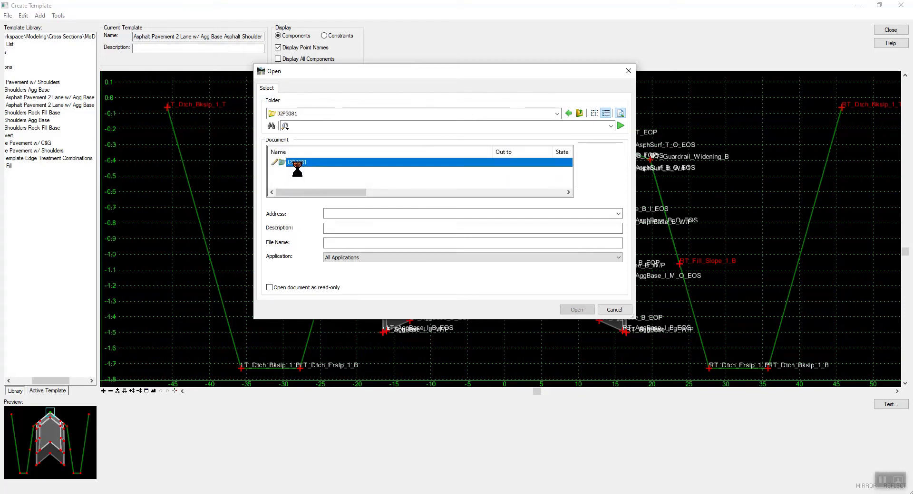
pyautogui.doubleClick(296, 164)
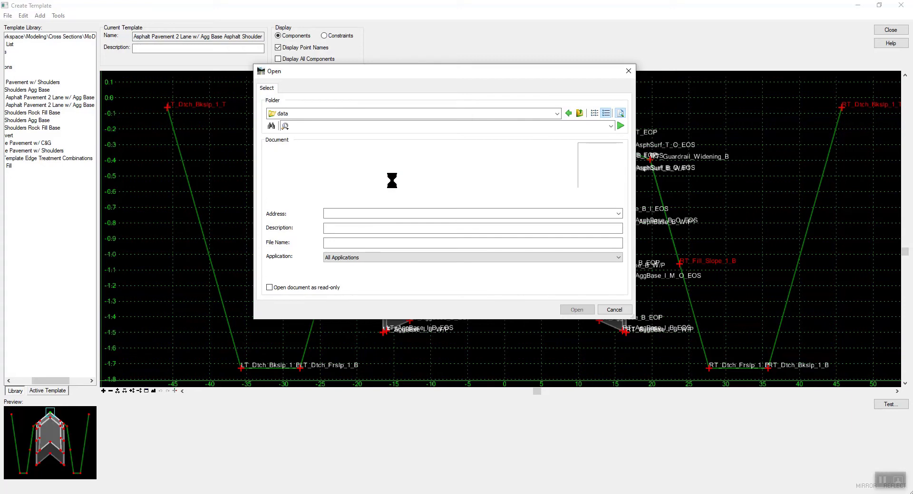
pyautogui.click(292, 181)
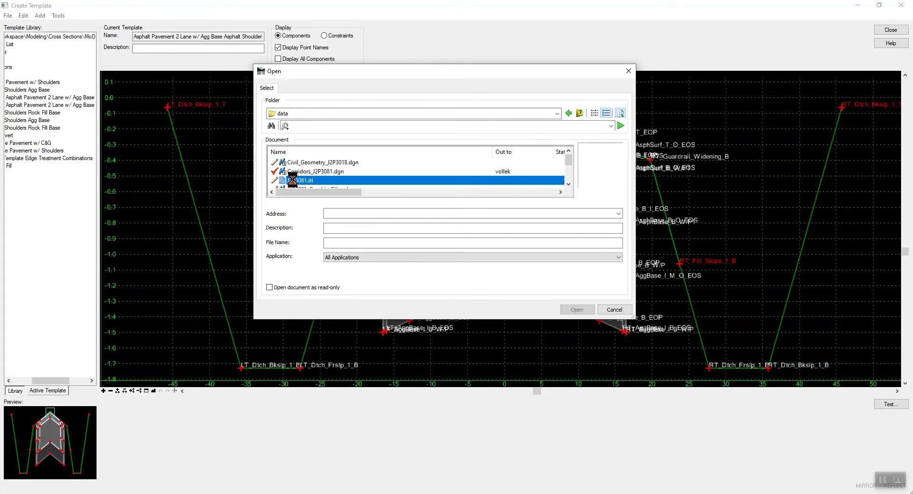
pyautogui.click(575, 310)
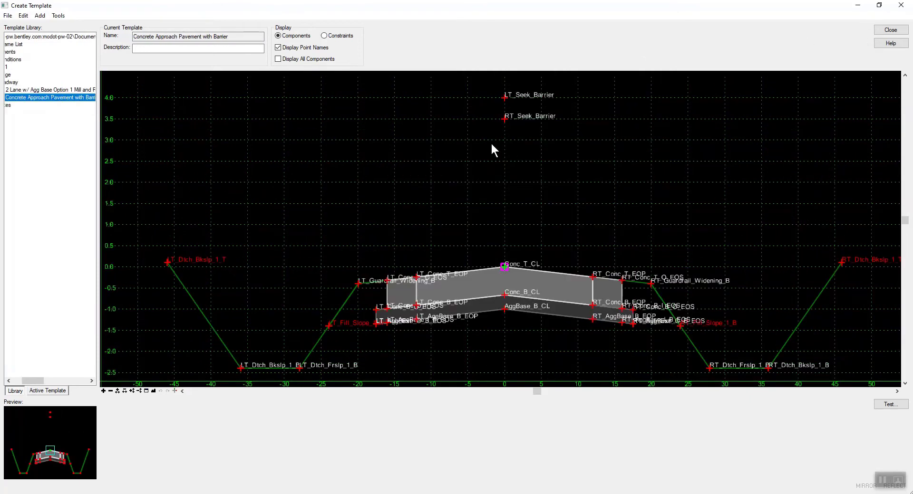
pyautogui.click(890, 30)
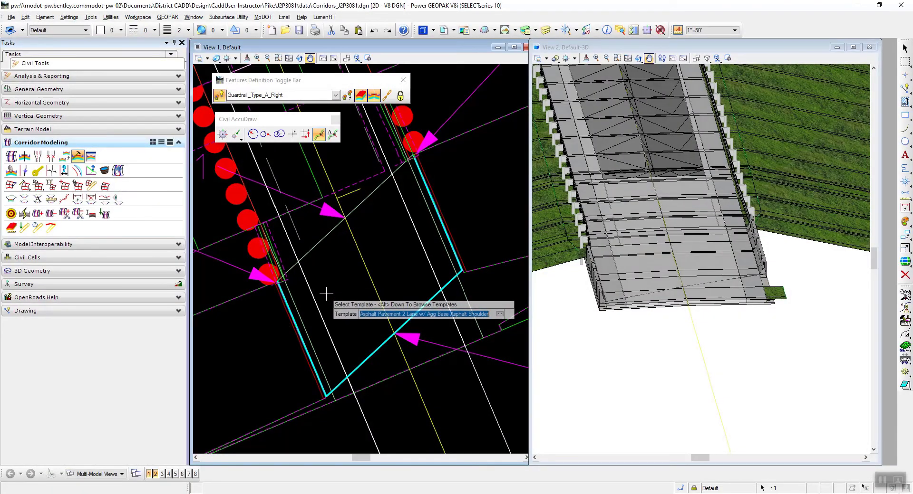
# - Leave the pending template prompt and start Apply Linear Template on the End_Bent_1 line at the bridge end
pyautogui.rightClick(326, 293)
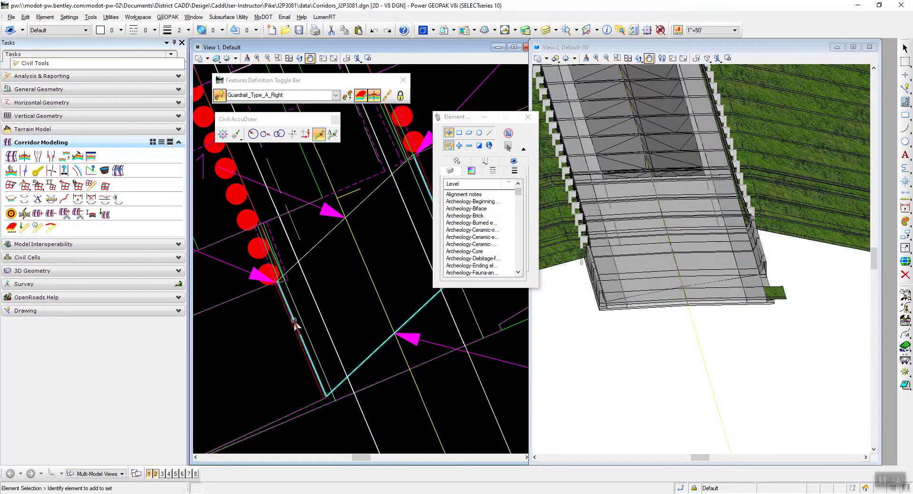
pyautogui.click(367, 358)
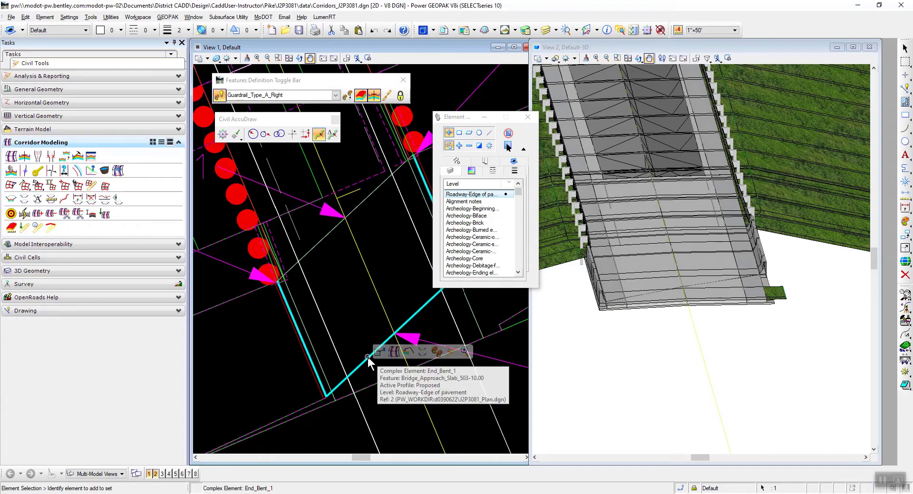
pyautogui.click(409, 352)
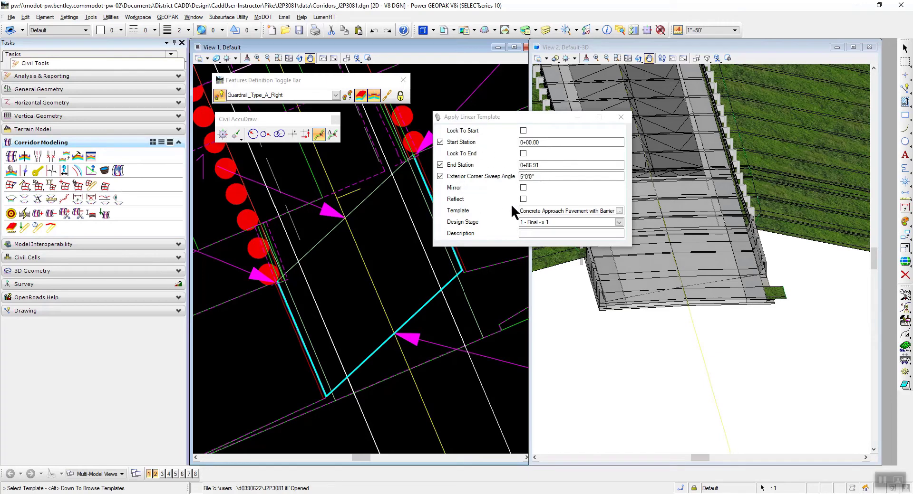
# - Choose the 2:1 Earth Slopes with Upper Concrete Structure template from the J2P3081 Bridge folder for the linear template
pyautogui.click(619, 211)
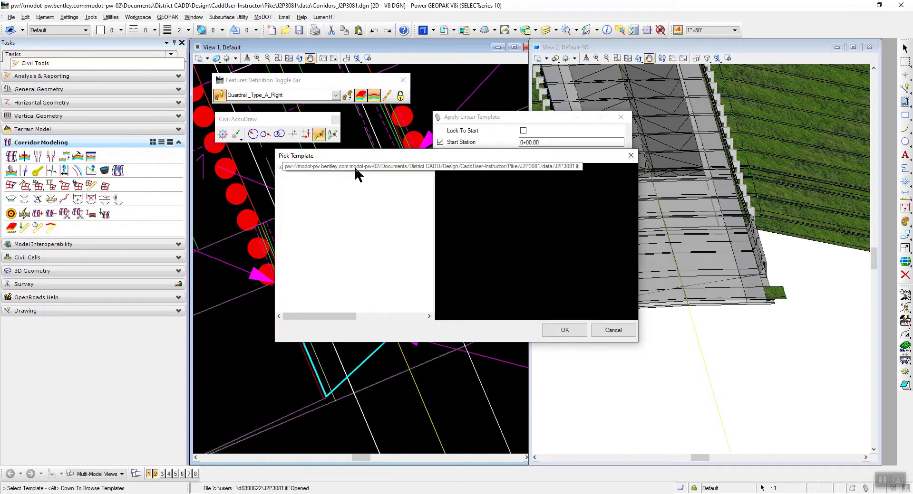
pyautogui.click(395, 166)
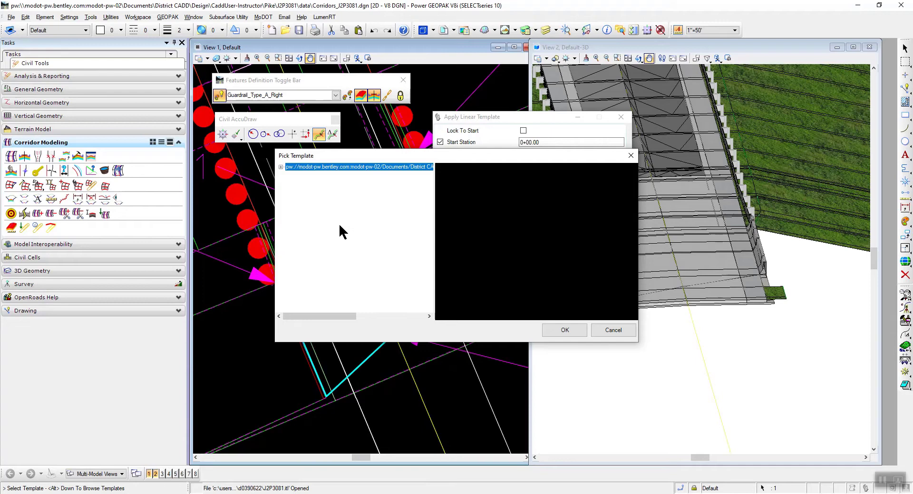
pyautogui.click(280, 167)
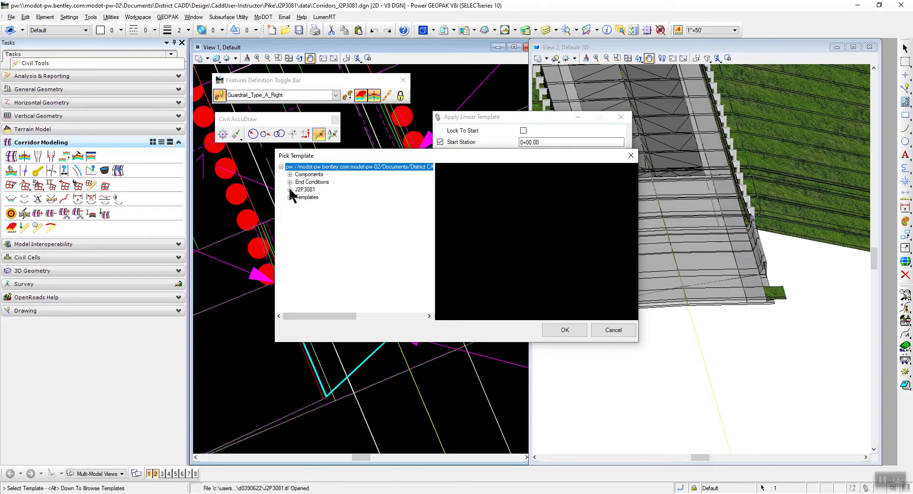
pyautogui.click(290, 190)
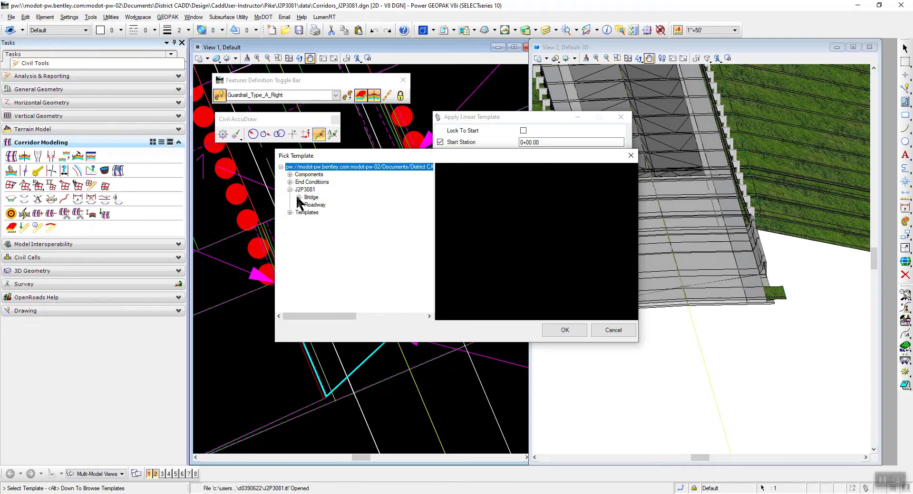
pyautogui.click(298, 197)
pyautogui.click(341, 205)
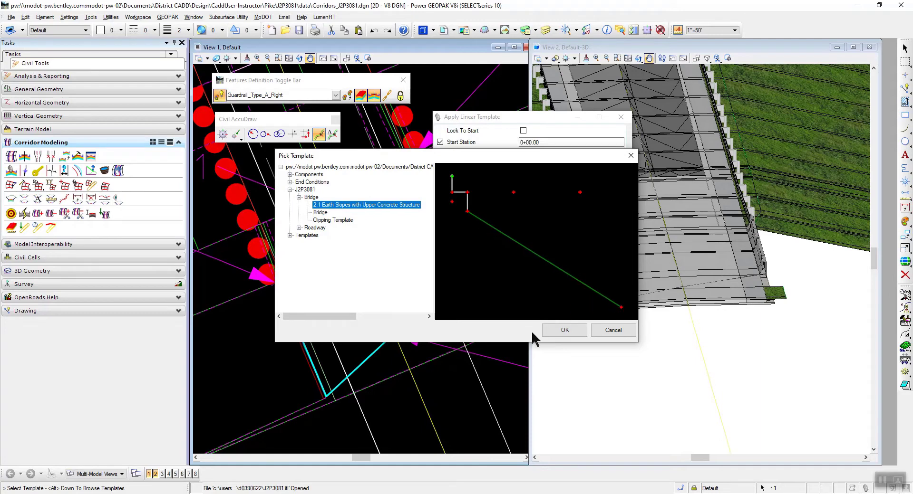
pyautogui.click(553, 329)
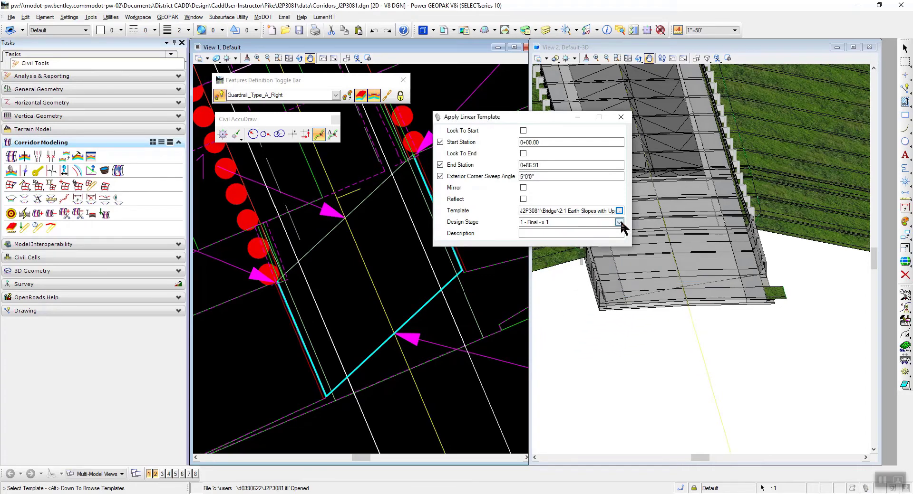
# - Set the linear template's design stage to 1 - Final - x 1 and its description to End Bent #1
pyautogui.click(618, 222)
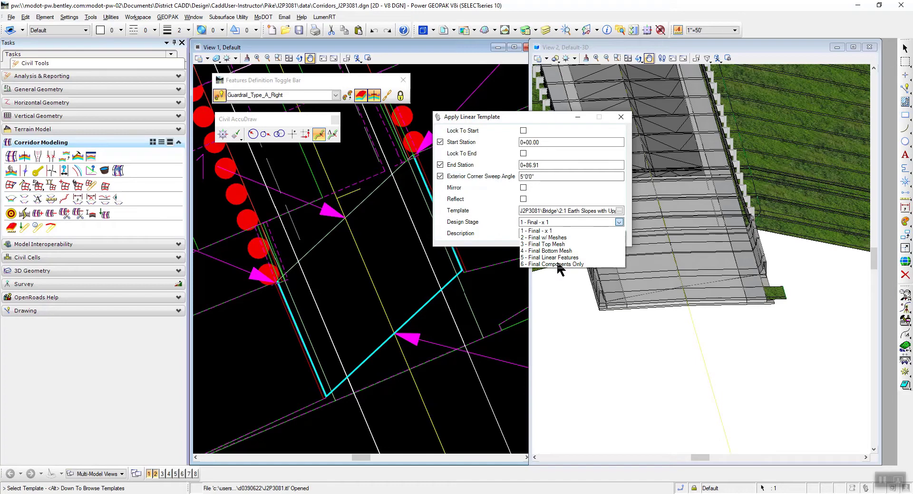
pyautogui.click(533, 231)
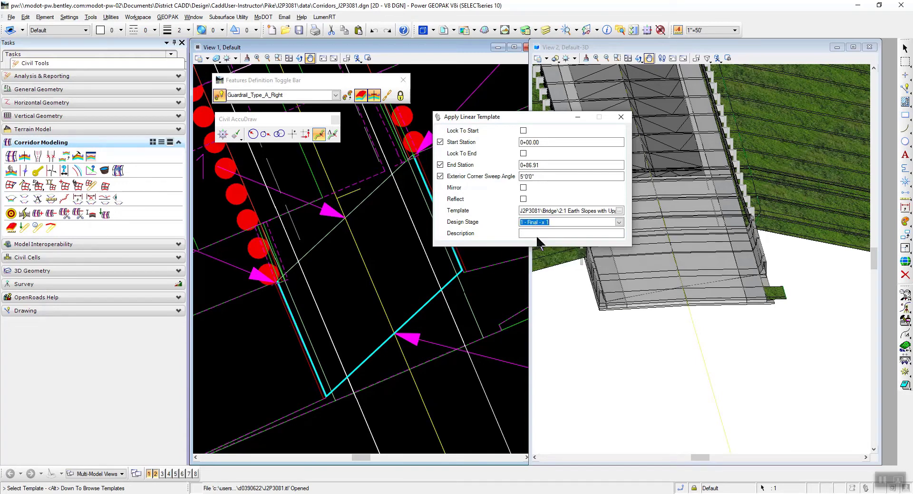
pyautogui.click(533, 233)
pyautogui.write('End Bent #1')
pyautogui.press('Tab')
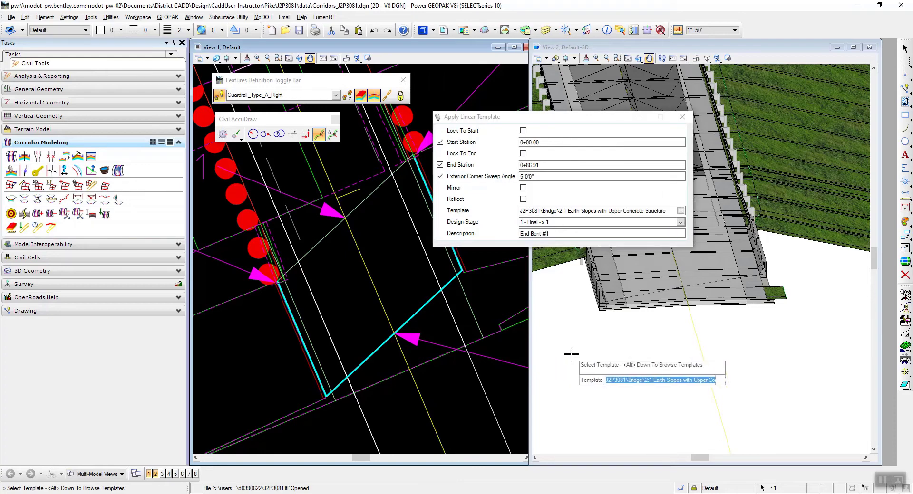
# - Apply the linear template from station 0+00.00 to the end of the line, with a 5°0'0" exterior corner sweep angle
pyautogui.click(236, 352)
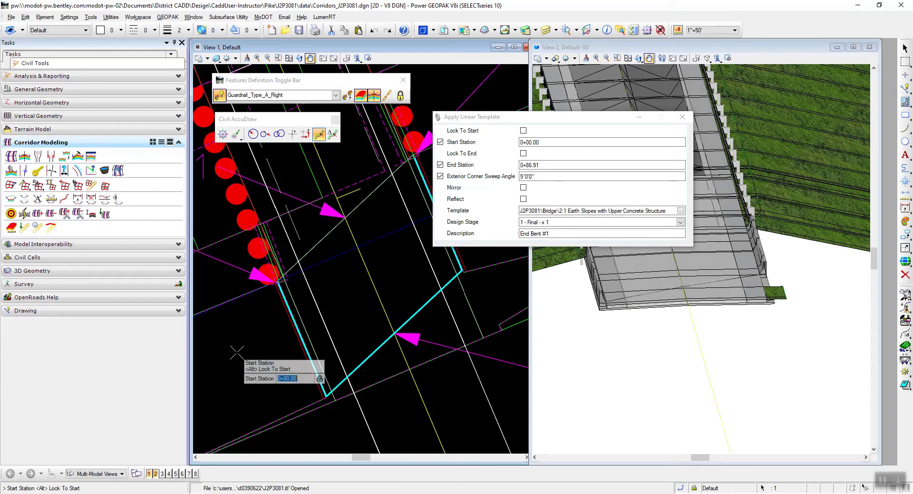
pyautogui.click(237, 353)
pyautogui.click(237, 352)
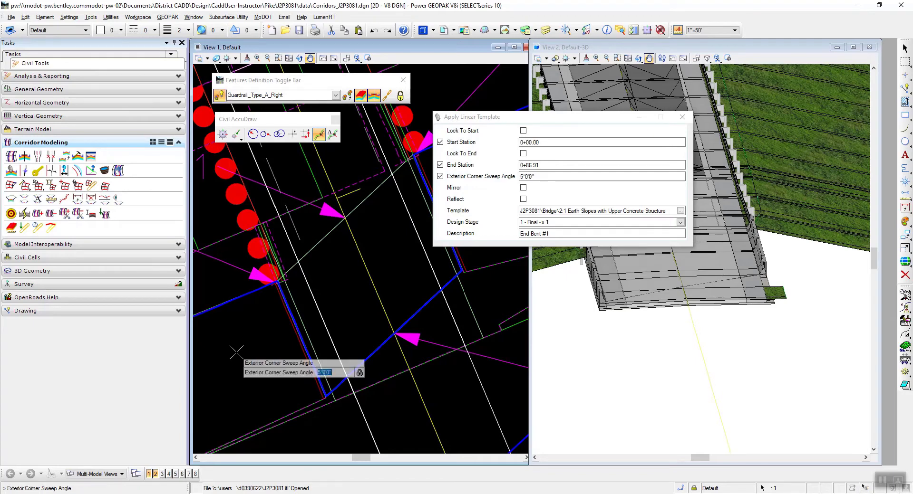
pyautogui.click(236, 352)
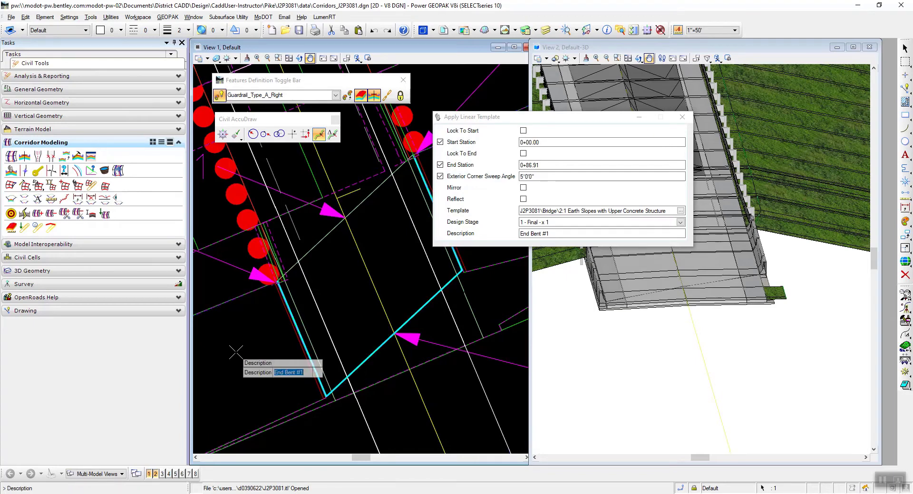
pyautogui.click(236, 353)
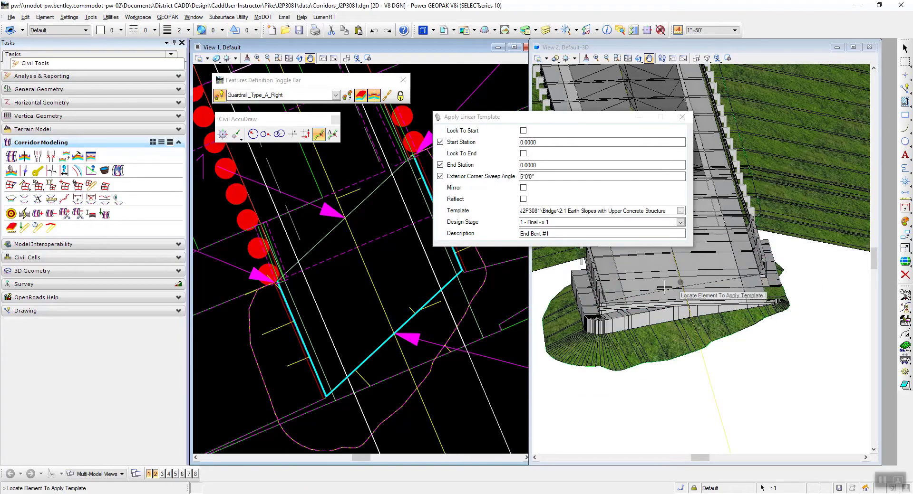
# - Examine the end bent's concrete structure and surrounding earth slopes at the bridge end in the 3D view
pyautogui.scroll(5, 664, 287)
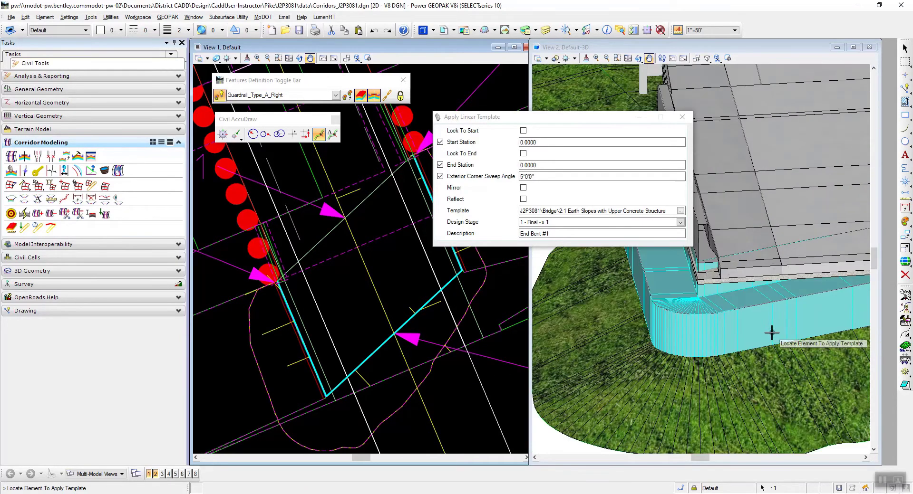
pyautogui.scroll(-5, 771, 333)
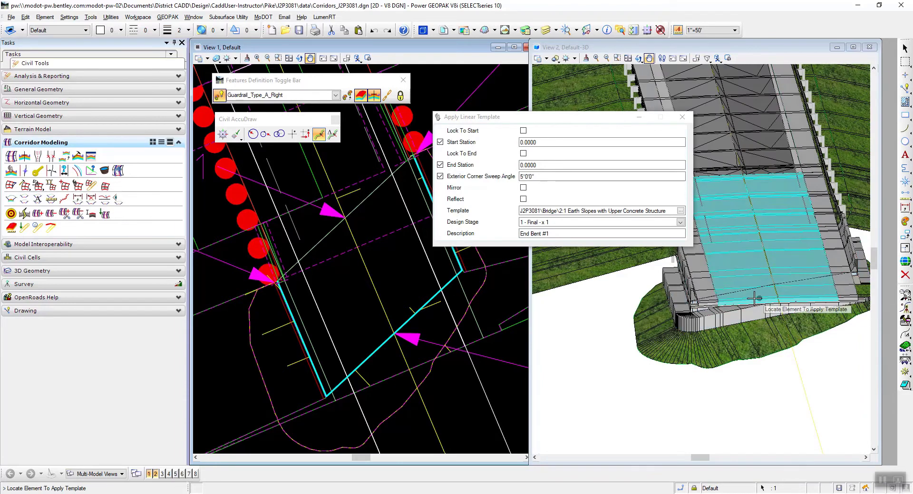
pyautogui.scroll(-3, 701, 291)
pyautogui.scroll(3, 755, 289)
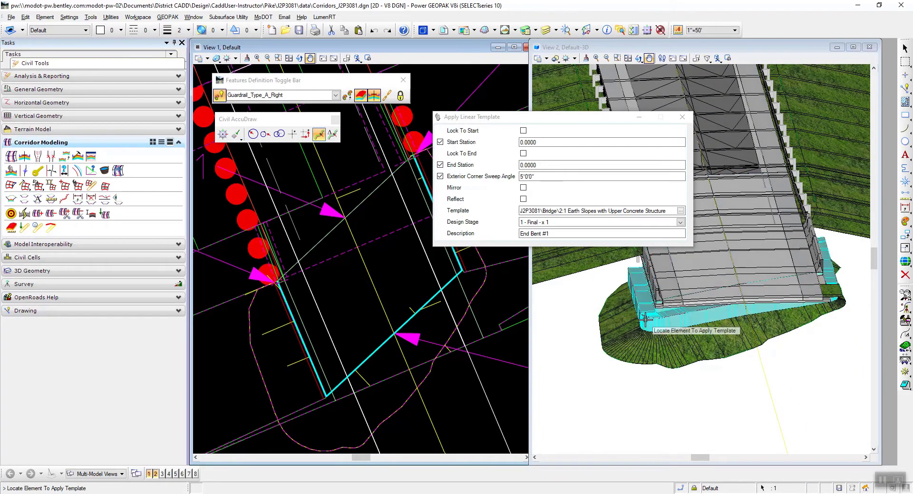
pyautogui.scroll(-3, 638, 324)
pyautogui.scroll(3, 637, 314)
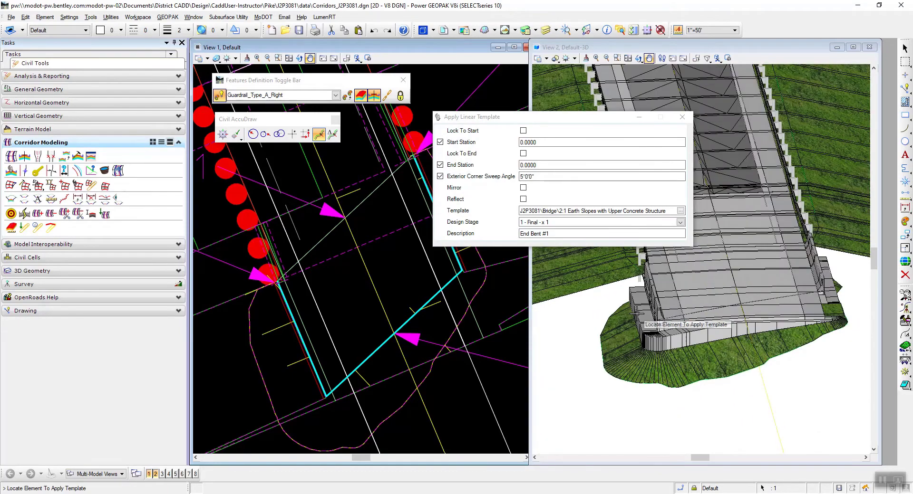
# - Inspect the end bent's rounded corner and adjoining wall sections in the 3D view, and end the linear template command
pyautogui.scroll(3, 635, 314)
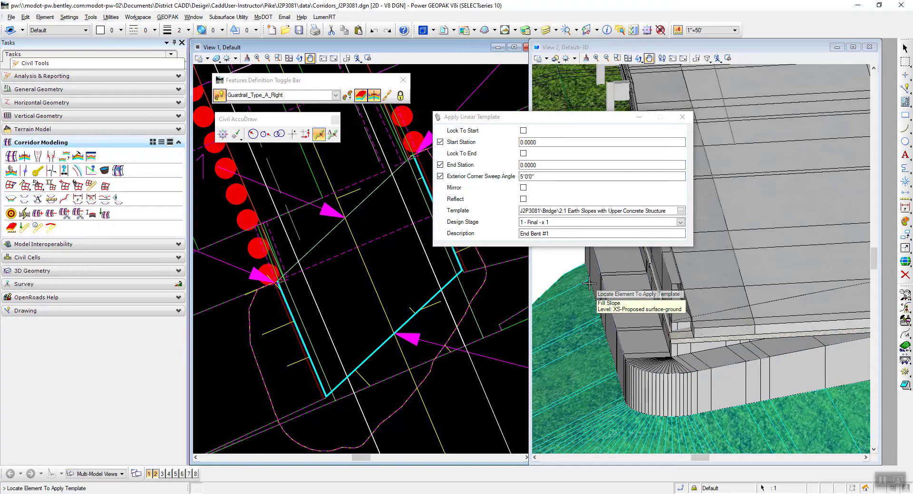
pyautogui.scroll(-3, 660, 376)
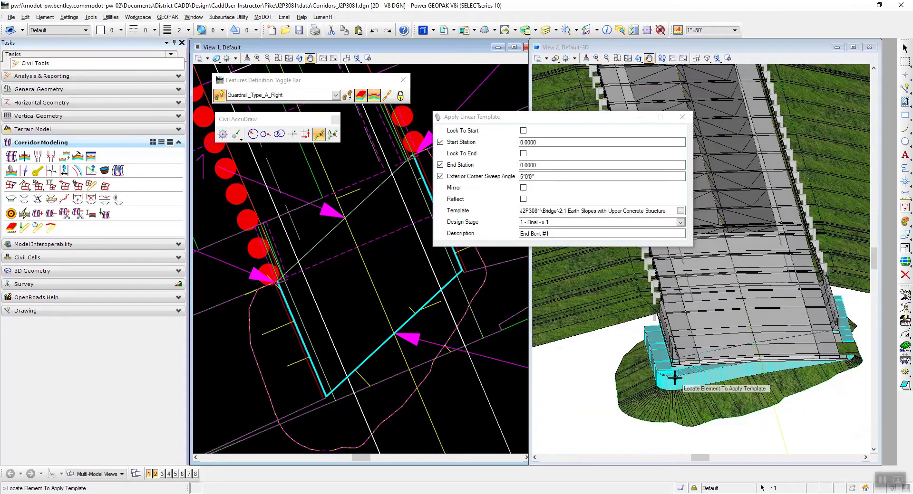
pyautogui.scroll(3, 660, 373)
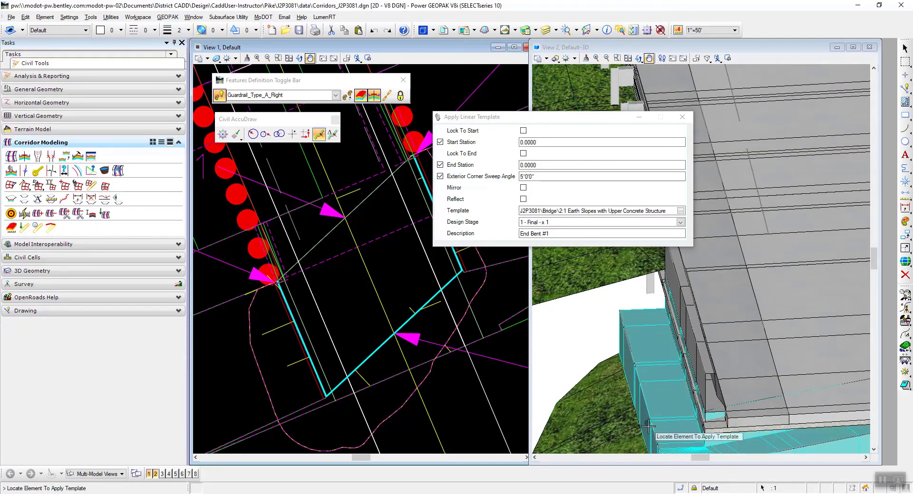
pyautogui.scroll(-4, 634, 323)
pyautogui.scroll(3, 633, 360)
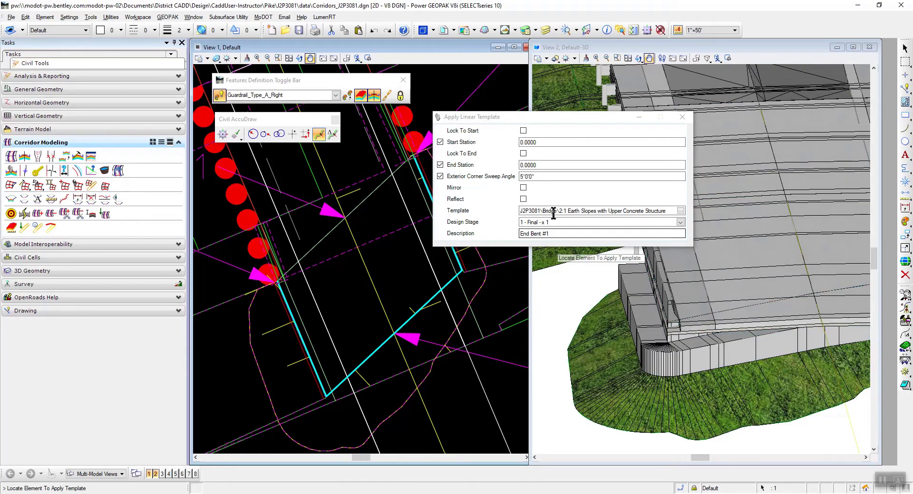
pyautogui.click(682, 117)
pyautogui.scroll(5, 654, 356)
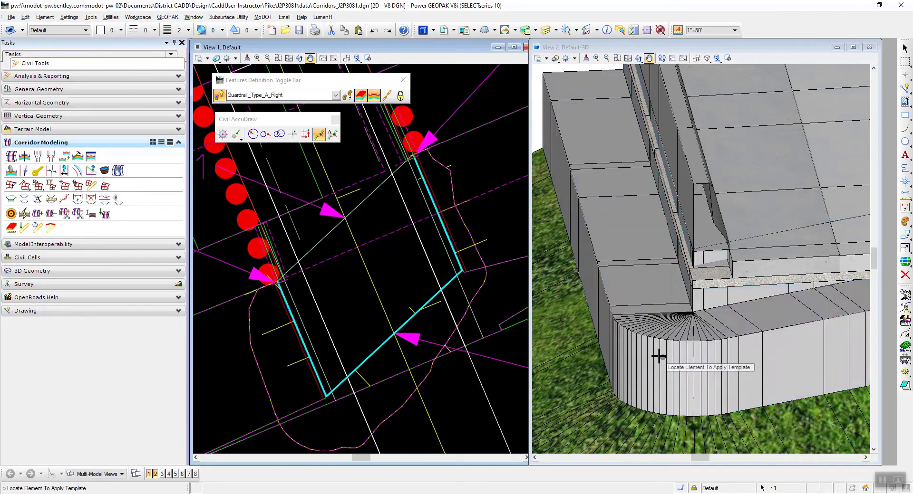
pyautogui.scroll(-3, 645, 350)
pyautogui.scroll(4, 661, 337)
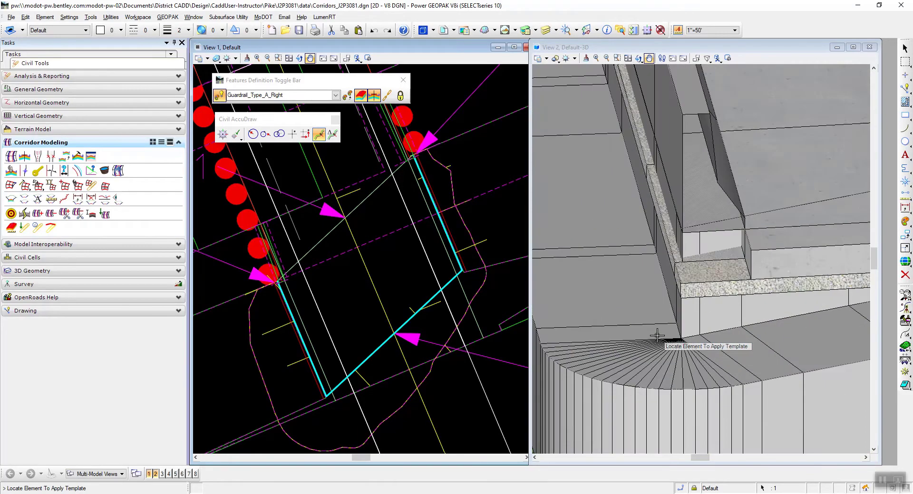
pyautogui.scroll(-5, 609, 363)
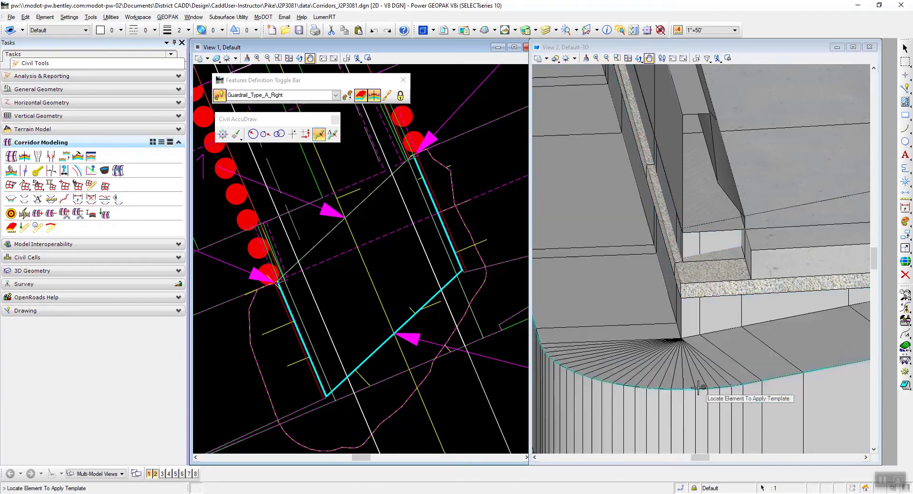
pyautogui.rightClick(495, 355)
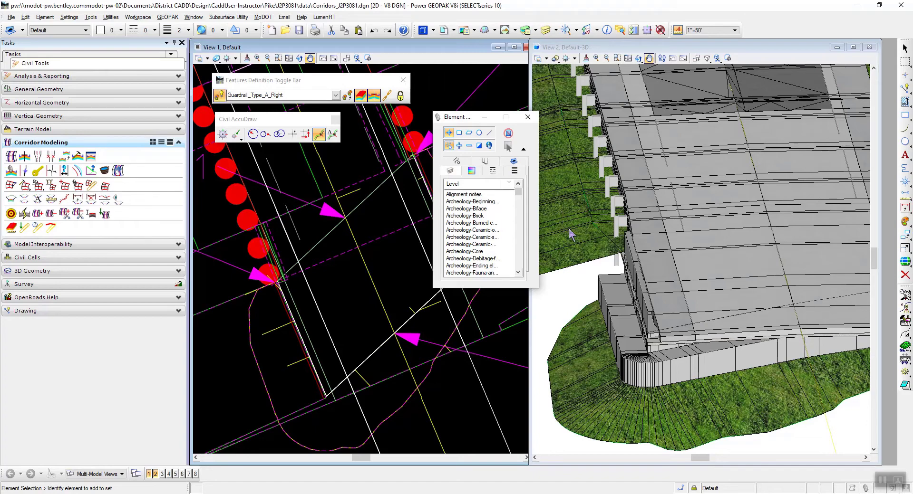
# - Add the End_Bent_1 linear template as a clipping reference to the Route14 corridor
pyautogui.scroll(-6, 270, 209)
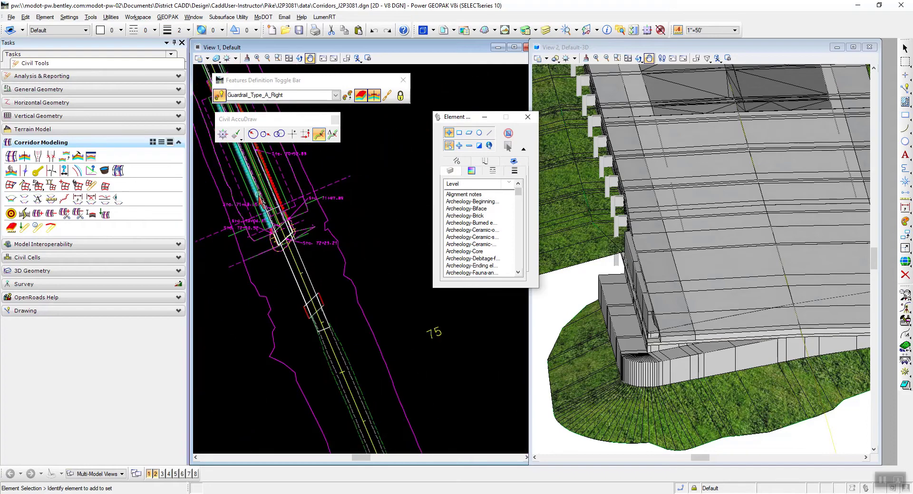
pyautogui.scroll(6, 295, 243)
pyautogui.scroll(-2, 289, 195)
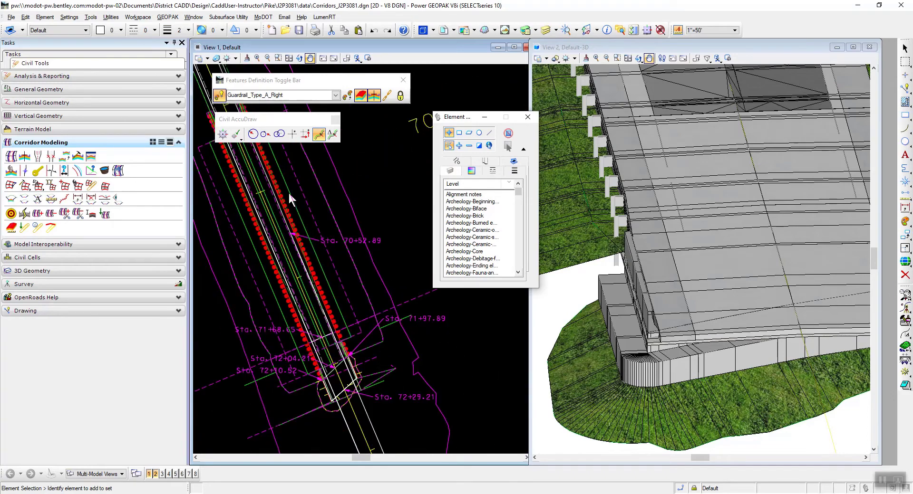
pyautogui.click(389, 325)
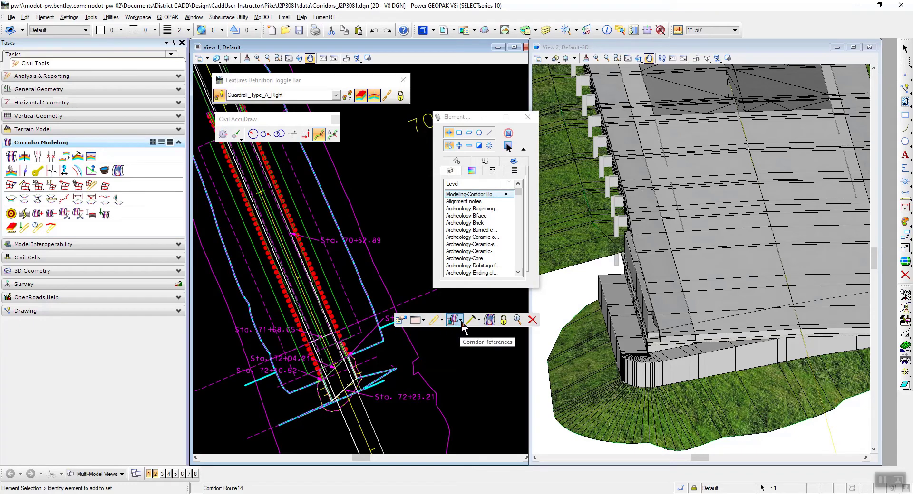
pyautogui.click(461, 322)
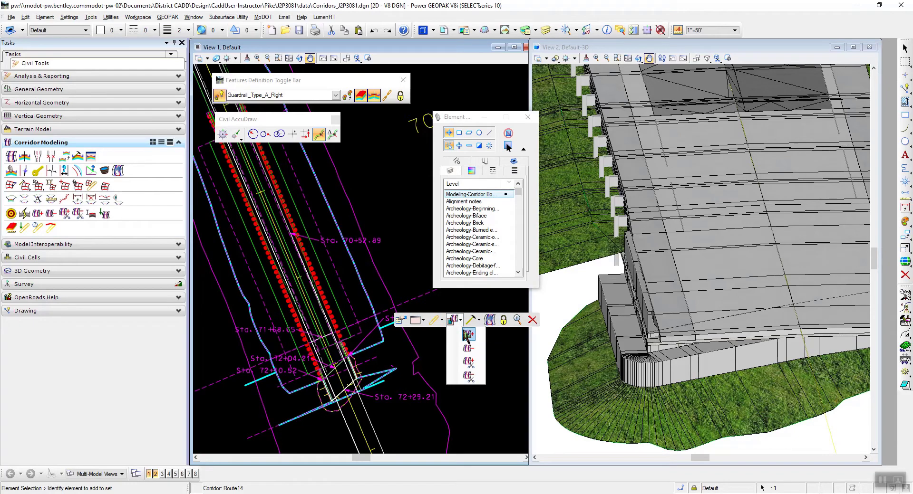
pyautogui.click(468, 362)
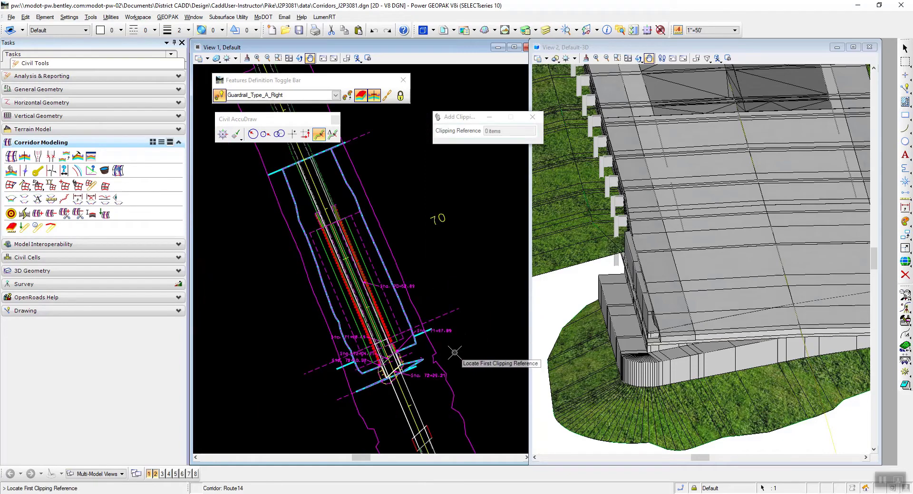
pyautogui.scroll(6, 428, 361)
pyautogui.scroll(2, 397, 368)
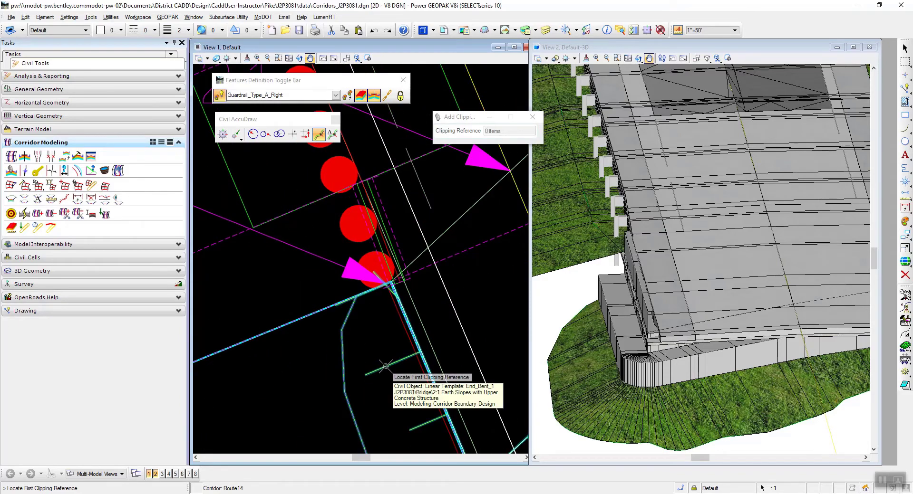
pyautogui.click(385, 366)
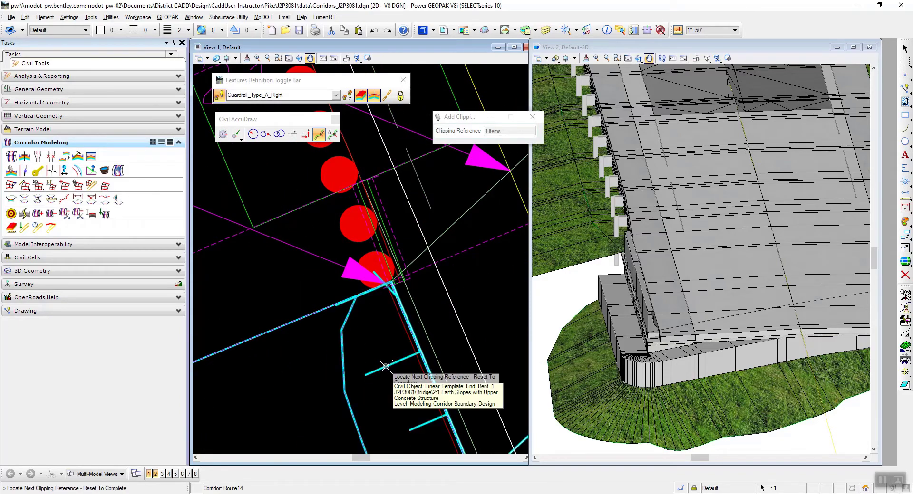
pyautogui.rightClick(249, 371)
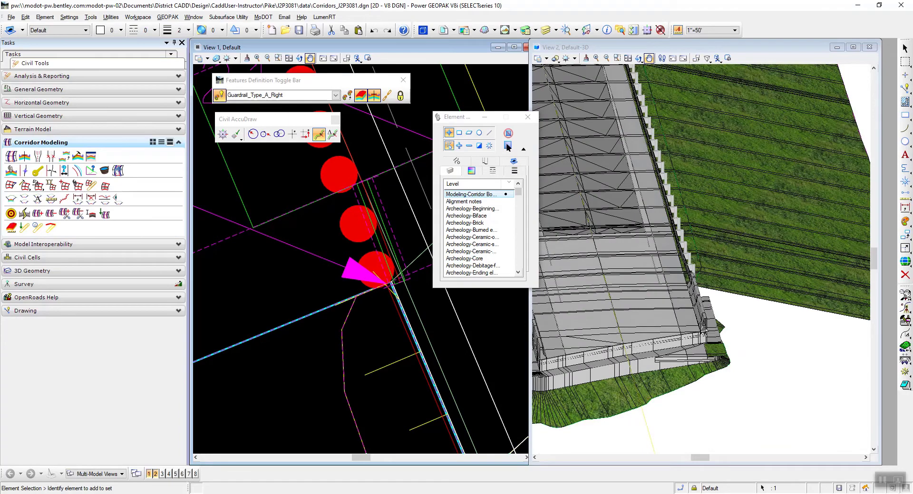
# - Examine the clipped corridor and concrete around the end bent's far corner from several angles in the 3D view
pyautogui.scroll(3, 693, 354)
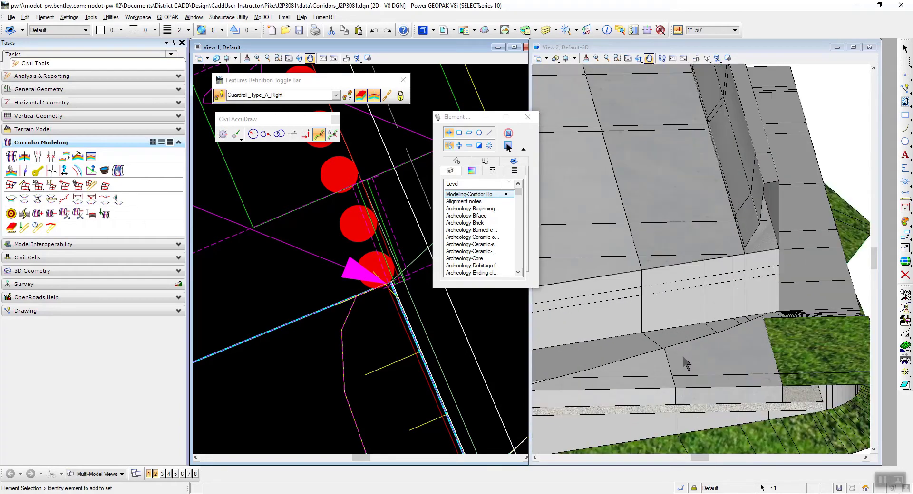
pyautogui.scroll(-2, 694, 363)
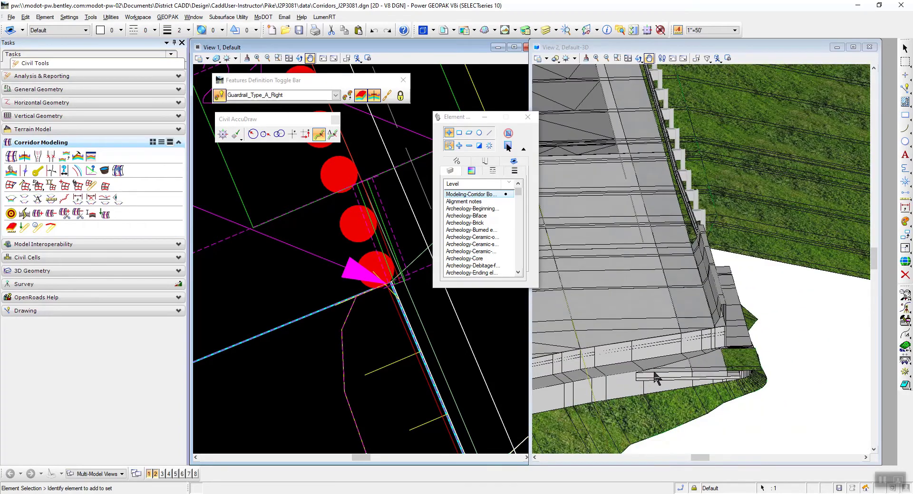
pyautogui.click(639, 58)
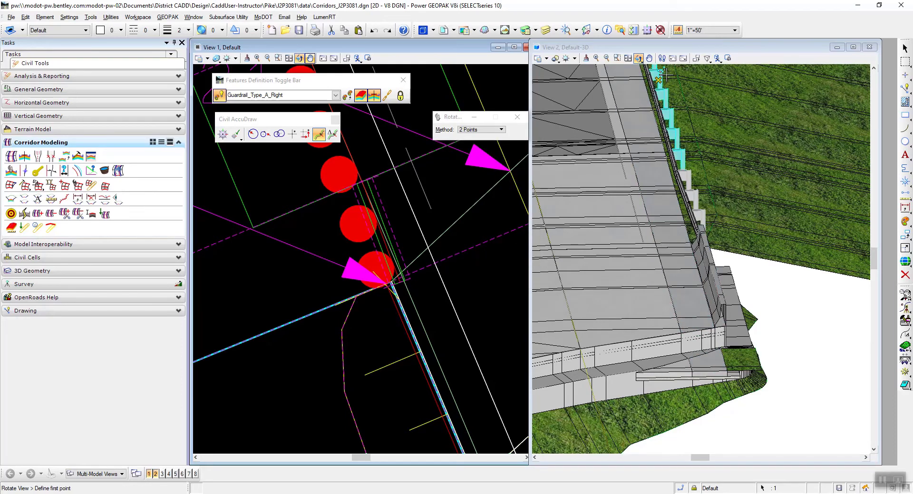
pyautogui.click(664, 42)
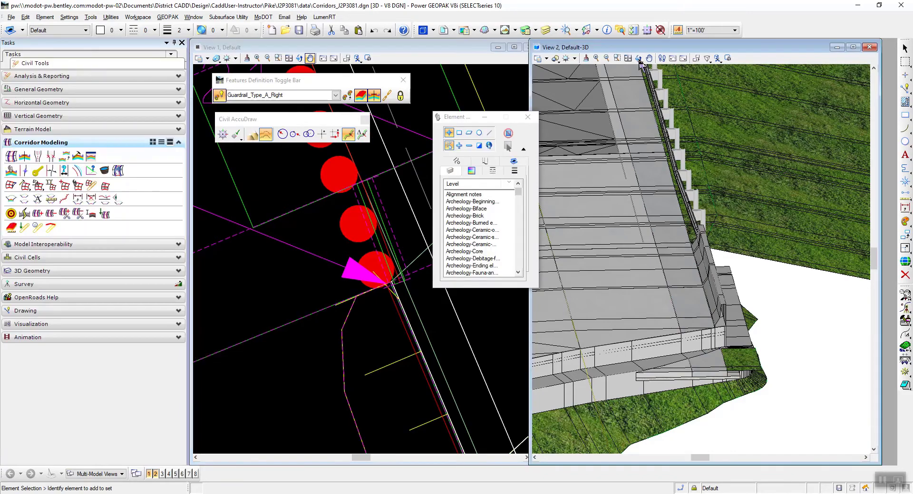
pyautogui.click(638, 58)
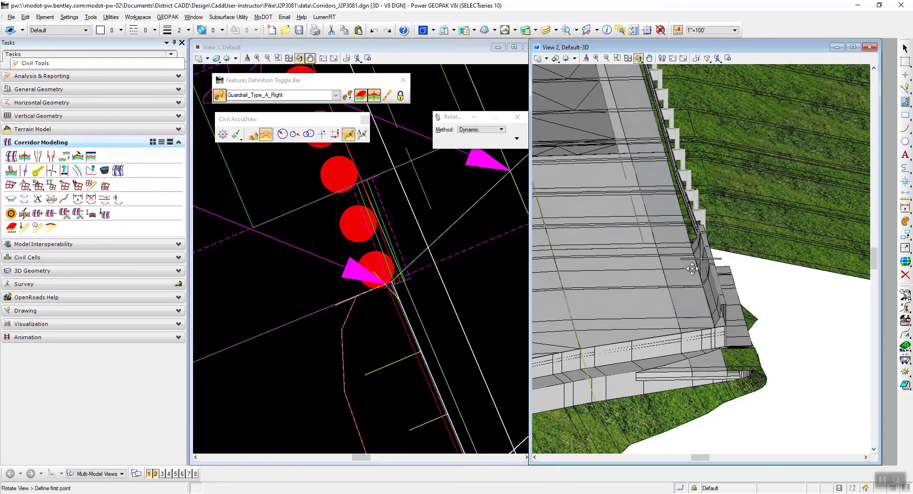
pyautogui.click(680, 333)
pyautogui.moveTo(623, 374); pyautogui.dragTo(680, 382)
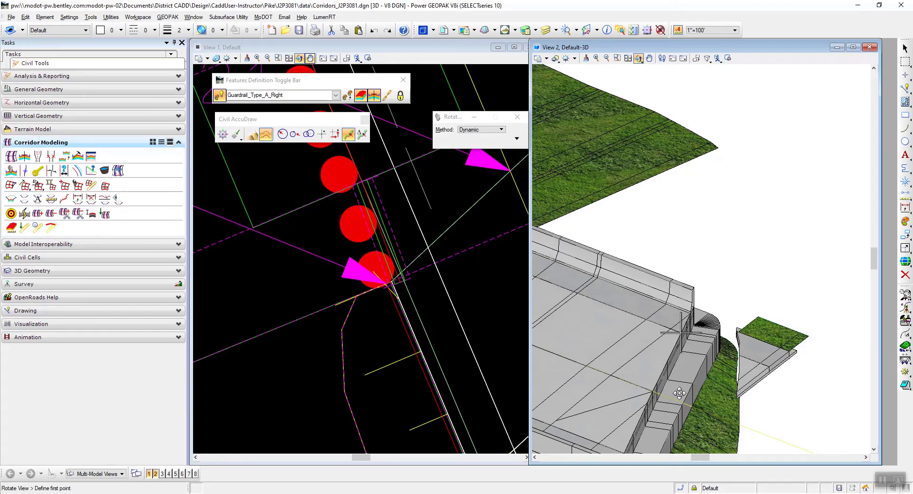
pyautogui.moveTo(728, 406); pyautogui.dragTo(732, 388)
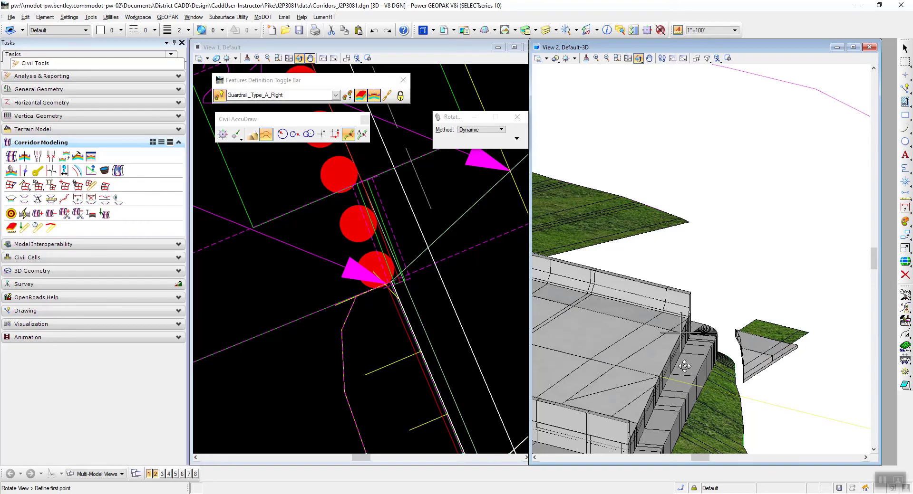
# - Examine the whole bridge end and the near corner's stepped concrete and fanned earth slopes in the 3D view
pyautogui.moveTo(682, 393); pyautogui.dragTo(590, 358)
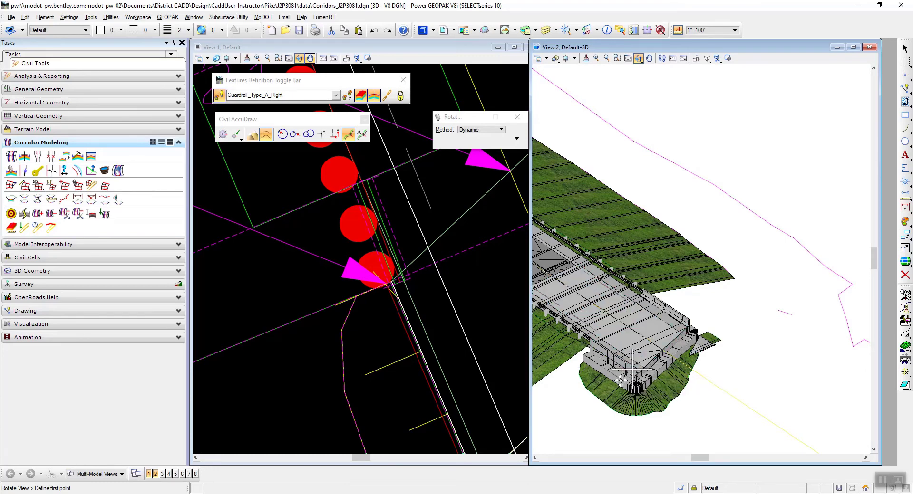
pyautogui.scroll(2, 613, 380)
pyautogui.scroll(1, 614, 380)
pyautogui.scroll(-2, 680, 220)
pyautogui.scroll(2, 642, 323)
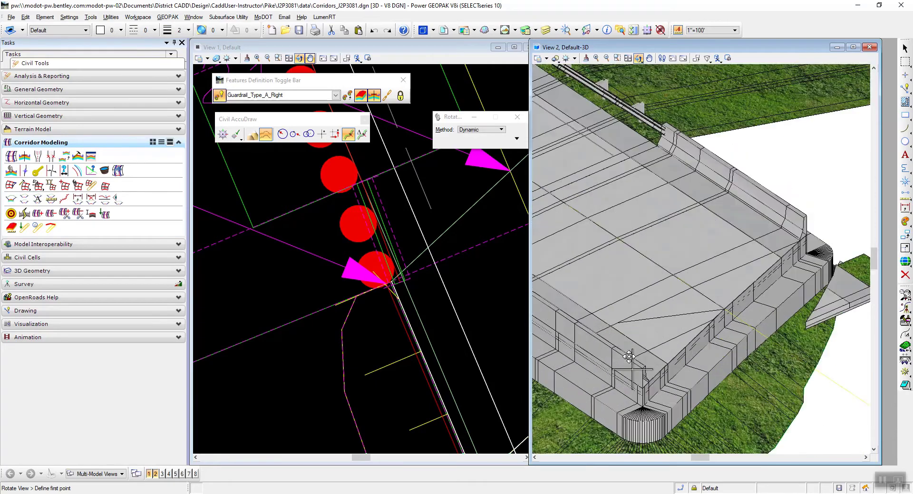
pyautogui.click(649, 58)
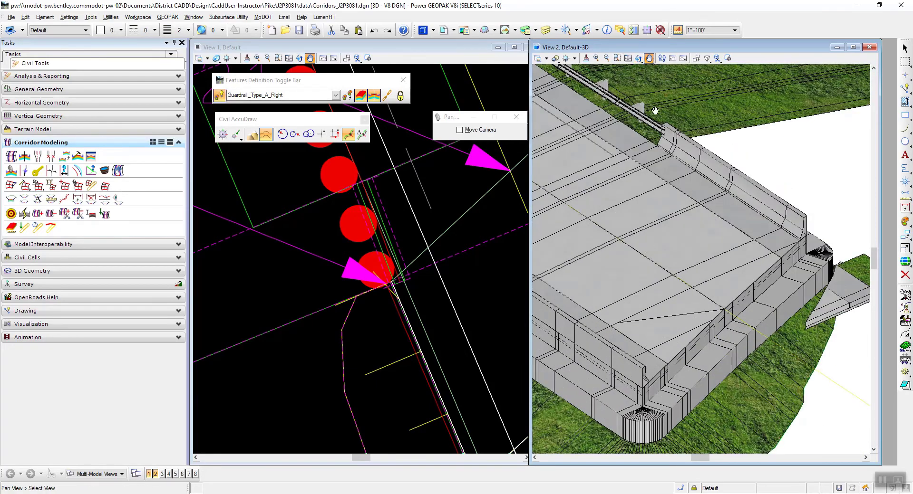
pyautogui.moveTo(641, 261); pyautogui.dragTo(673, 168)
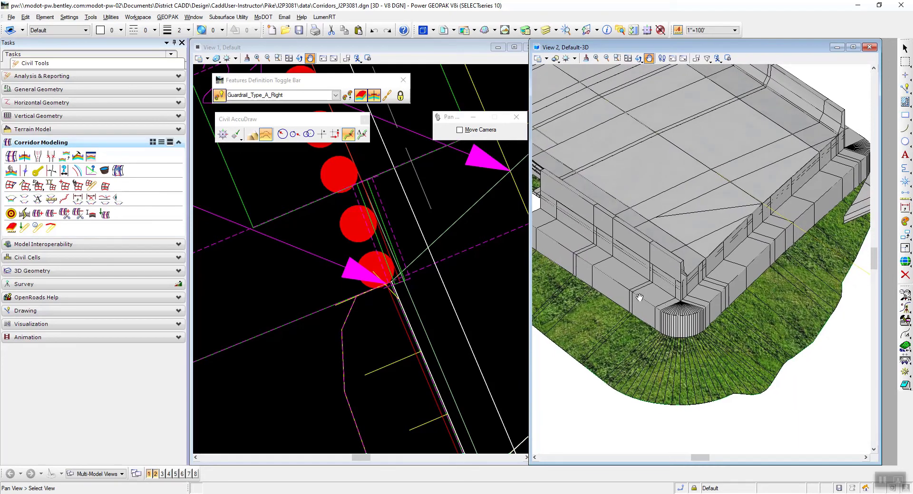
pyautogui.rightClick(279, 329)
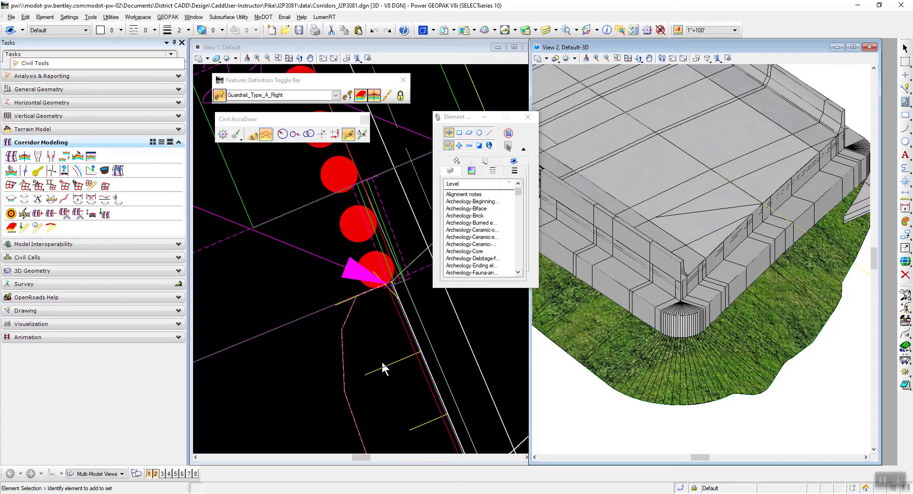
# - Start a parametric constraint on the End_Bent_1 linear template, locked to its start and stopping at station 0+25.00
pyautogui.click(386, 374)
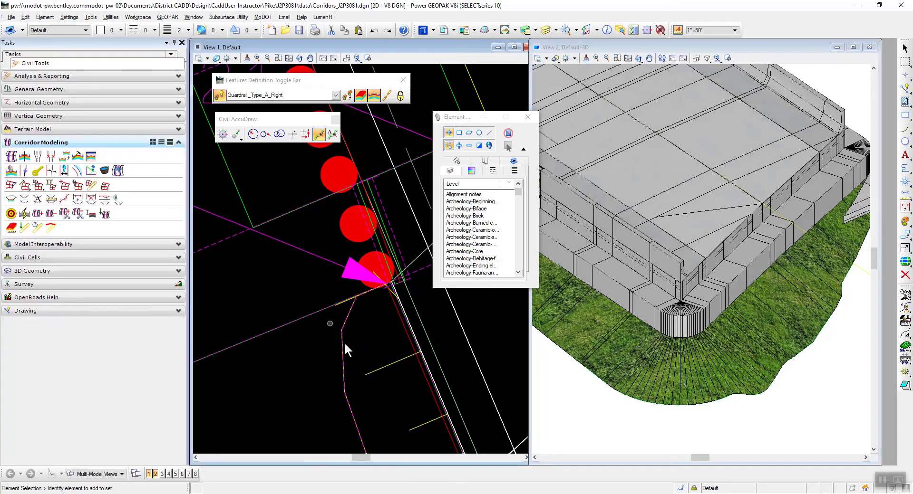
pyautogui.click(370, 373)
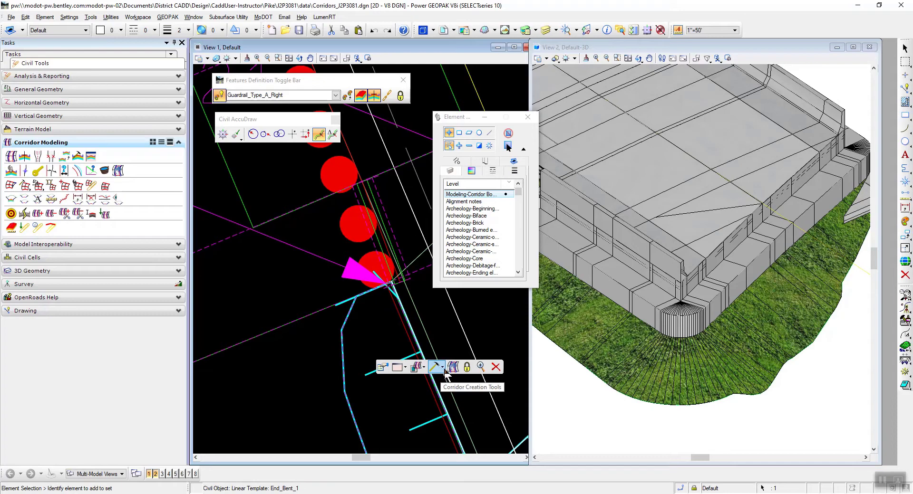
pyautogui.click(442, 369)
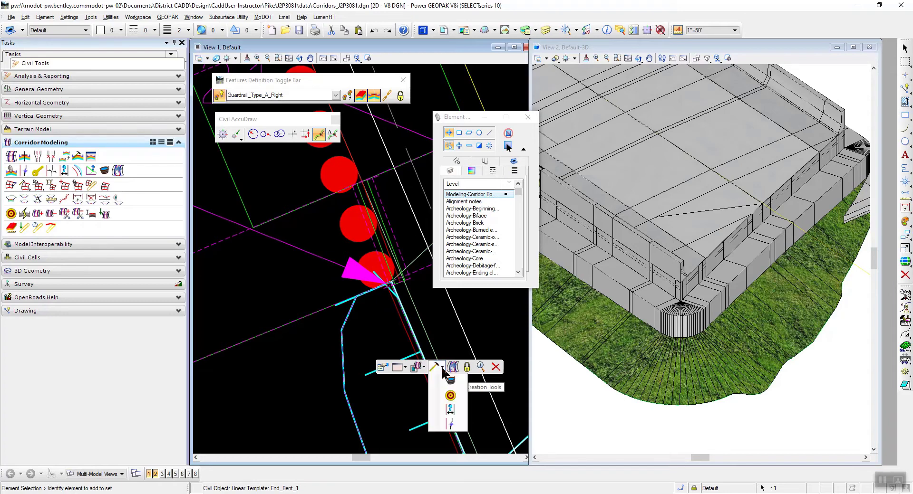
pyautogui.click(451, 409)
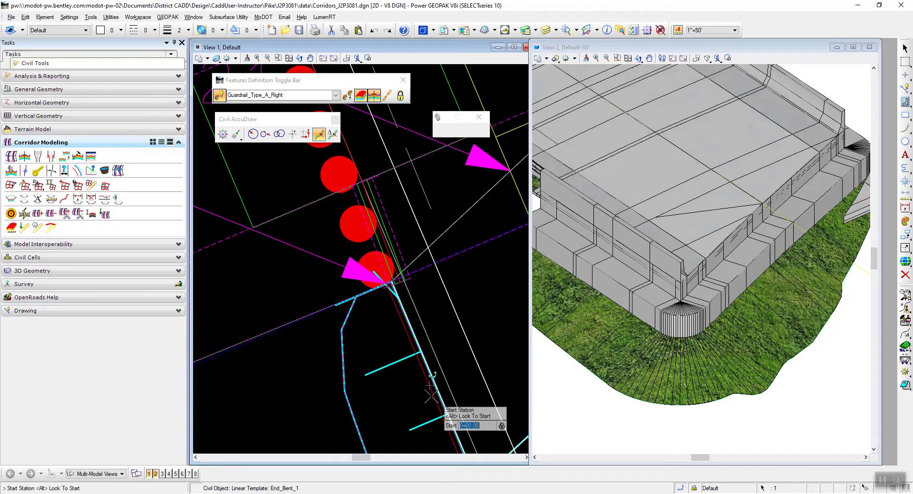
pyautogui.moveTo(467, 119); pyautogui.dragTo(245, 212)
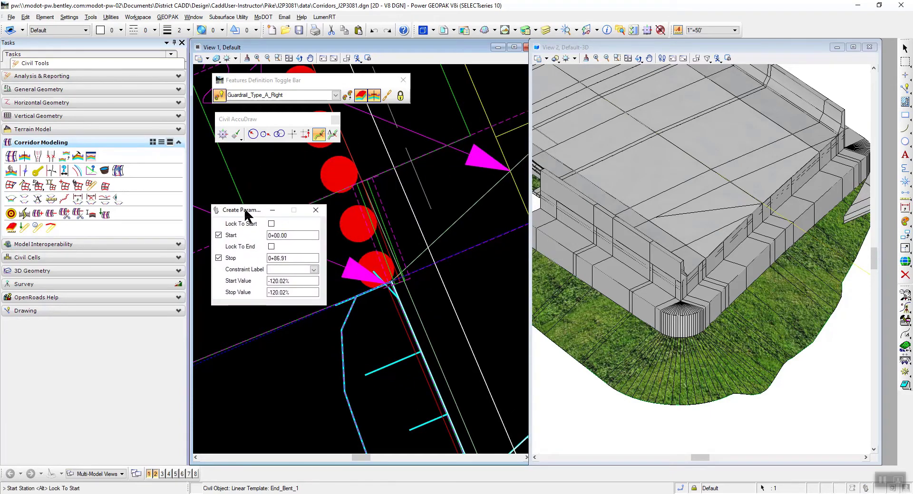
pyautogui.click(271, 224)
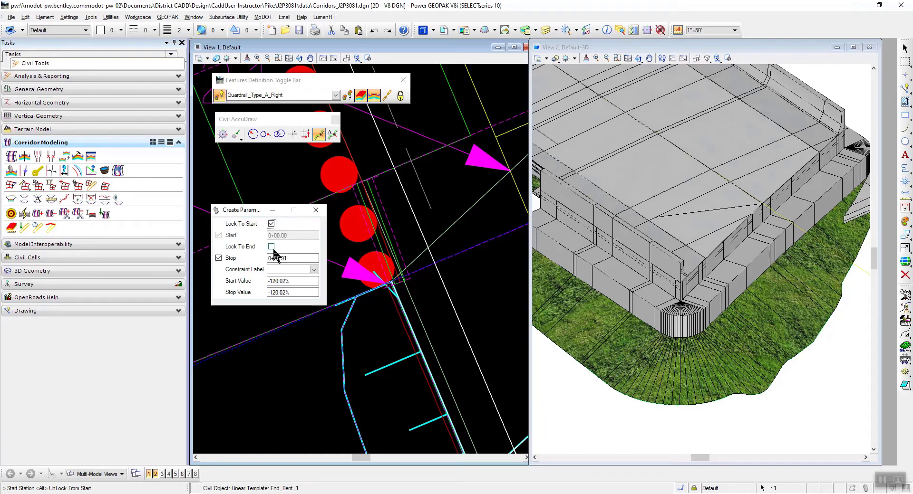
pyautogui.moveTo(290, 258); pyautogui.dragTo(264, 258)
pyautogui.write('00')
pyautogui.press('Tab')
# - Choose Bench Width as the constraint label and set both its start and stop values to 0
pyautogui.click(313, 269)
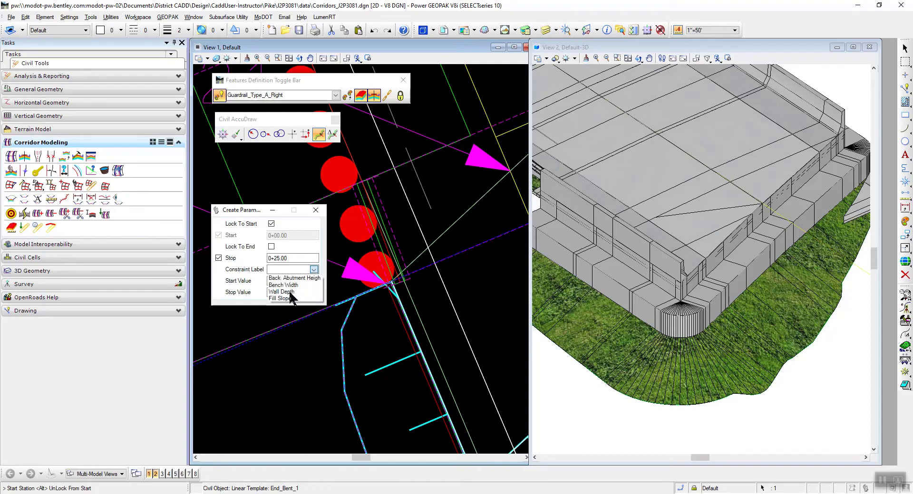
pyautogui.click(287, 286)
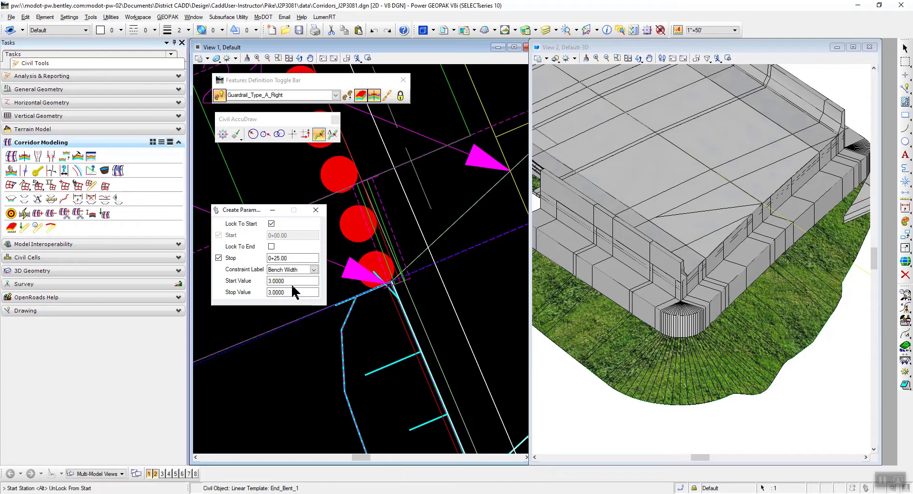
pyautogui.moveTo(289, 283); pyautogui.dragTo(243, 281)
pyautogui.write('0')
pyautogui.press('Tab')
pyautogui.write('0')
pyautogui.press('Tab')
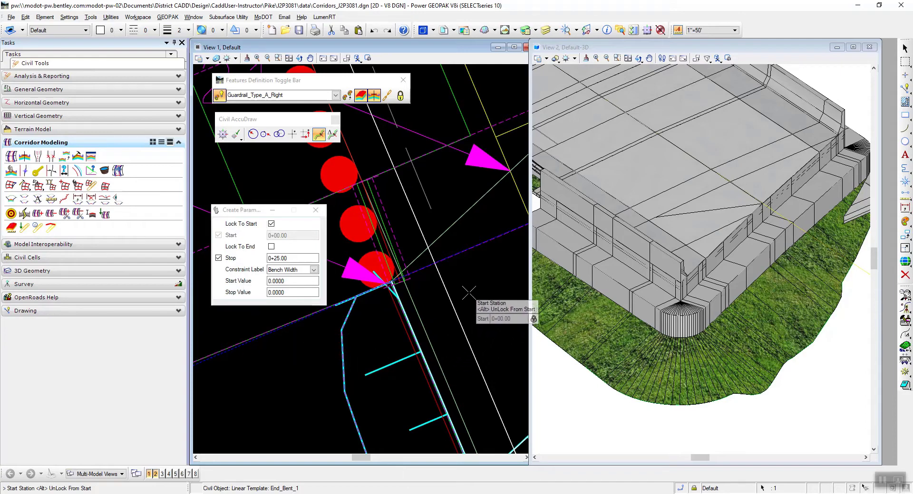
# - Accept the station range, label and values to apply the Bench Width constraint to the first leg of End_Bent_1
pyautogui.click(251, 371)
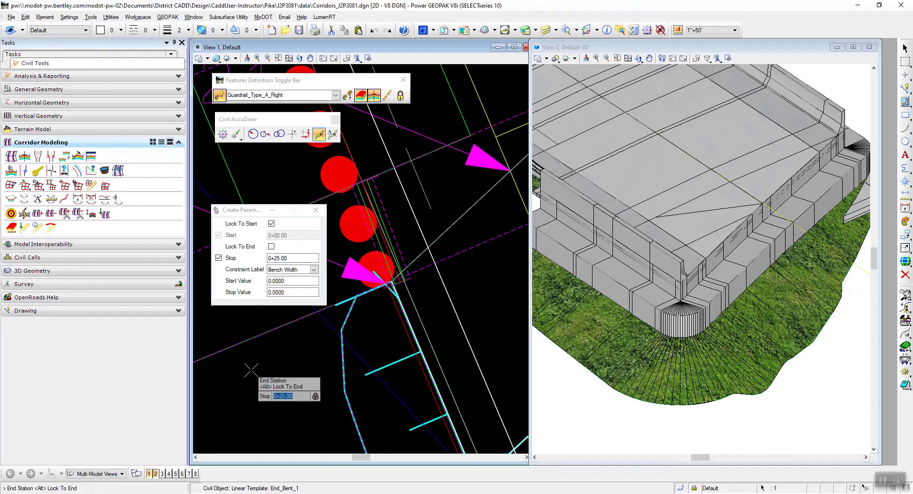
pyautogui.scroll(-3, 350, 188)
pyautogui.scroll(3, 411, 328)
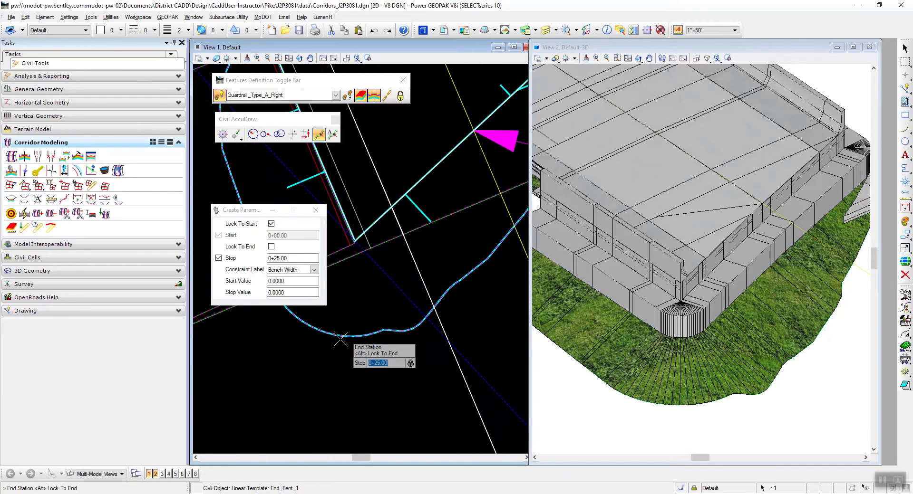
pyautogui.click(341, 340)
pyautogui.click(245, 365)
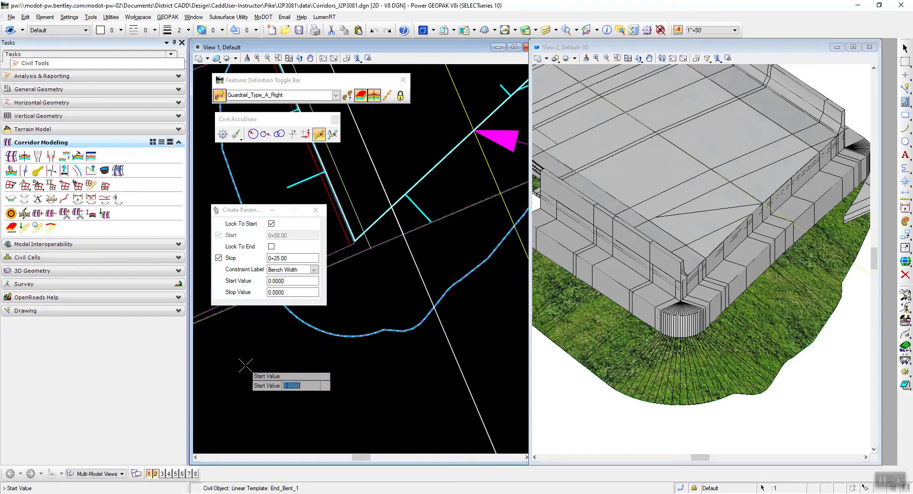
pyautogui.click(245, 365)
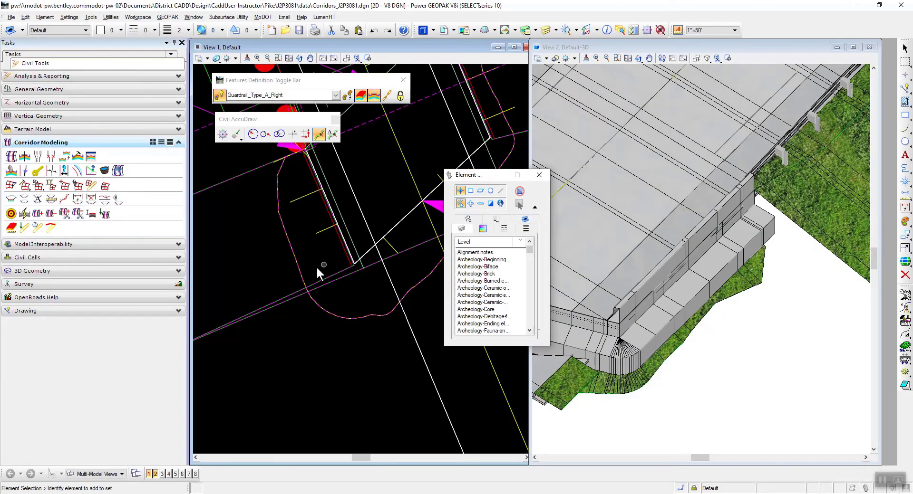
# - Start a second parametric constraint on the End_Bent_1 linear template, with the stop station unlocked and the start station at 0+61.90
pyautogui.click(303, 199)
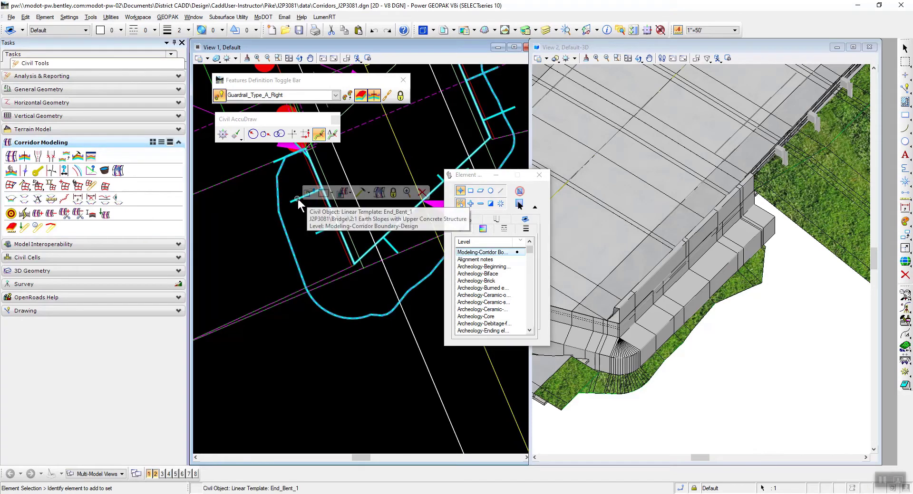
pyautogui.click(368, 194)
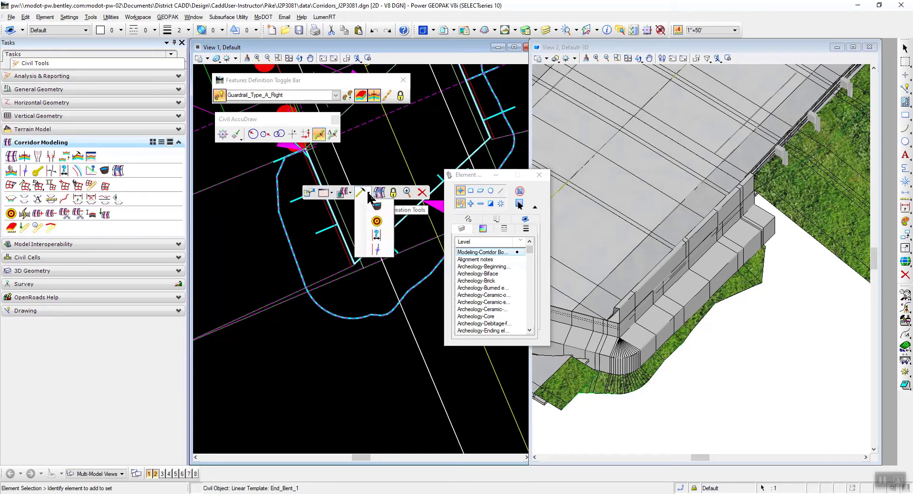
pyautogui.click(377, 235)
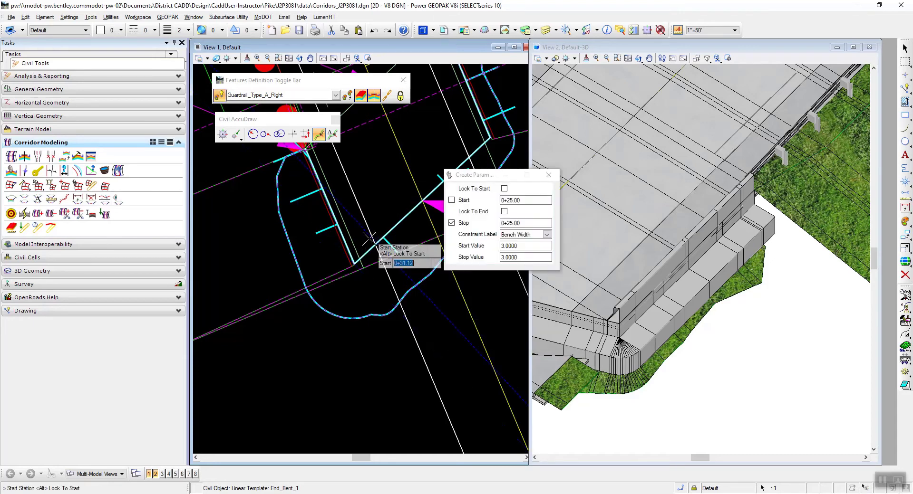
pyautogui.scroll(-2, 276, 322)
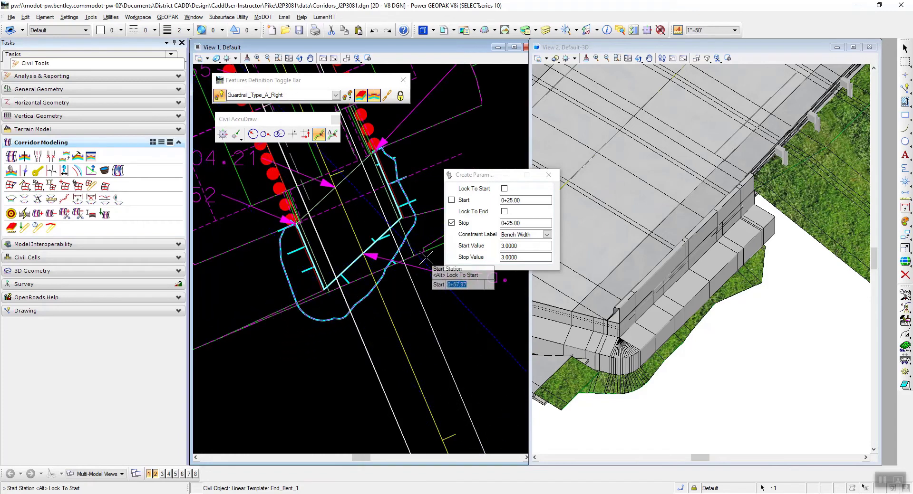
pyautogui.click(451, 222)
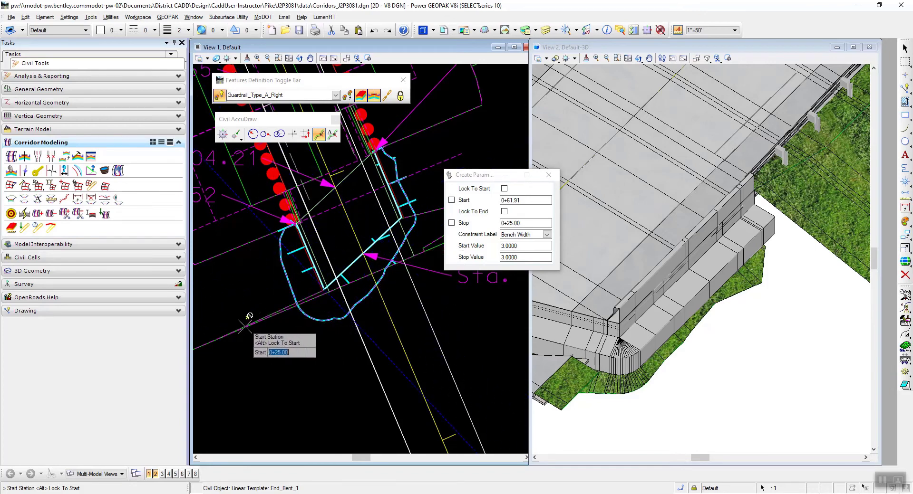
pyautogui.scroll(-3, 211, 315)
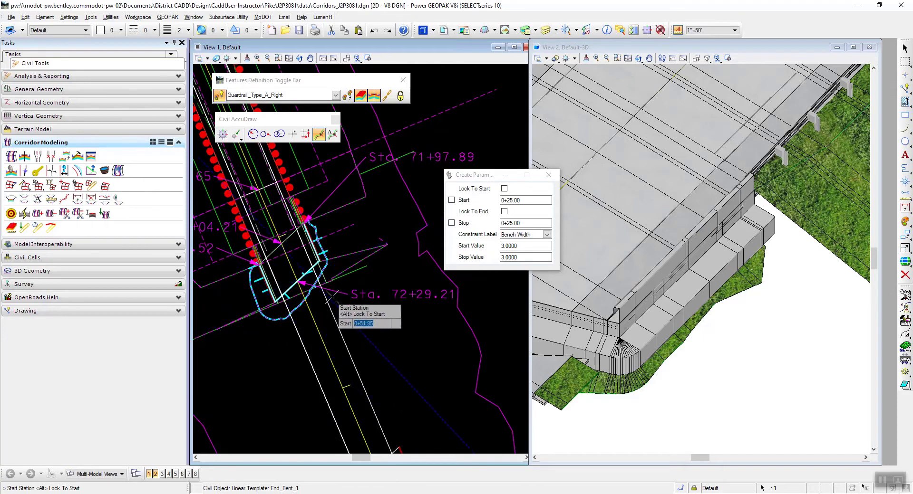
pyautogui.scroll(3, 312, 354)
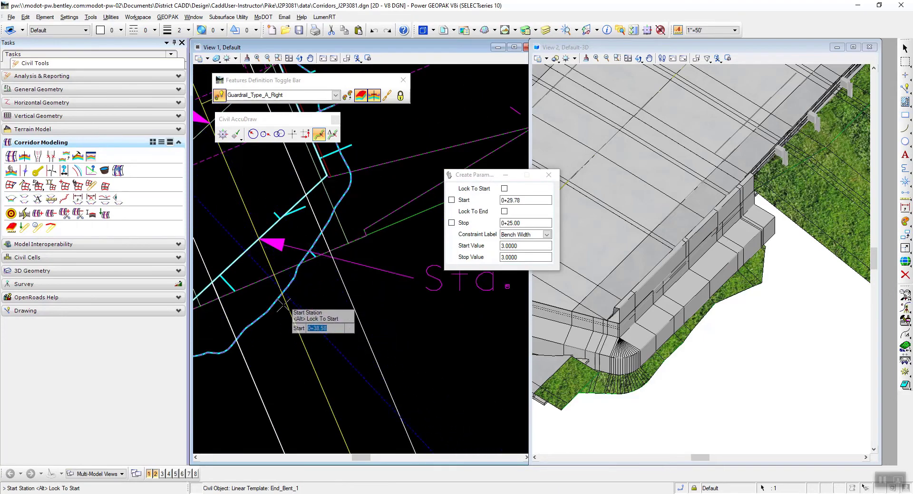
pyautogui.scroll(-3, 284, 304)
pyautogui.scroll(2, 286, 295)
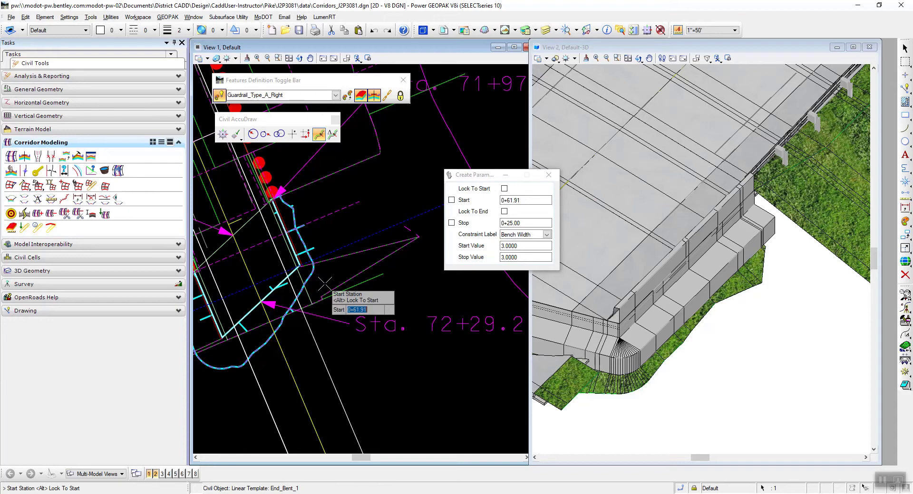
pyautogui.write('0')
pyautogui.press('Return')
pyautogui.click(325, 284)
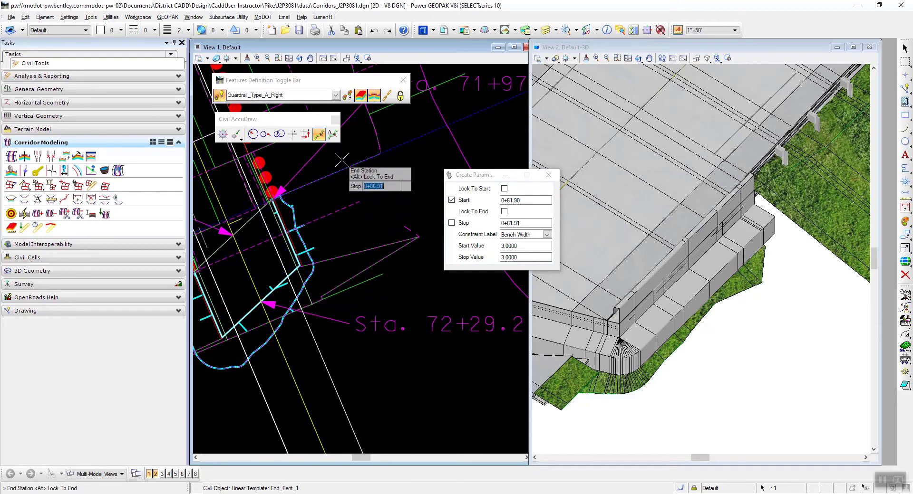
# - Complete the second Bench Width constraint with stop station 0+86.91, start value 3 and stop value 0, and end the command
pyautogui.click(358, 131)
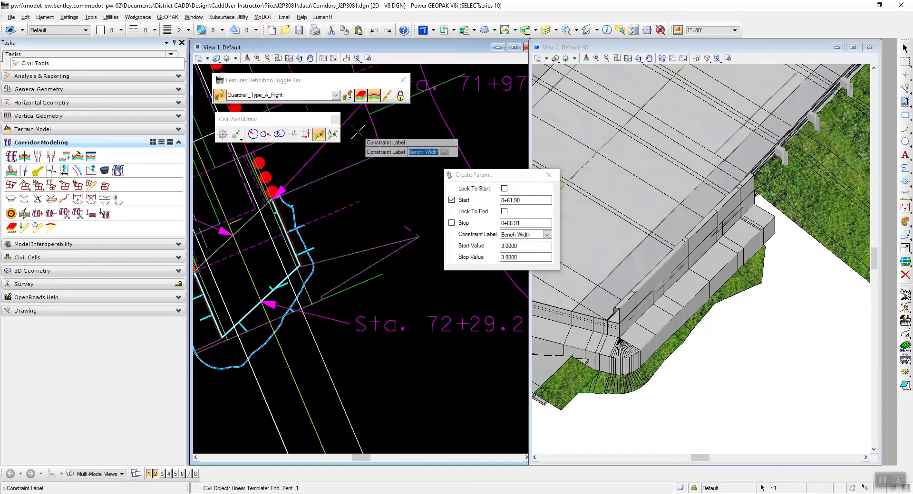
pyautogui.click(358, 130)
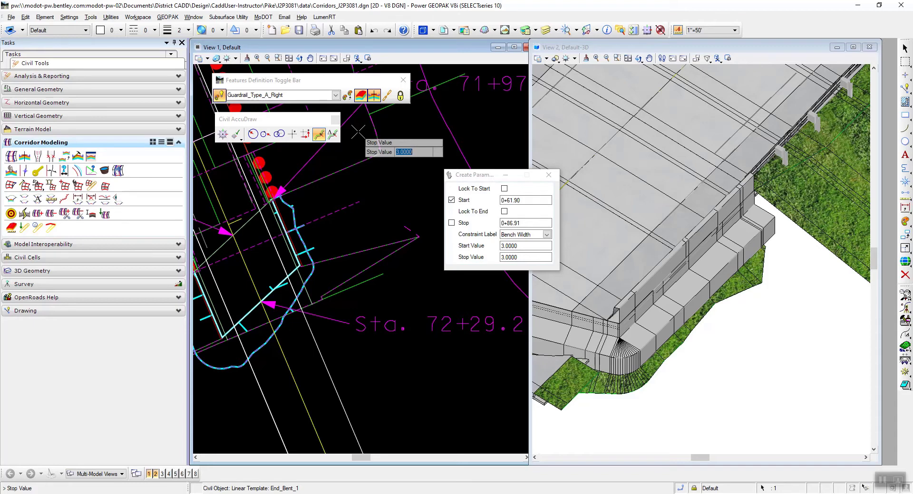
pyautogui.write('0')
pyautogui.click(358, 131)
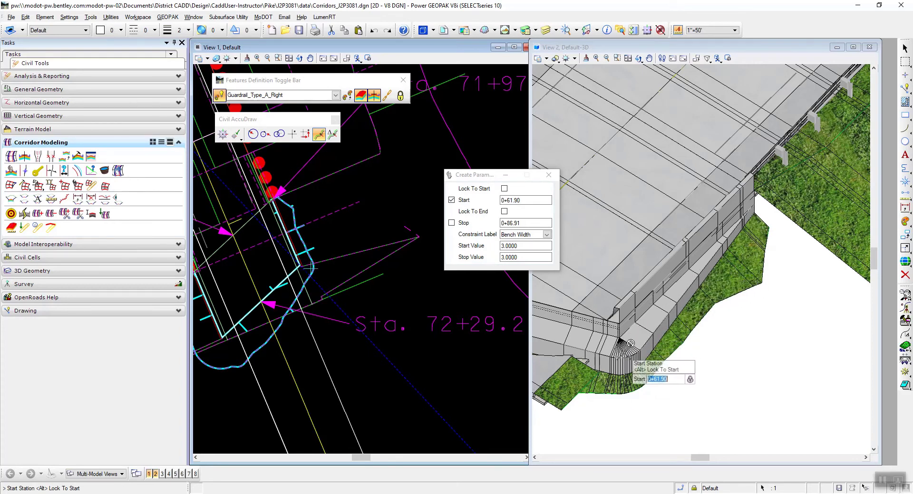
pyautogui.rightClick(381, 341)
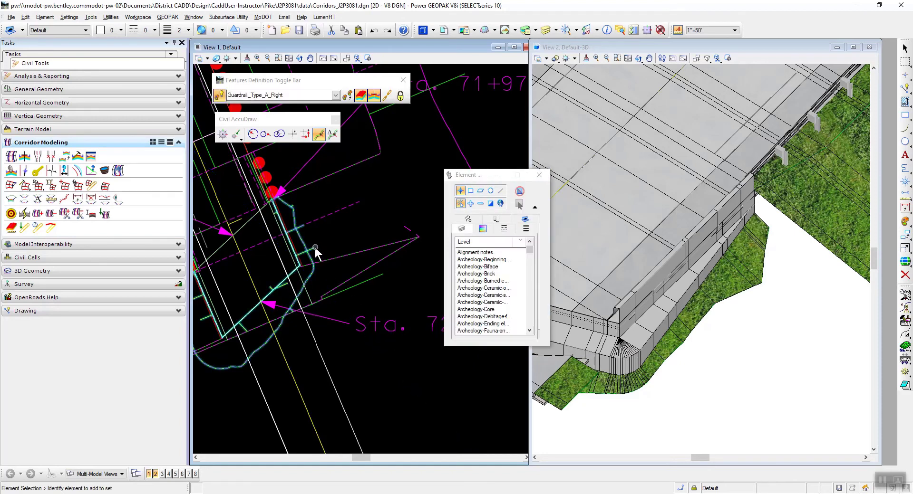
# - Open the corridor objects of End_Bent_1 and set the start value of the second Bench Width constraint to 0
pyautogui.moveTo(312, 247)
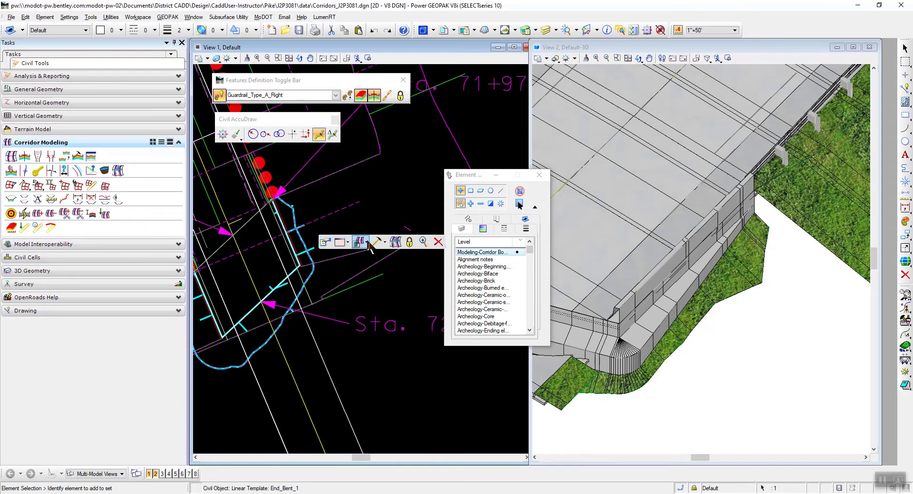
pyautogui.click(384, 245)
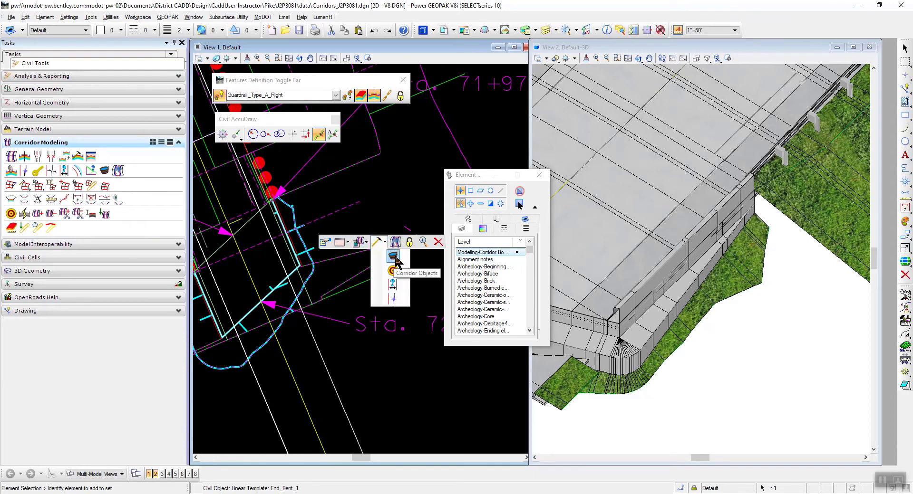
pyautogui.click(394, 256)
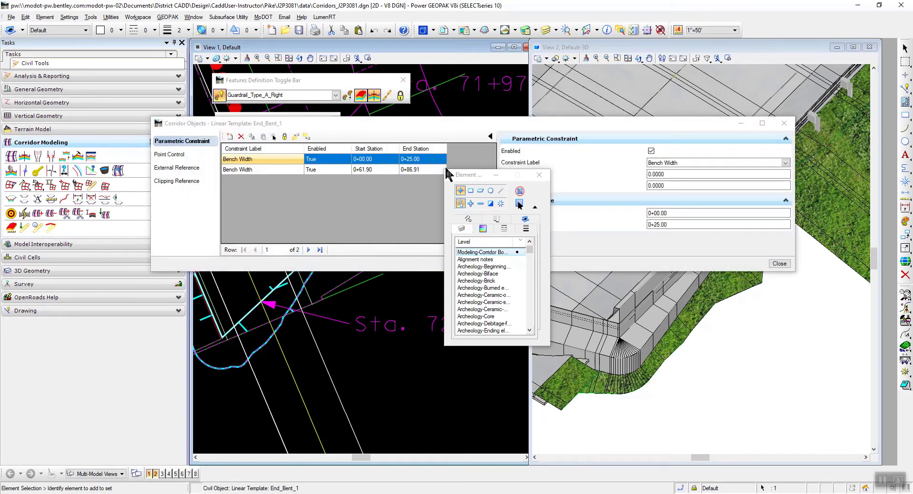
pyautogui.moveTo(469, 178); pyautogui.dragTo(297, 305)
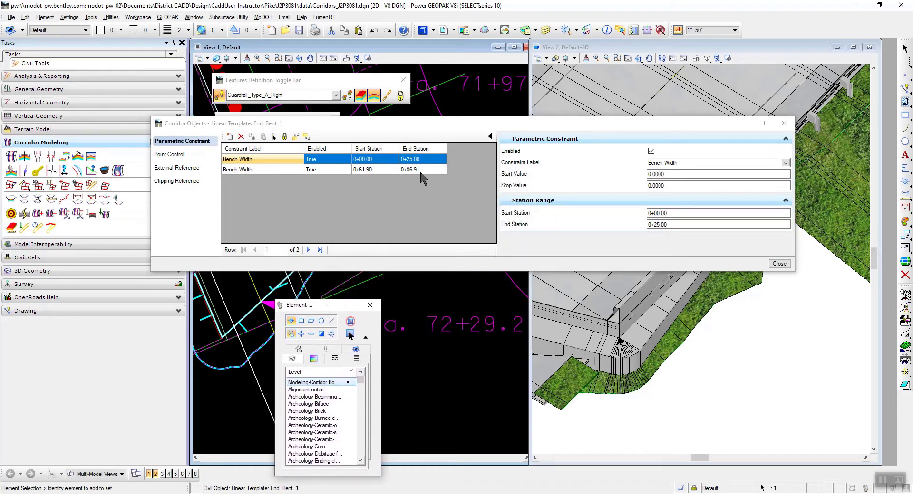
pyautogui.click(277, 170)
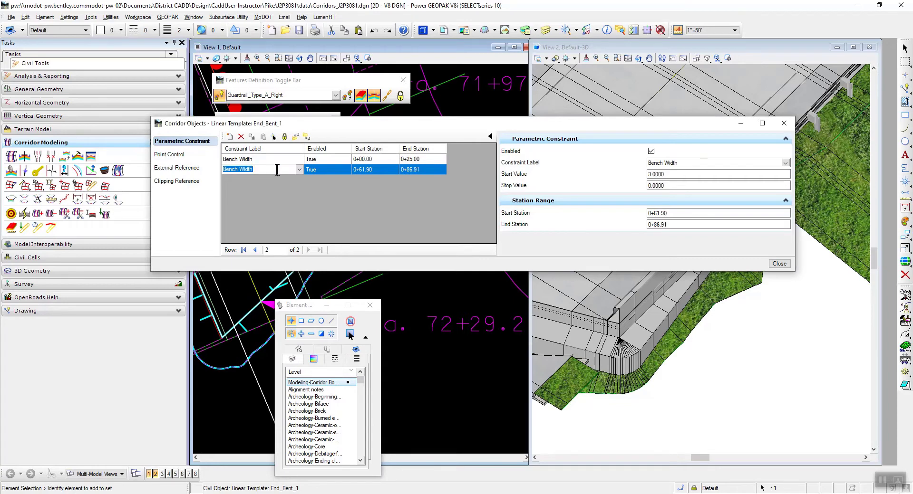
pyautogui.click(665, 173)
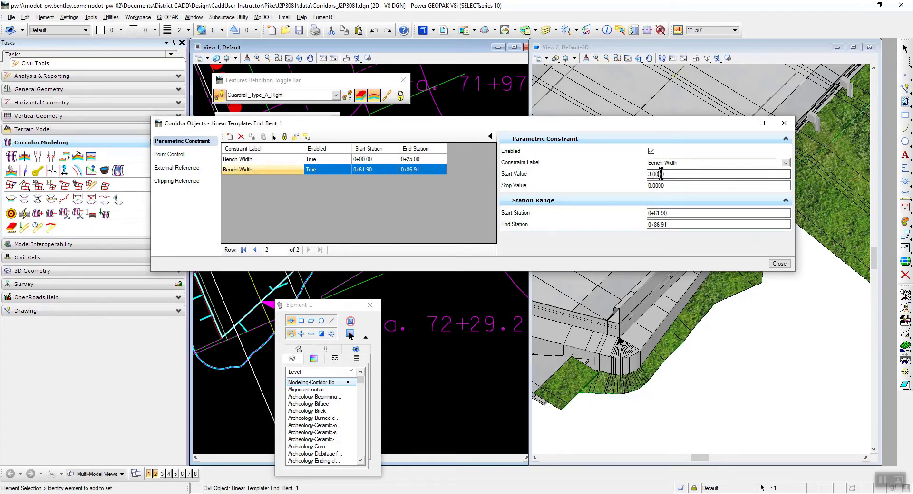
pyautogui.moveTo(665, 175); pyautogui.dragTo(643, 175)
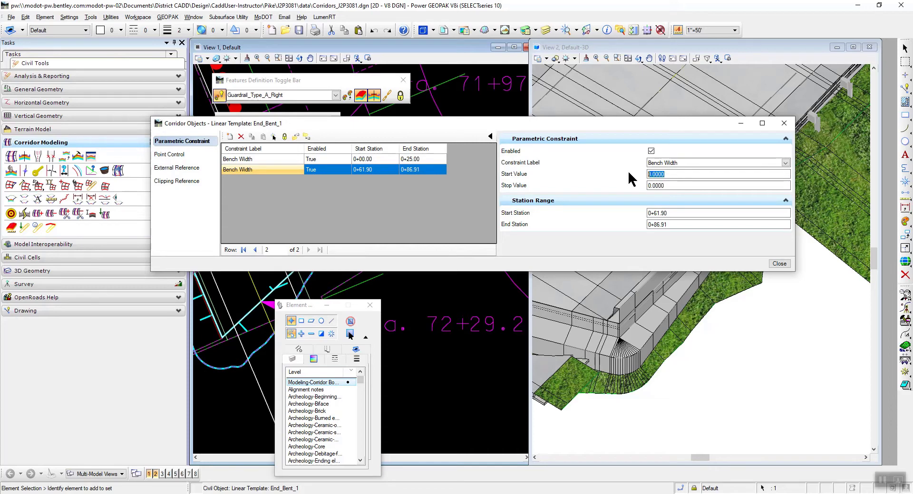
pyautogui.write('0')
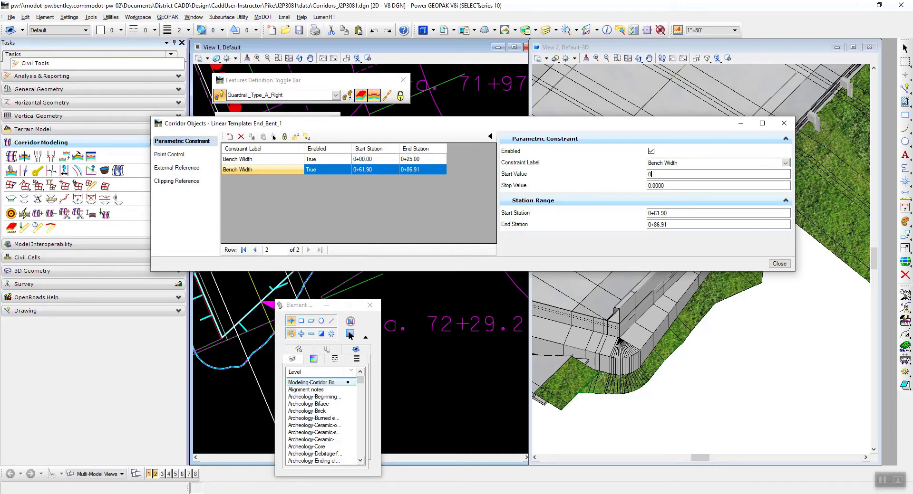
pyautogui.press('Return')
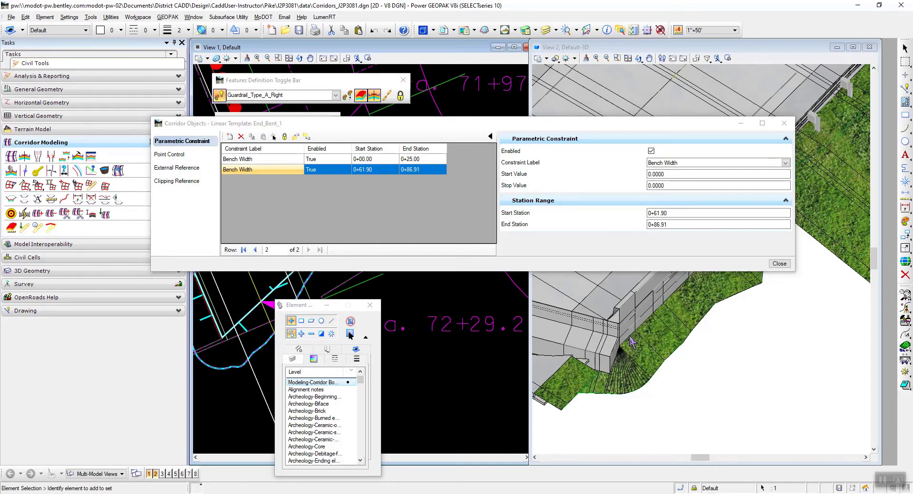
# - Close the corridor objects and examine the side leg and bench corner of End_Bent_1 in the 3D view
pyautogui.click(779, 263)
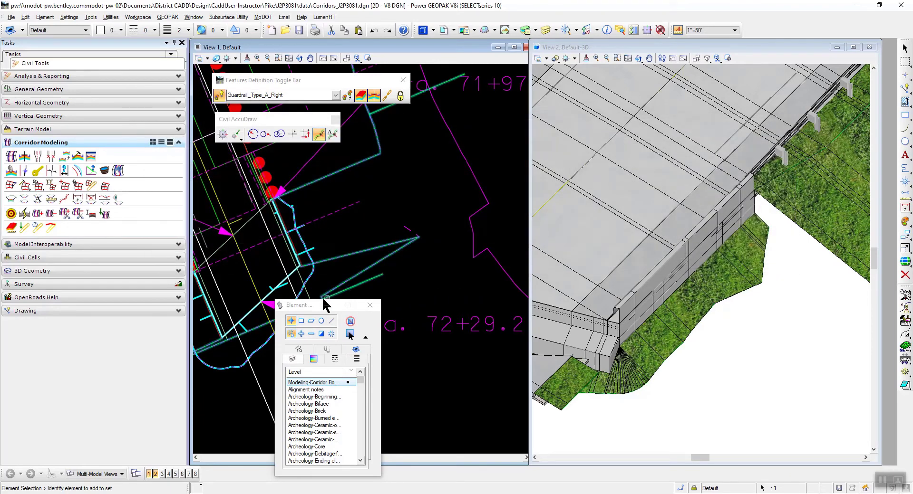
pyautogui.moveTo(298, 305); pyautogui.dragTo(783, 279)
pyautogui.scroll(-3, 409, 283)
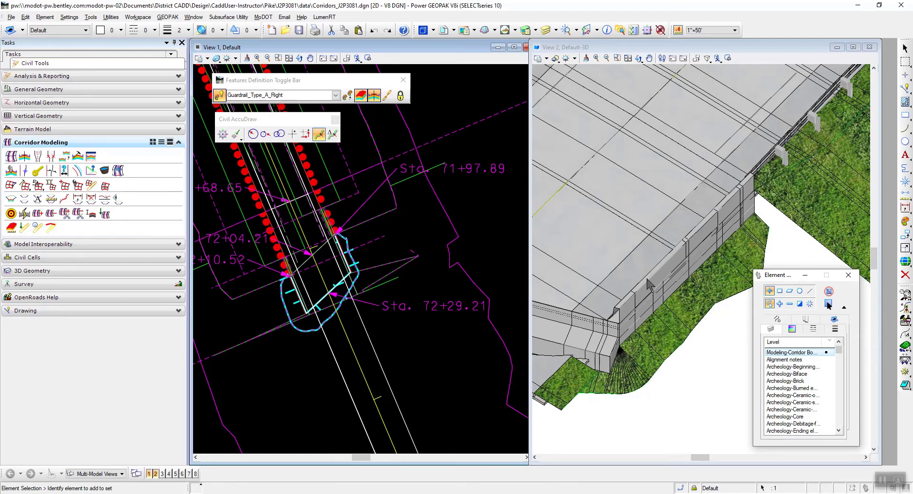
pyautogui.click(639, 58)
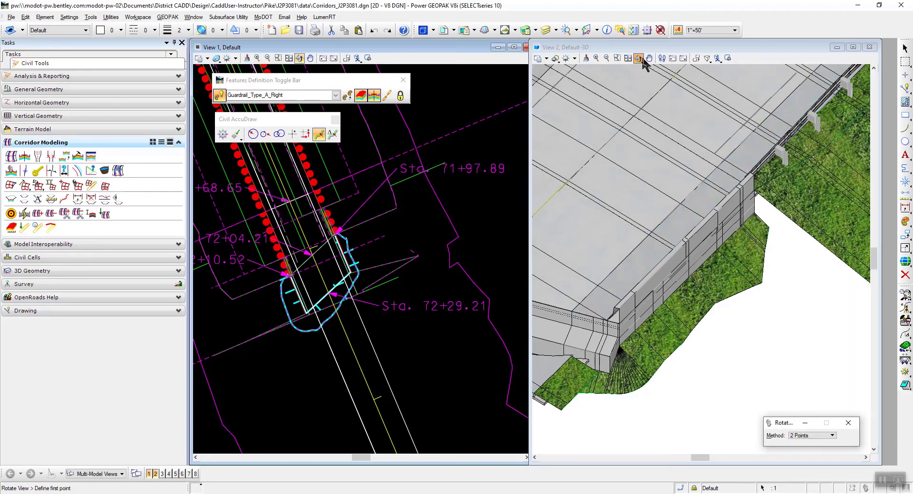
pyautogui.click(684, 59)
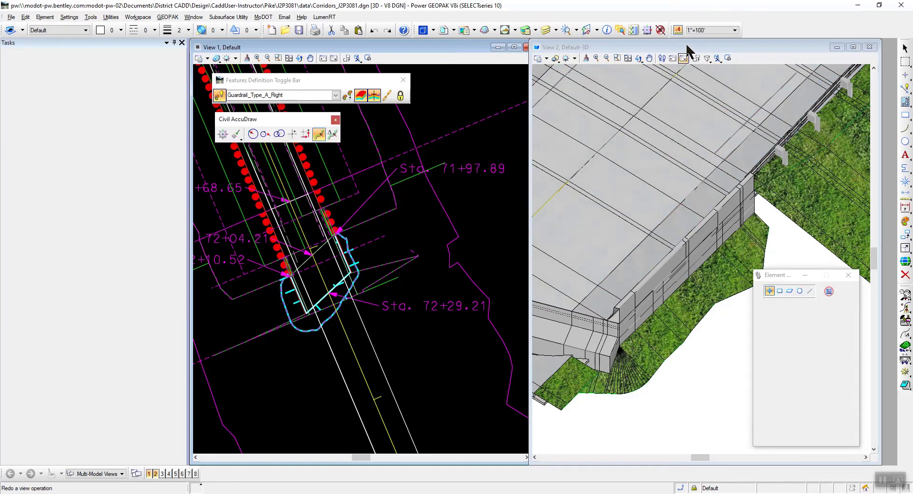
pyautogui.click(638, 58)
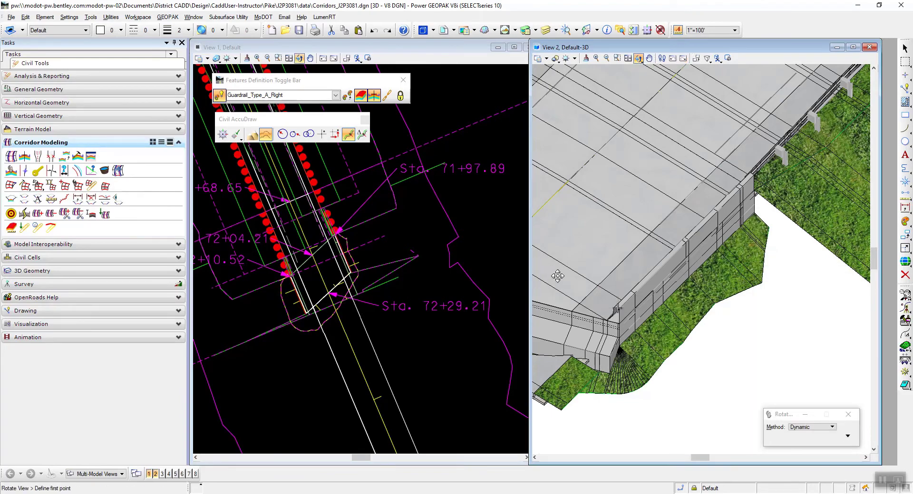
pyautogui.moveTo(558, 277); pyautogui.dragTo(721, 248)
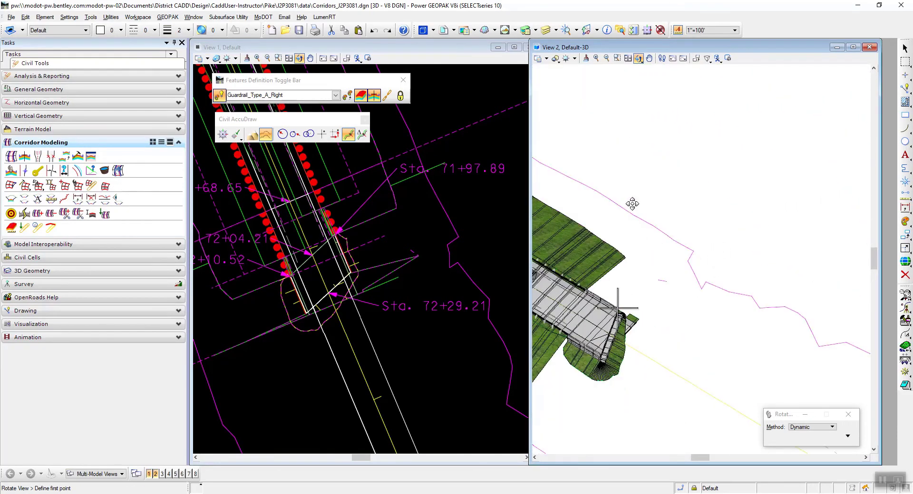
pyautogui.click(649, 58)
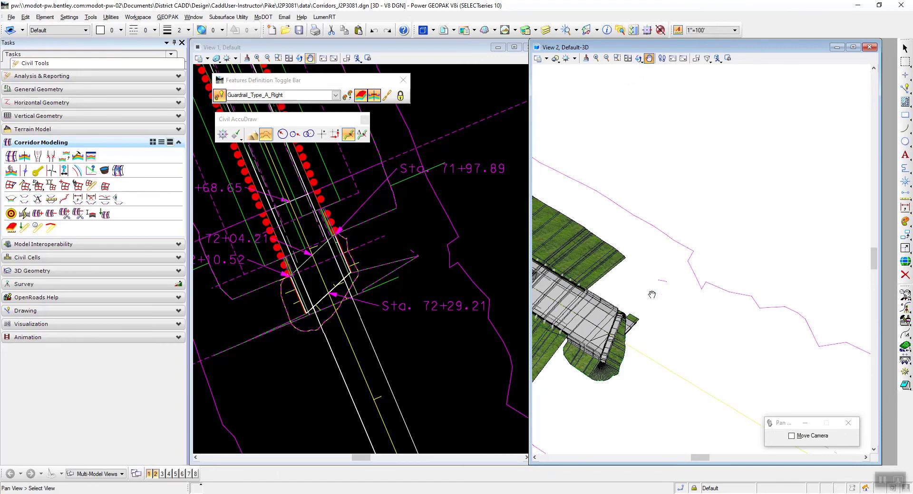
pyautogui.moveTo(651, 295); pyautogui.dragTo(696, 163)
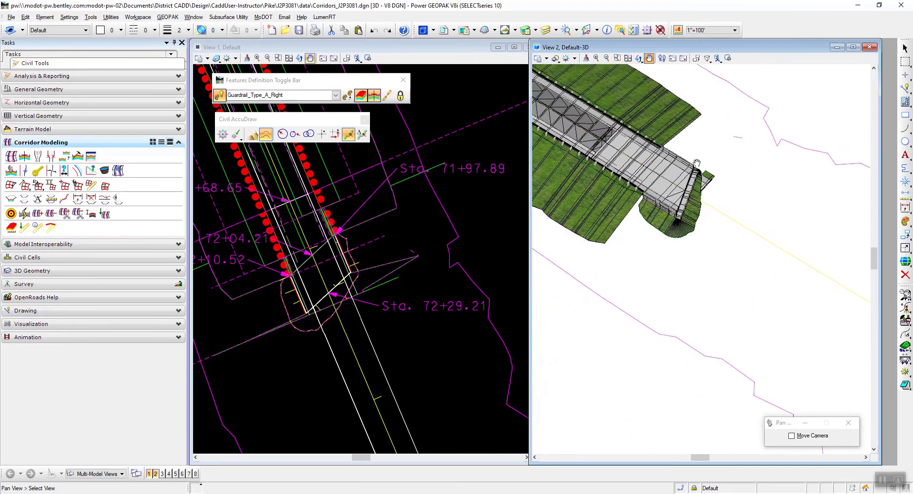
pyautogui.click(638, 58)
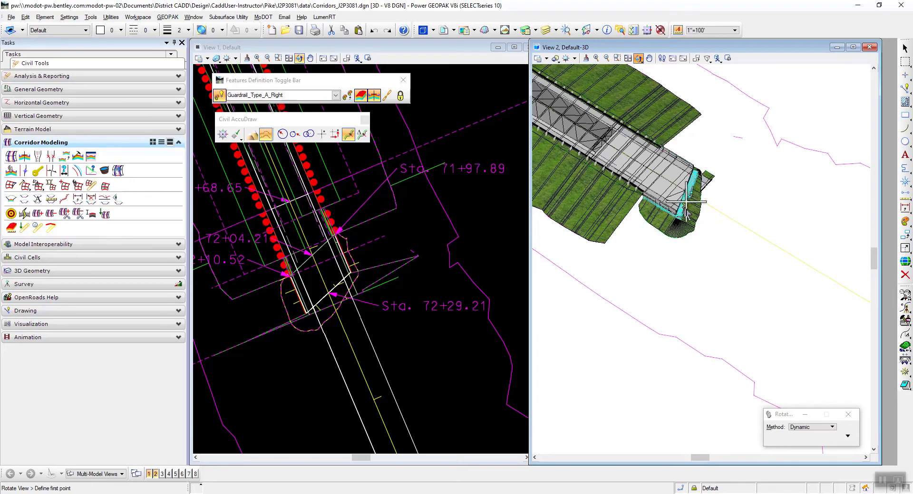
pyautogui.scroll(5, 675, 217)
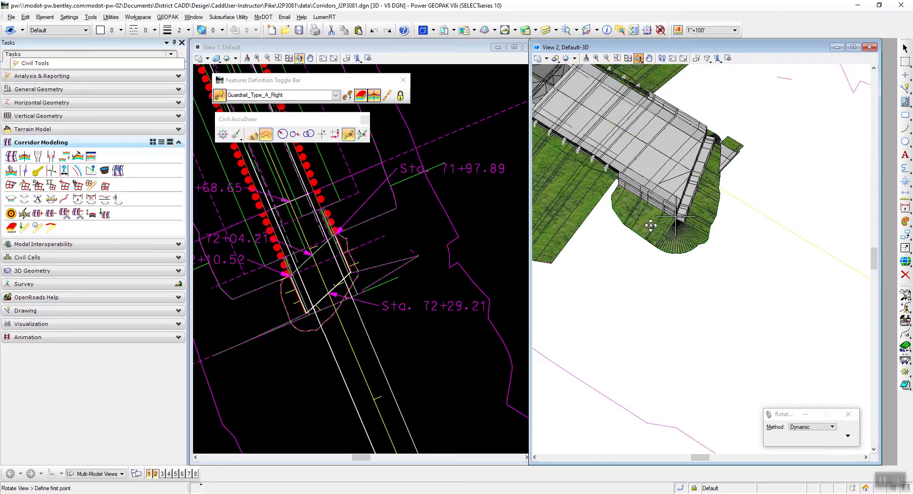
pyautogui.moveTo(639, 217); pyautogui.dragTo(589, 165)
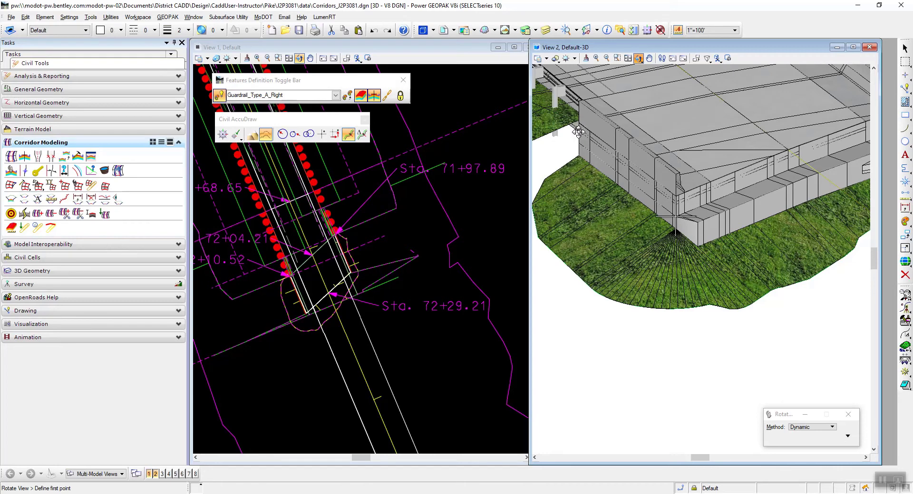
pyautogui.rightClick(614, 204)
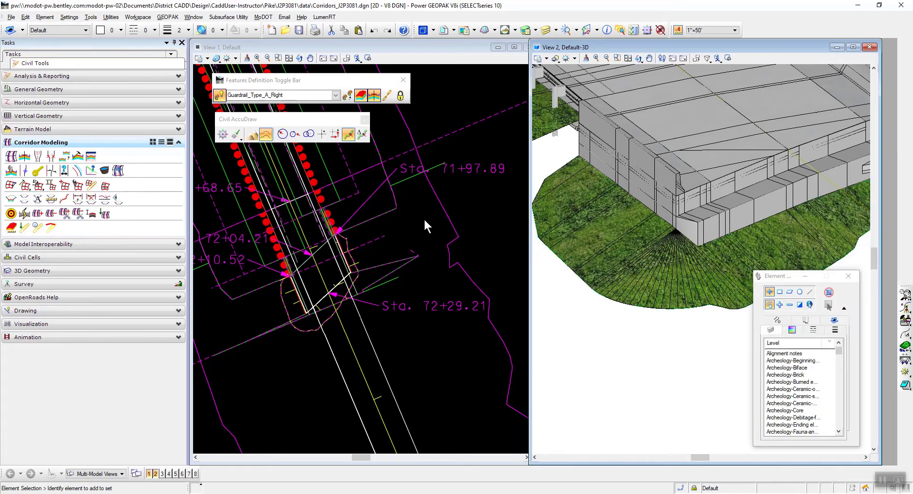
# - Start a parametric constraint on the End_Bent_1 linear template with the start station unlocked, running from 0+00.00 to 0+25.00
pyautogui.click(424, 218)
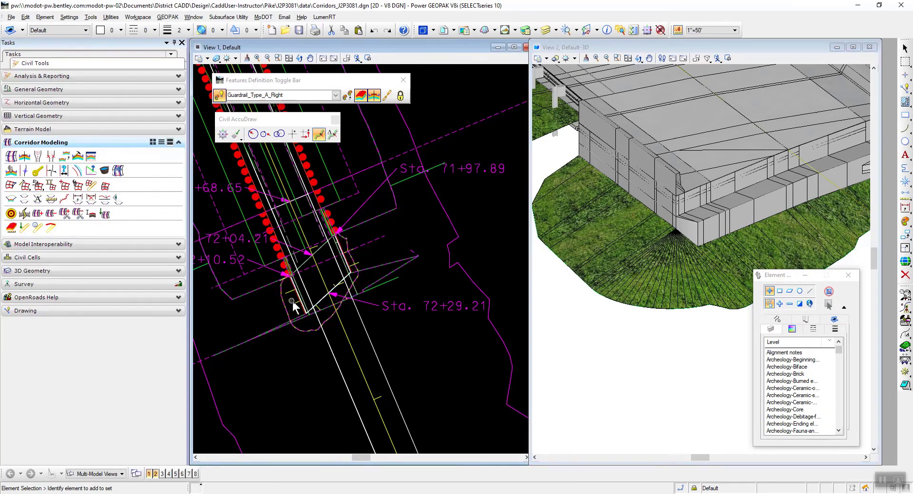
pyautogui.scroll(5, 295, 305)
pyautogui.click(282, 276)
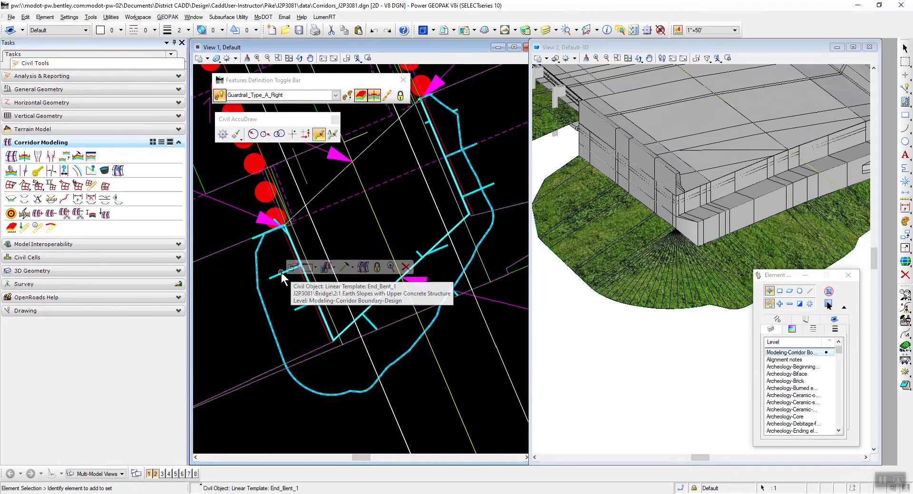
pyautogui.moveTo(283, 276)
pyautogui.click(350, 268)
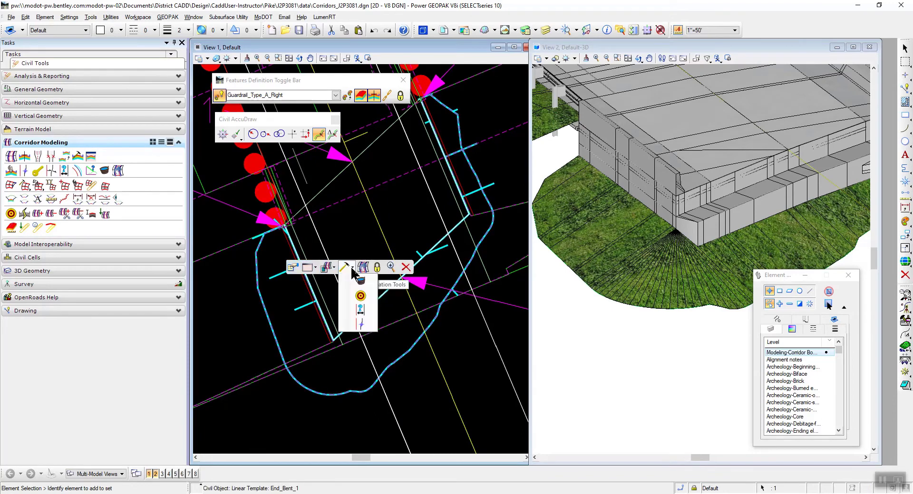
pyautogui.click(360, 310)
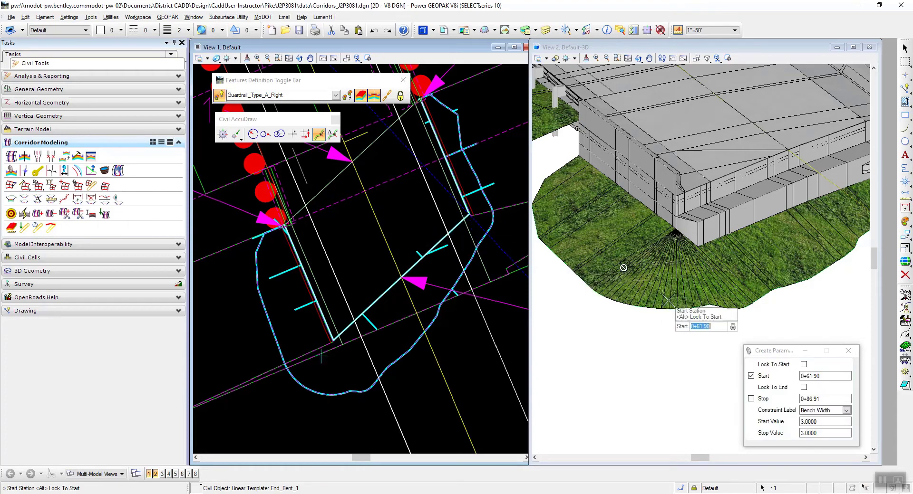
pyautogui.moveTo(768, 355); pyautogui.dragTo(604, 231)
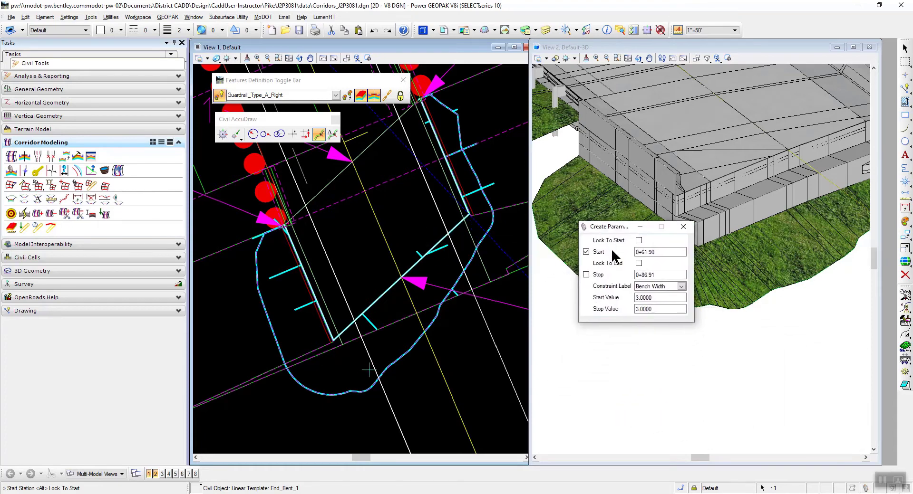
pyautogui.click(591, 253)
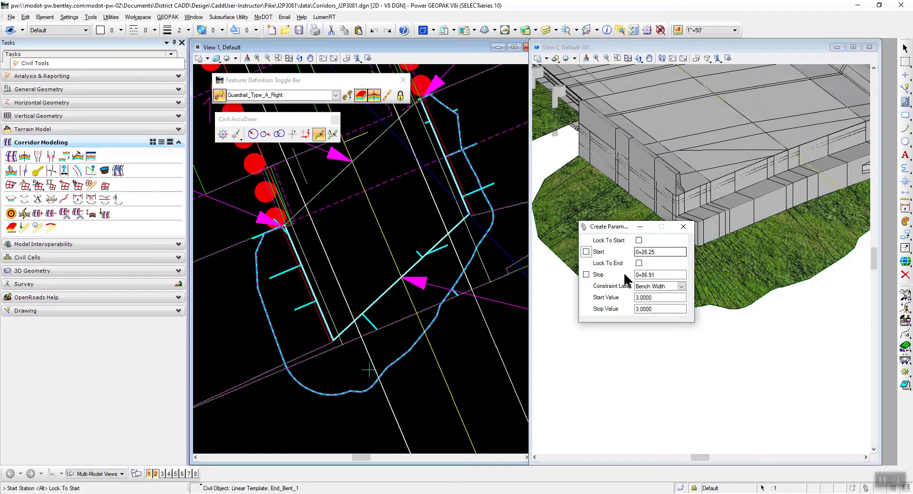
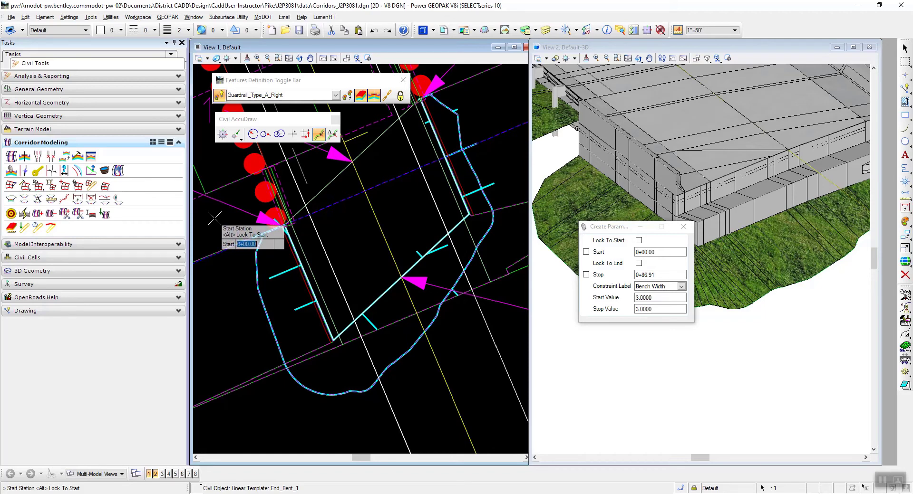
pyautogui.click(215, 218)
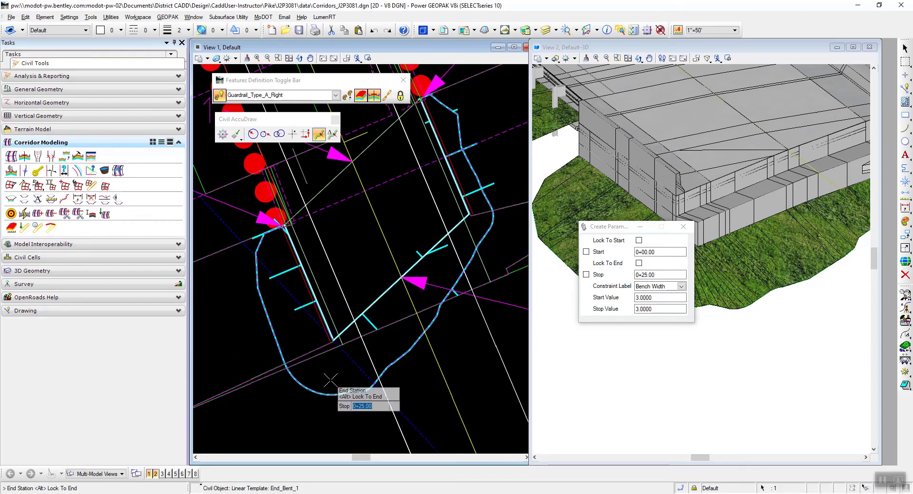
pyautogui.click(330, 380)
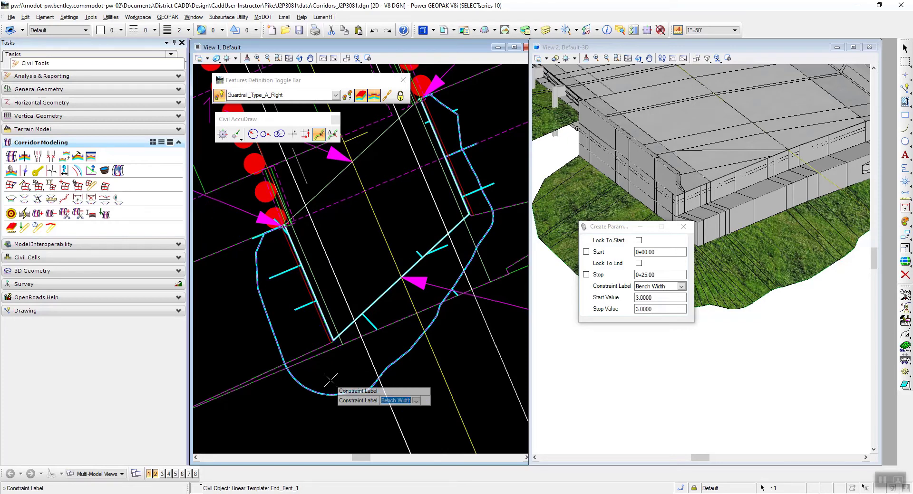
# - Apply the constraint as Wall Depth with start value 0 and stop value -4
pyautogui.click(681, 286)
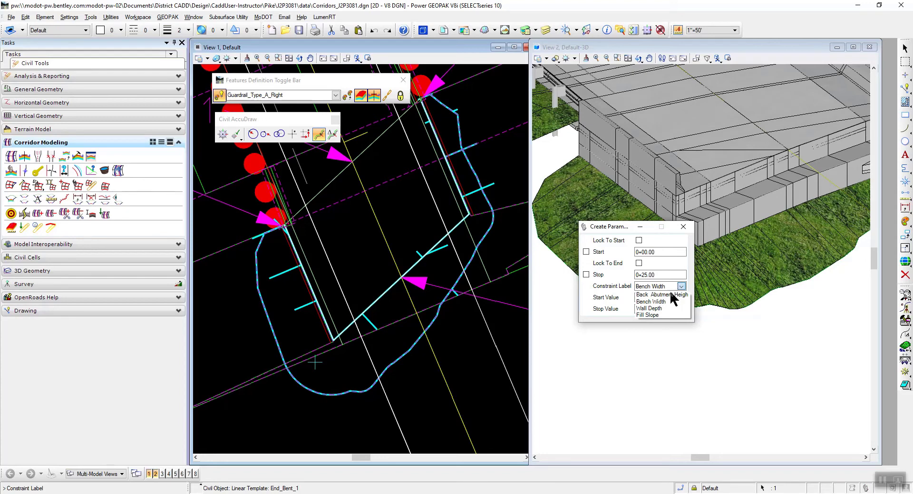
pyautogui.click(653, 308)
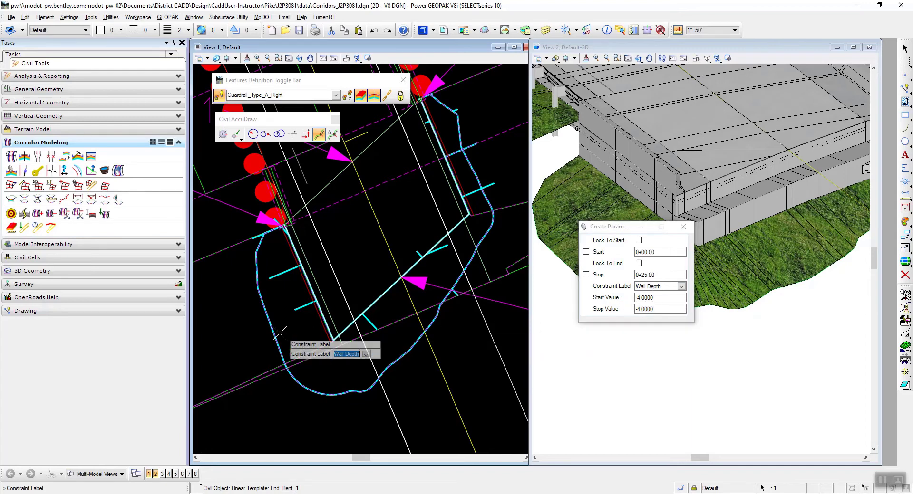
pyautogui.click(225, 311)
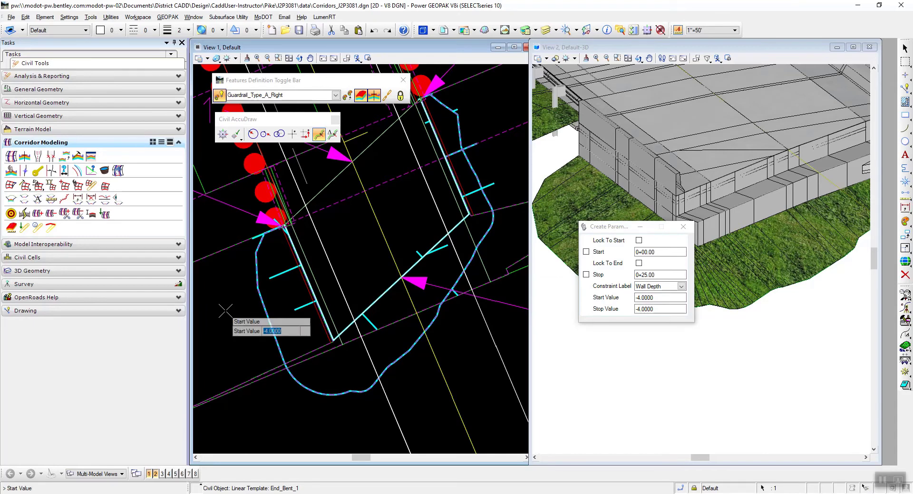
pyautogui.write('0')
pyautogui.press('Return')
pyautogui.click(226, 311)
pyautogui.click(226, 312)
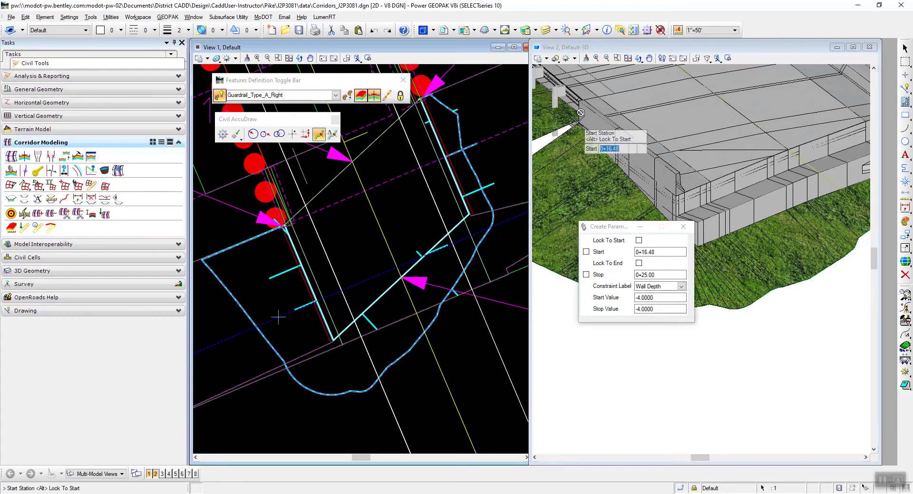
# - Examine the wall and slopes on both legs of End_Bent_1 in the 3D view, and end the constraint command
pyautogui.moveTo(608, 227); pyautogui.dragTo(593, 327)
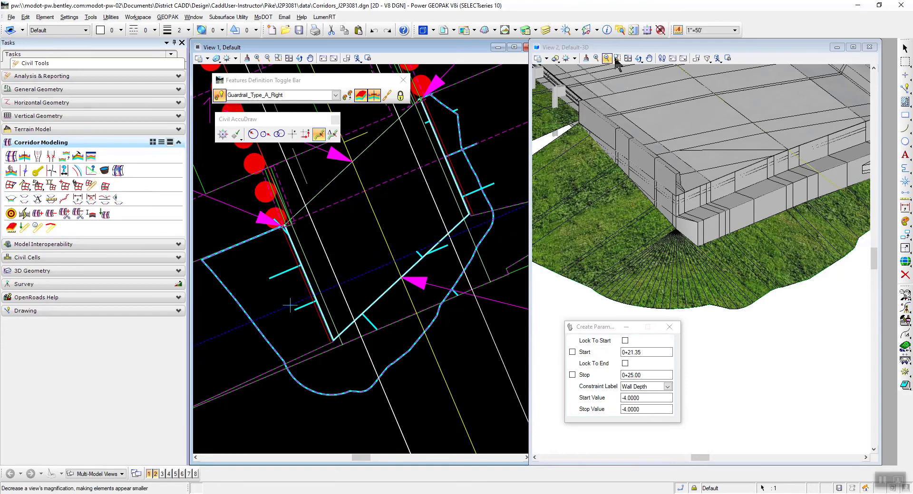
pyautogui.click(638, 59)
pyautogui.scroll(-3, 590, 266)
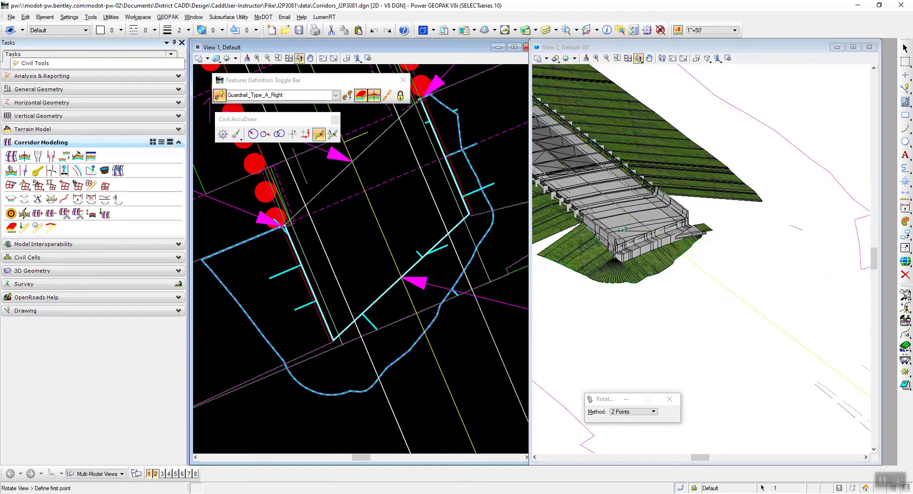
pyautogui.scroll(2, 654, 219)
pyautogui.click(643, 49)
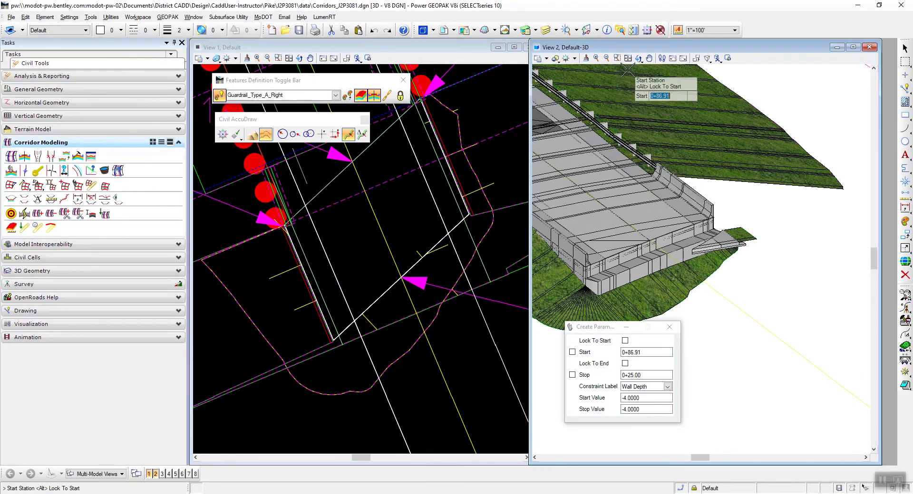
pyautogui.click(639, 59)
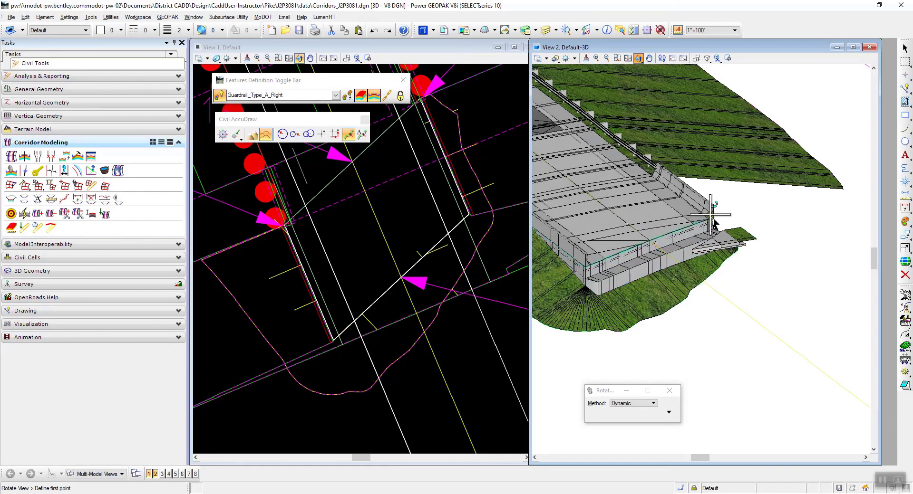
pyautogui.moveTo(810, 271); pyautogui.dragTo(636, 288)
pyautogui.rightClick(701, 292)
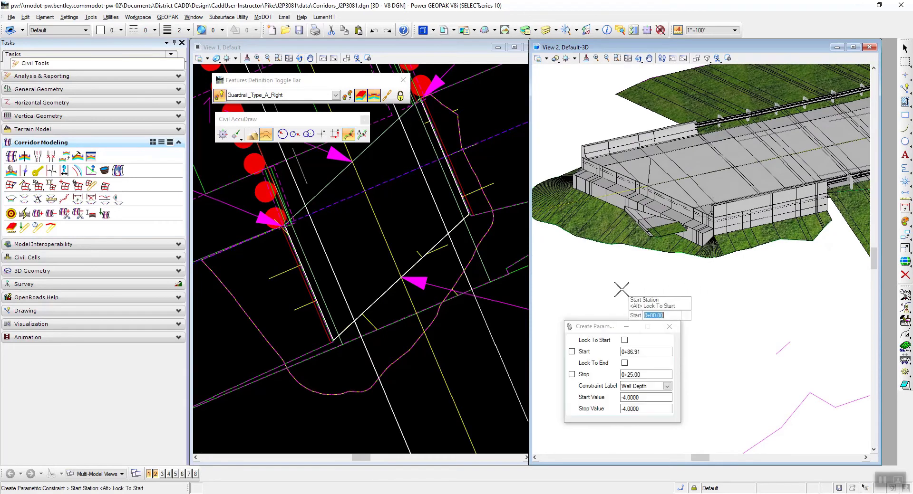
pyautogui.press('Escape')
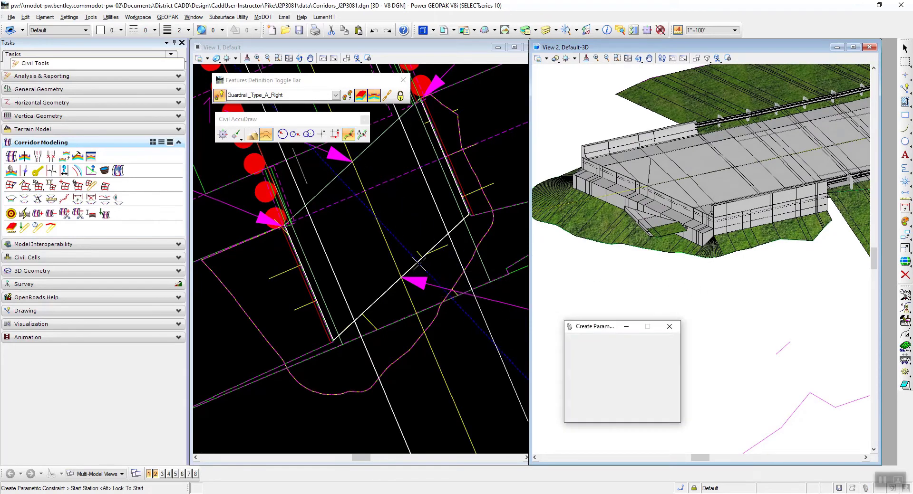
# - Start a parametric constraint on the End_Bent_1 linear template with start station 0+61.90
pyautogui.click(281, 269)
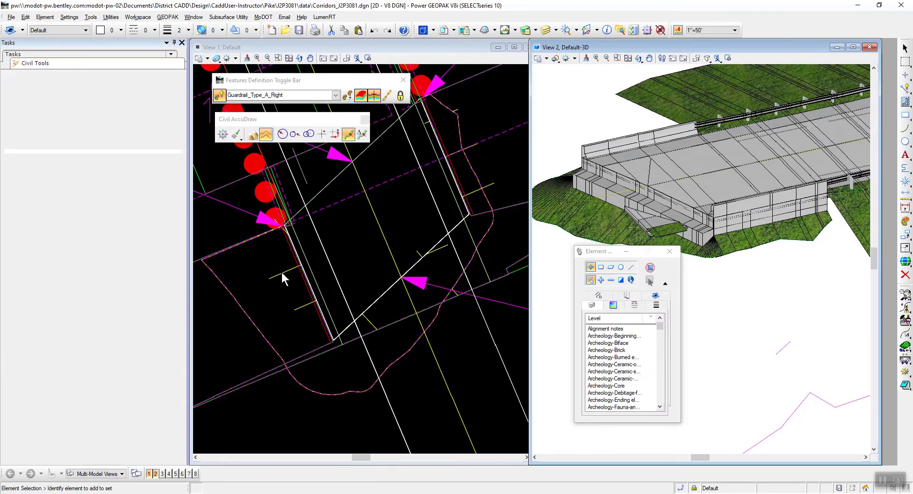
pyautogui.moveTo(280, 275)
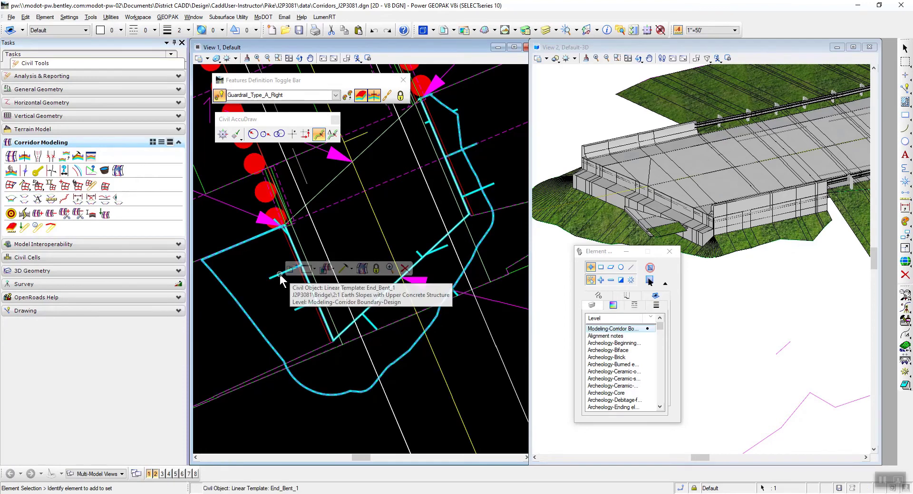
pyautogui.click(354, 271)
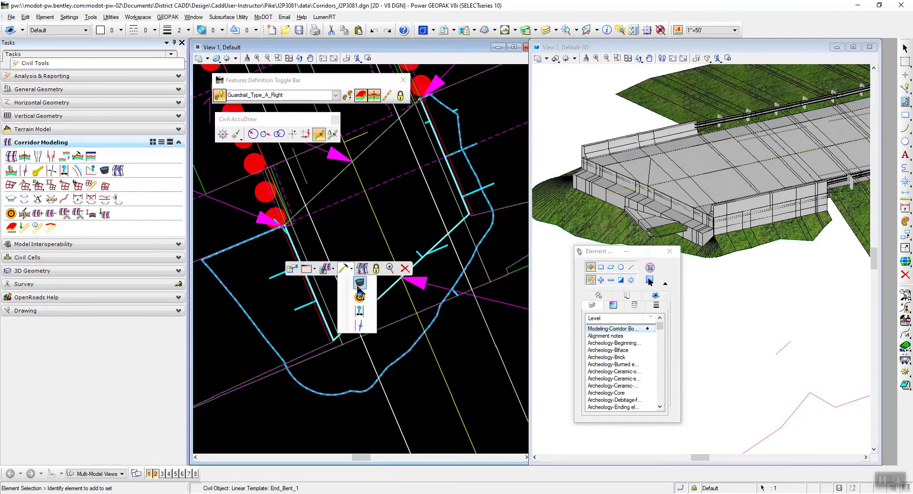
pyautogui.click(360, 325)
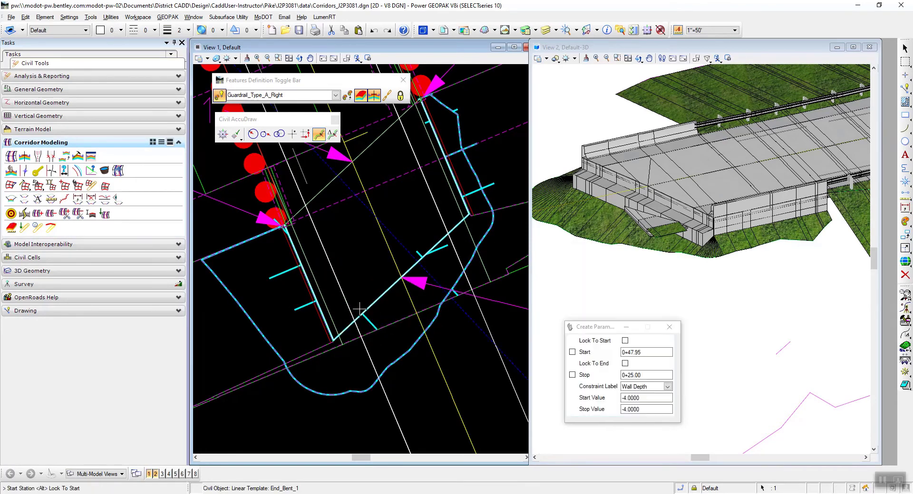
pyautogui.moveTo(588, 332); pyautogui.dragTo(271, 292)
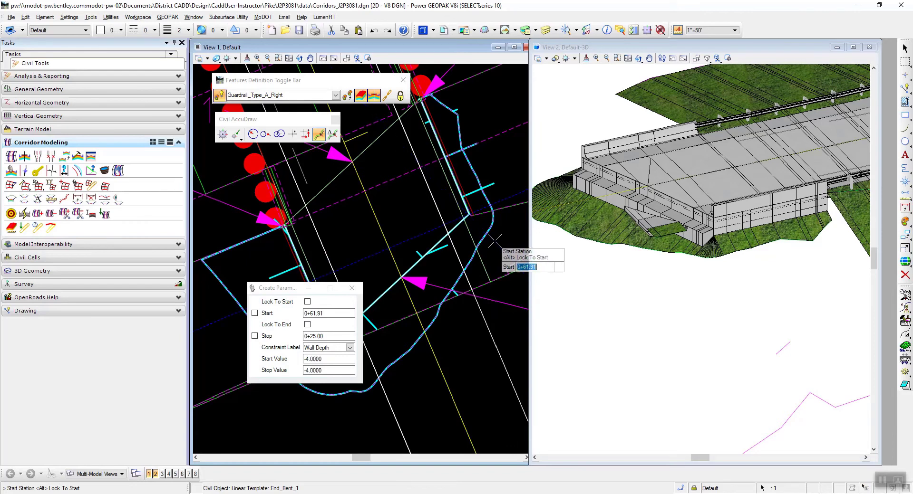
pyautogui.write('0')
pyautogui.press('Return')
pyautogui.click(494, 241)
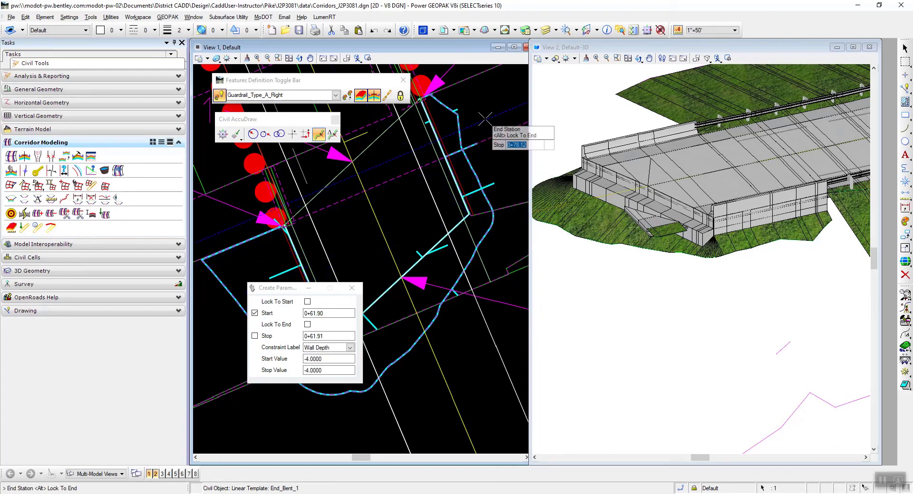
# - End the constraint at station 0+86.91 and apply it as Wall Depth with start value -4 and stop value 0
pyautogui.scroll(-1, 400, 218)
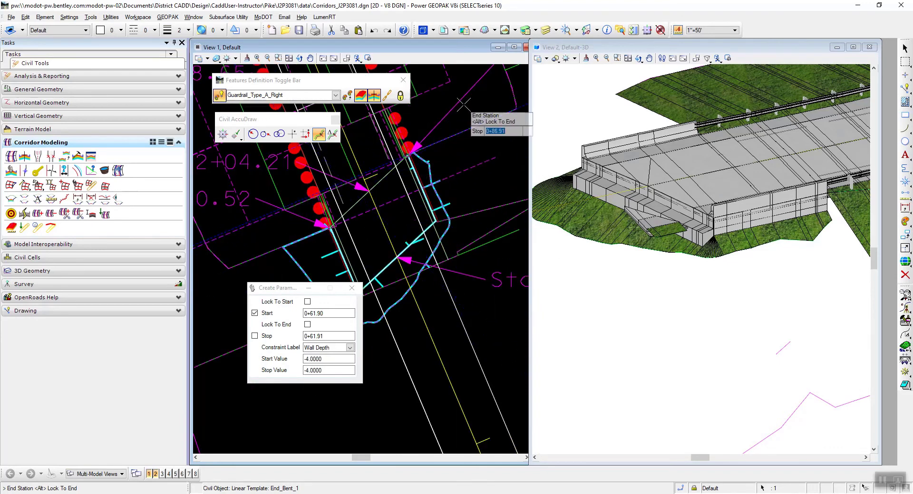
pyautogui.click(437, 106)
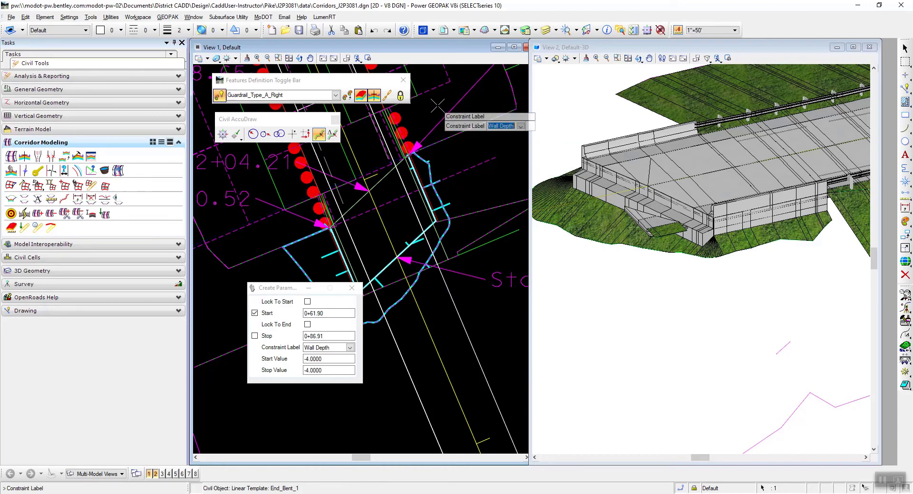
pyautogui.click(437, 106)
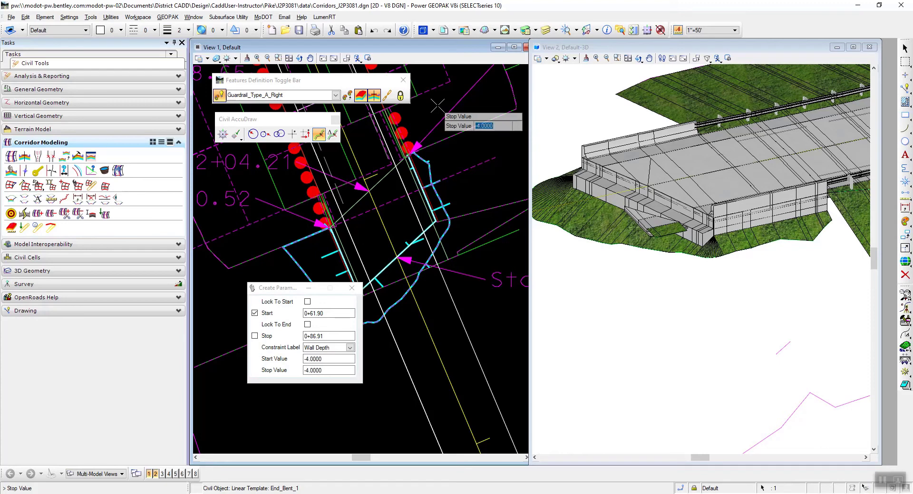
pyautogui.write('0')
pyautogui.press('Return')
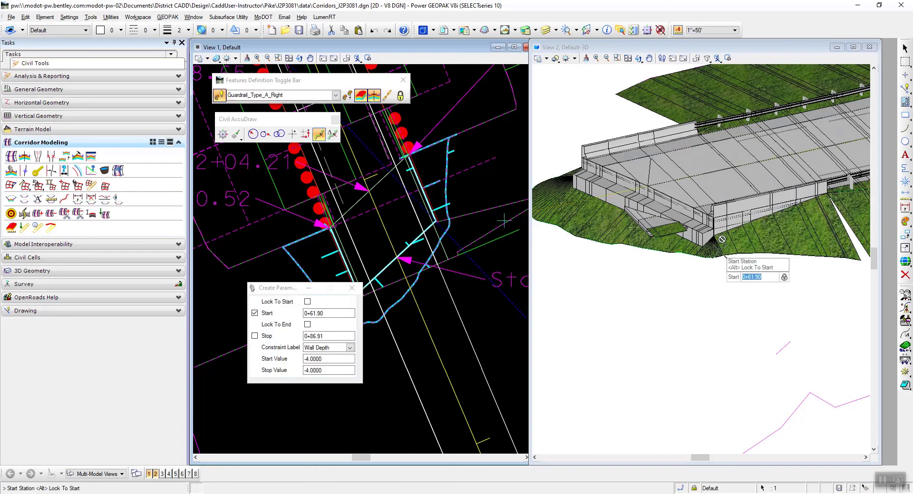
# - Examine the side wall and earth slope of End_Bent_1 in the 3D view, and end the constraint command
pyautogui.scroll(1, 720, 234)
pyautogui.scroll(-1, 687, 226)
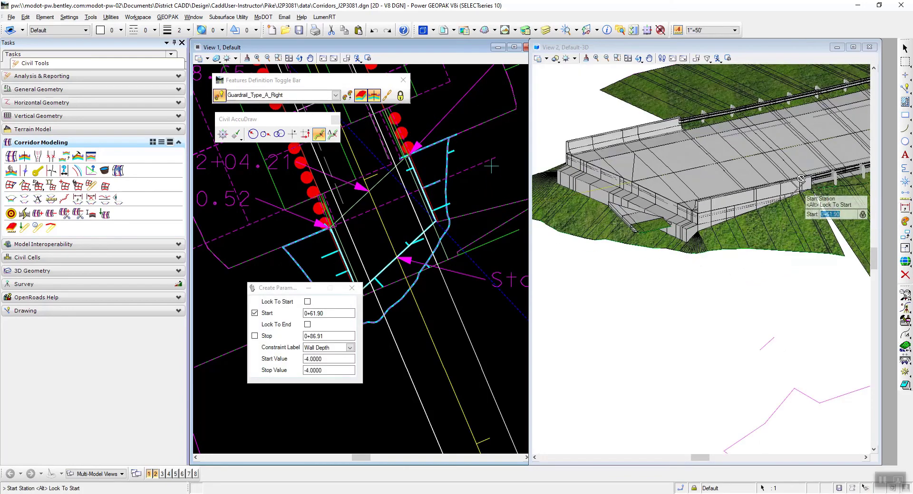
pyautogui.scroll(1, 696, 210)
pyautogui.scroll(-1, 695, 210)
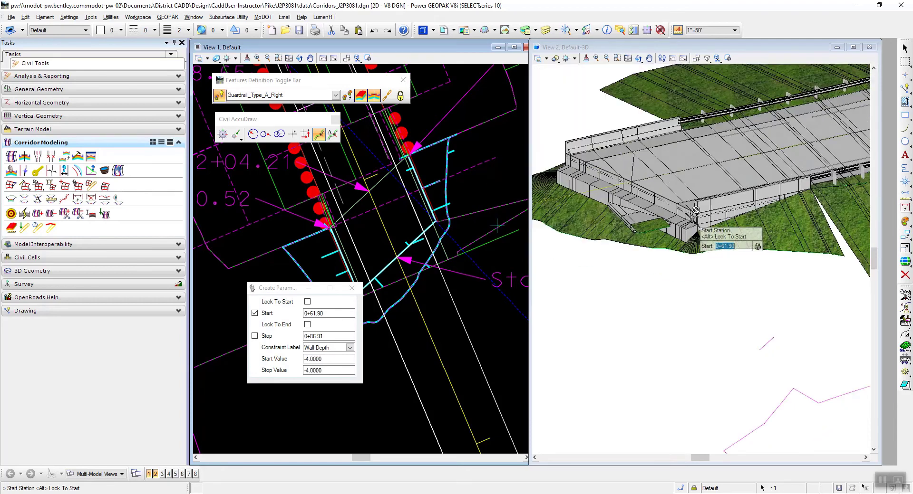
pyautogui.scroll(-1, 722, 214)
pyautogui.scroll(2, 756, 199)
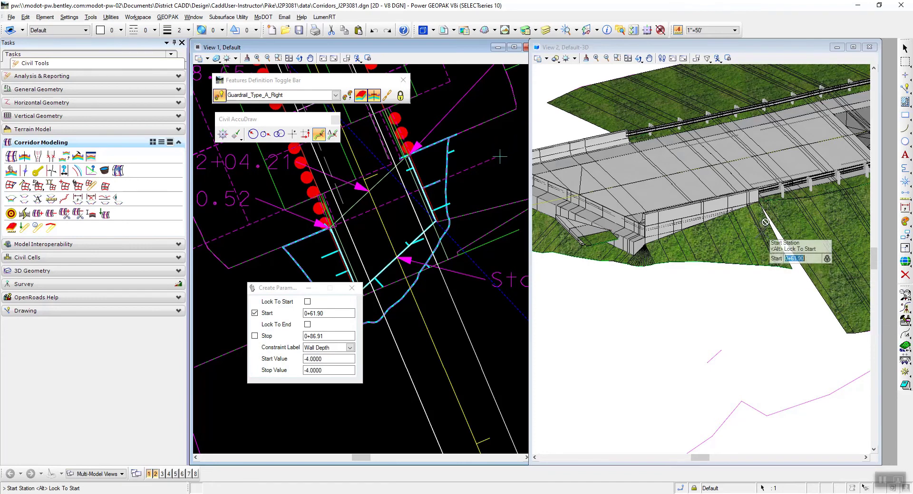
pyautogui.rightClick(709, 304)
# - Rotate the 3D model to the opposite side of End_Bent_1 and examine where its fill slope meets the Route14 corridor slope
pyautogui.click(617, 59)
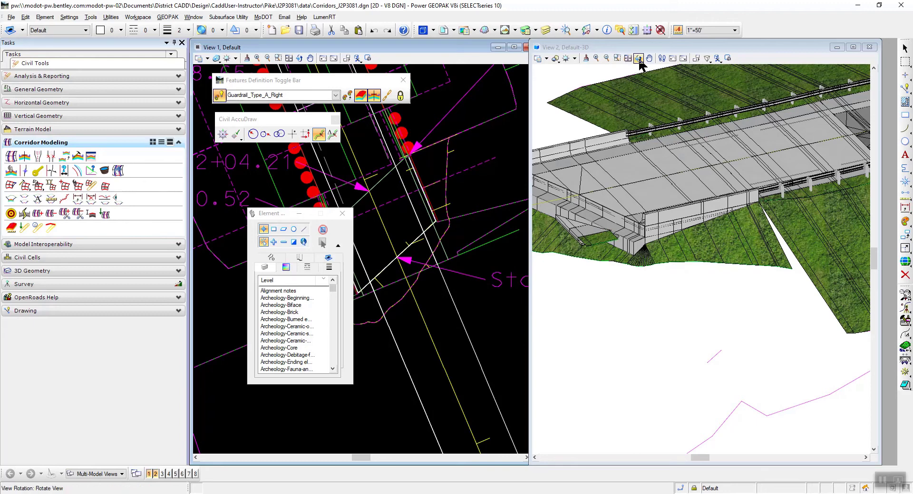
pyautogui.click(639, 59)
pyautogui.click(646, 45)
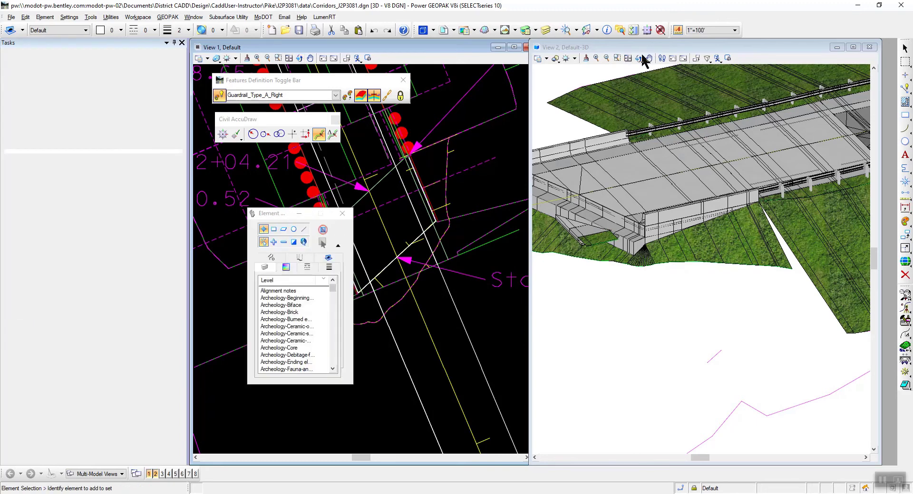
pyautogui.click(638, 59)
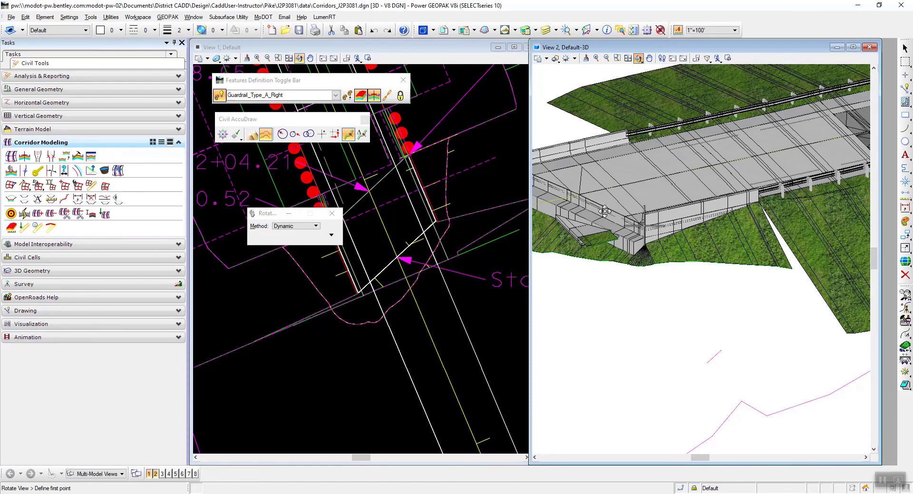
pyautogui.moveTo(586, 196); pyautogui.dragTo(721, 235)
pyautogui.moveTo(670, 253)
pyautogui.mouseDown()
pyautogui.moveTo(649, 241)
pyautogui.moveTo(664, 253)
pyautogui.mouseUp()
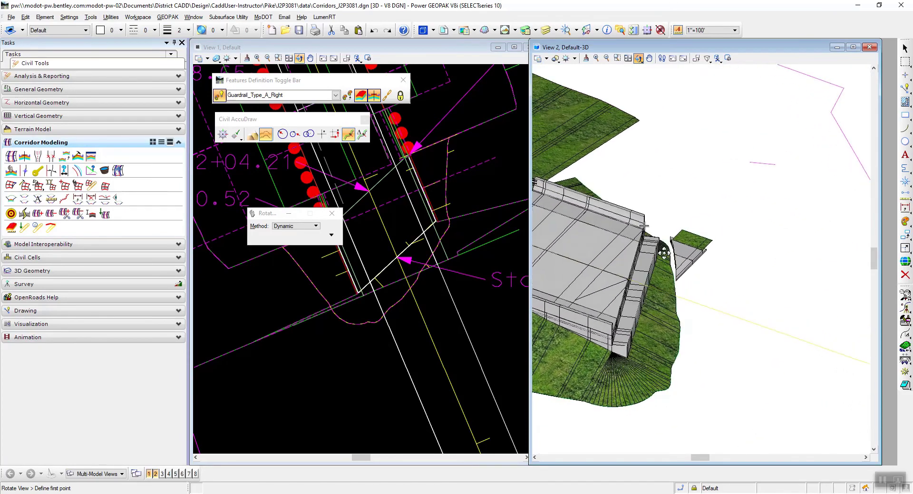
pyautogui.click(649, 58)
pyautogui.moveTo(603, 257); pyautogui.dragTo(740, 170)
pyautogui.moveTo(636, 245); pyautogui.dragTo(657, 222)
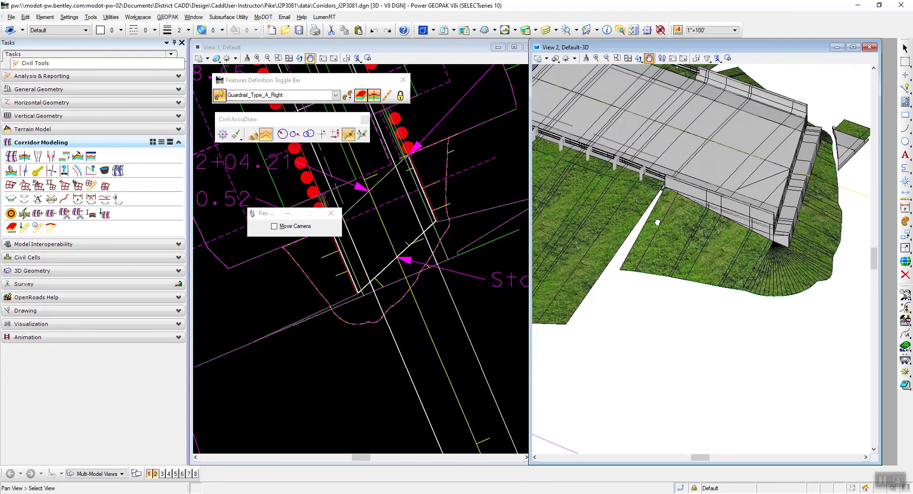
pyautogui.rightClick(639, 277)
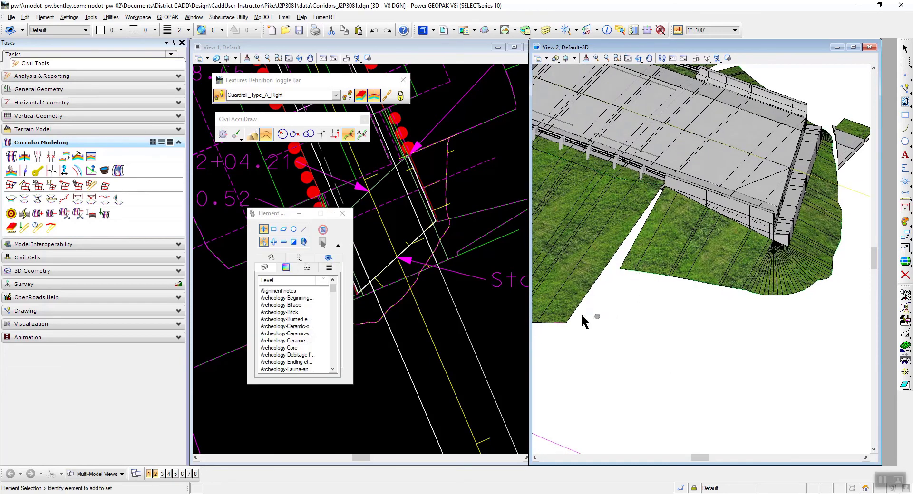
# - Start another parametric constraint on End_Bent_1 with the start station unlocked, running from 0+00.00 to 0+25.00
pyautogui.moveTo(281, 217); pyautogui.dragTo(426, 265)
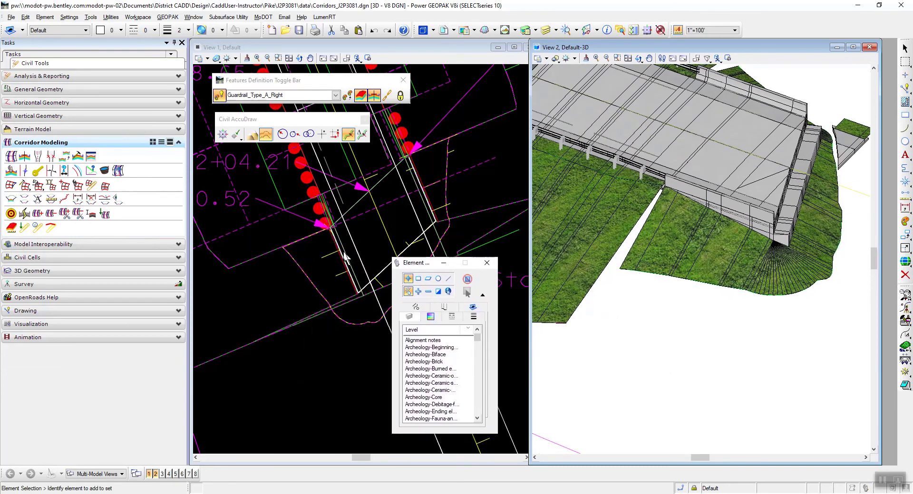
pyautogui.click(324, 255)
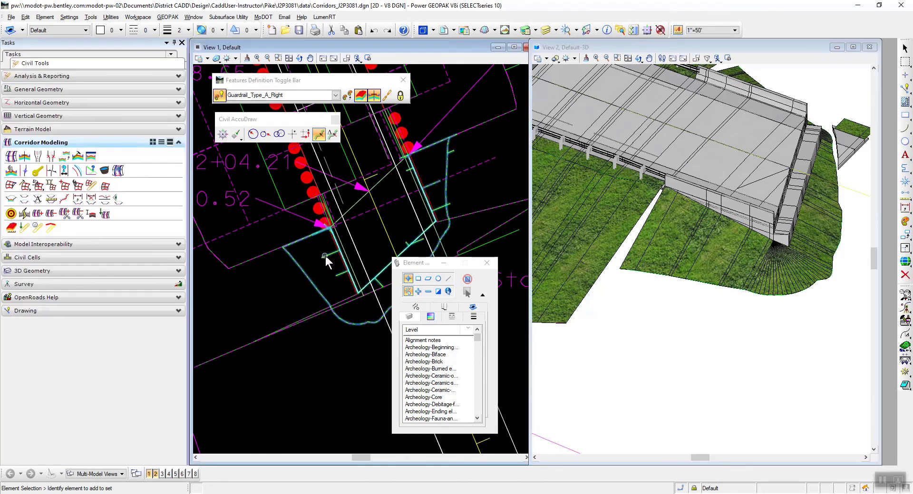
pyautogui.moveTo(326, 255)
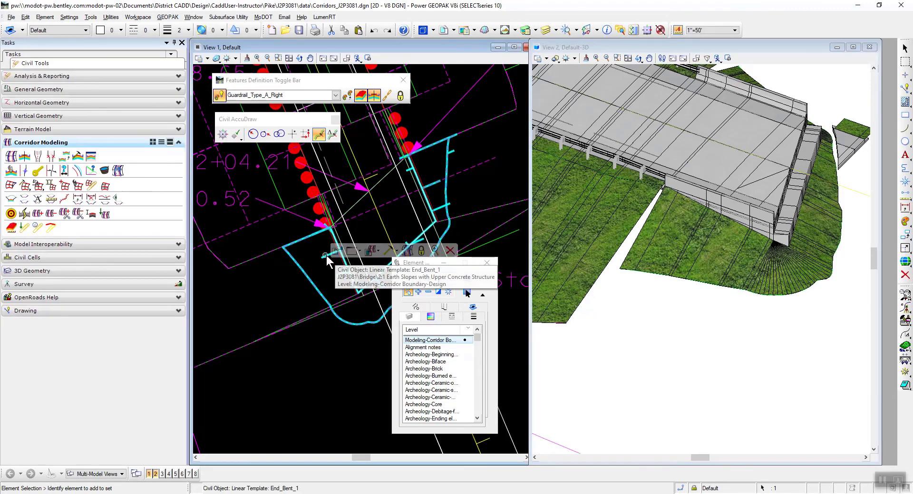
pyautogui.click(395, 248)
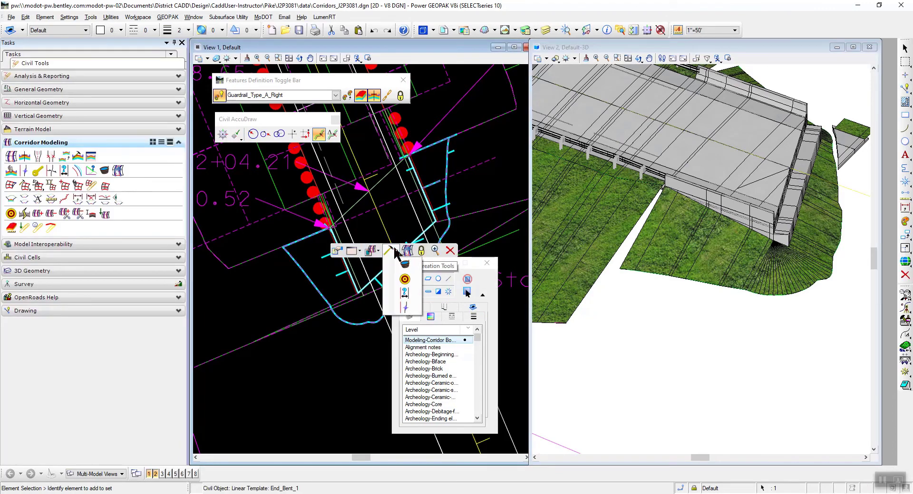
pyautogui.click(405, 296)
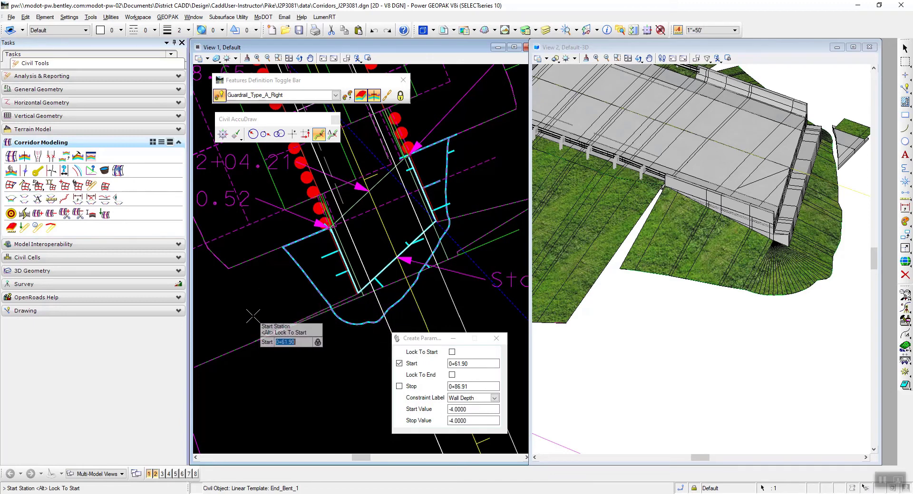
pyautogui.press('End')
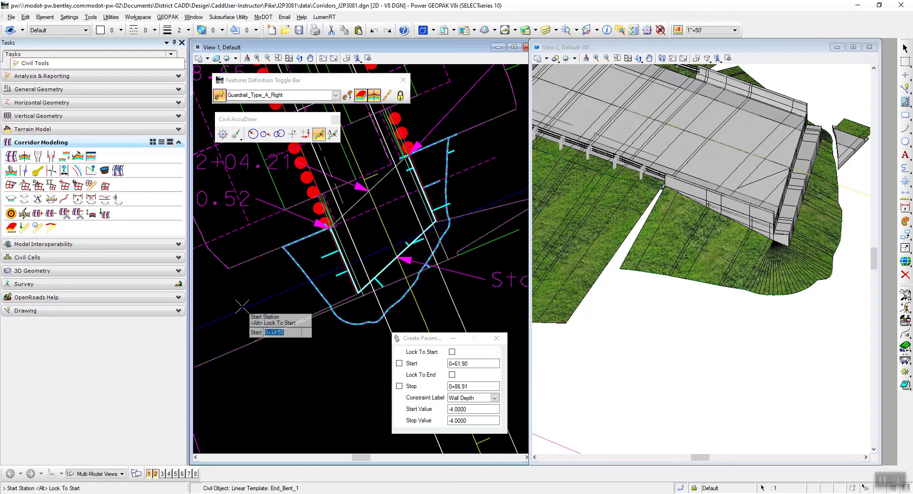
pyautogui.click(234, 246)
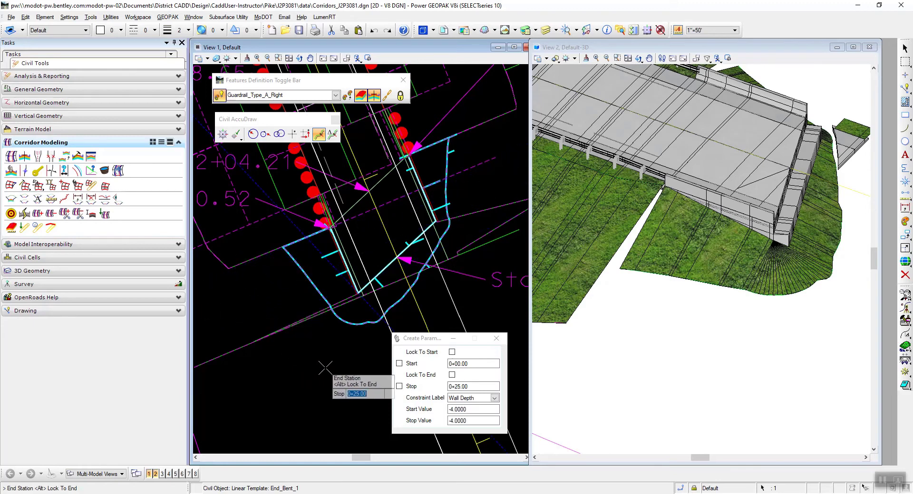
pyautogui.click(325, 368)
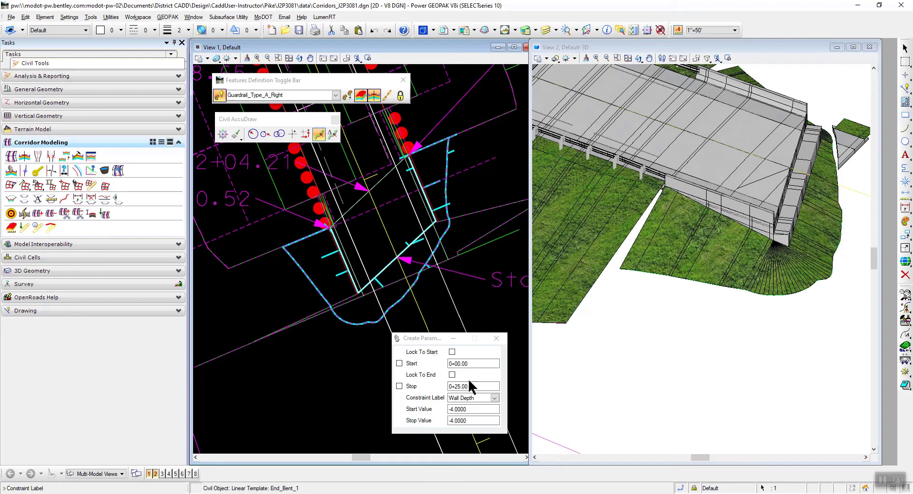
# - Apply the constraint as Fill Slope with start value -25% and stop value -50%
pyautogui.click(494, 398)
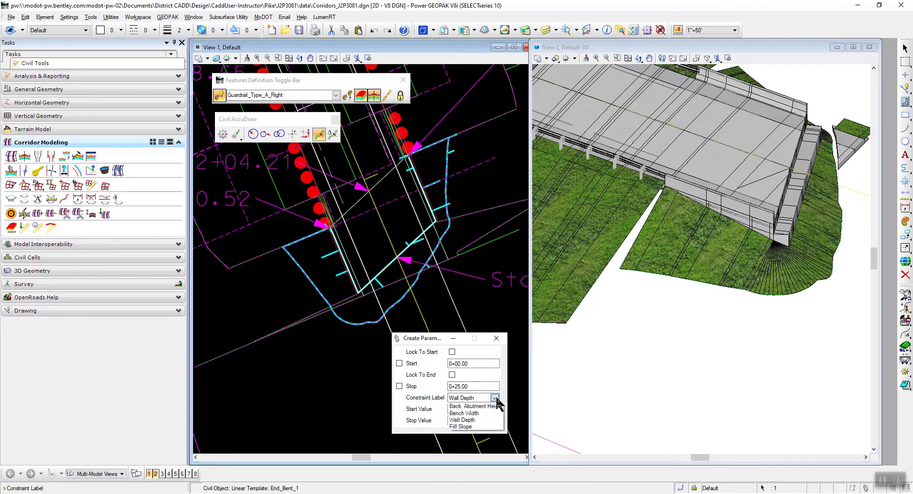
pyautogui.click(461, 426)
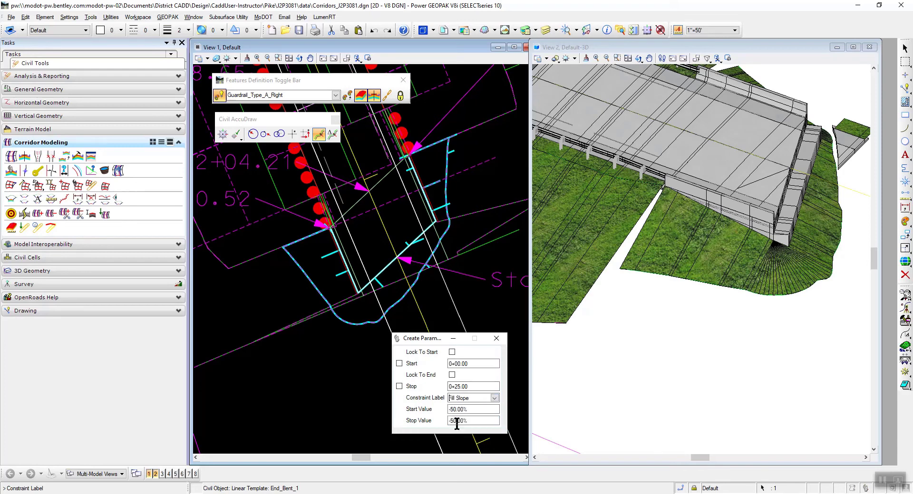
pyautogui.click(216, 301)
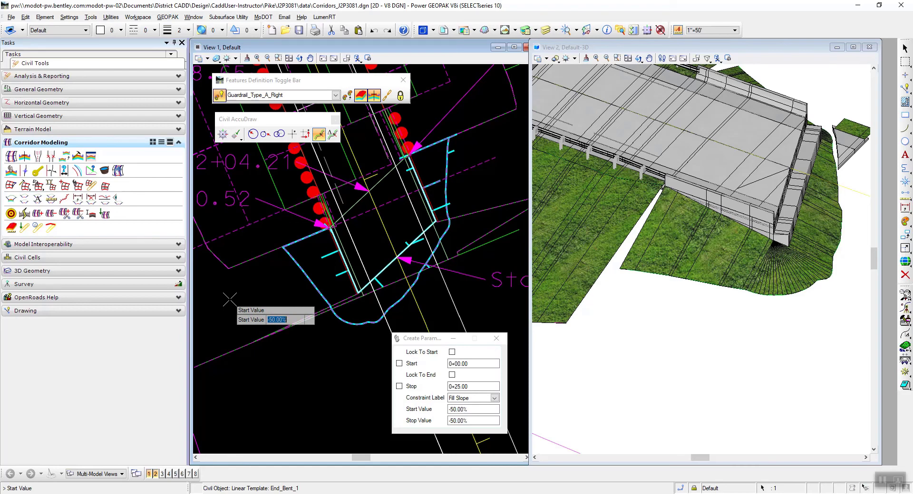
pyautogui.write('-25')
pyautogui.press('Return')
pyautogui.click(230, 299)
pyautogui.click(229, 300)
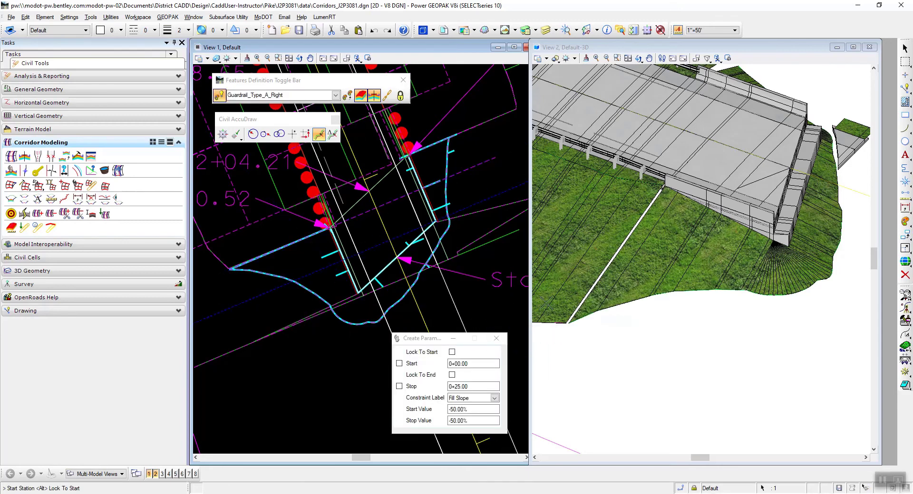
# - Rotate the 3D model to examine the seam between the End_Bent_1 fill slope and the corridor slope
pyautogui.click(639, 58)
pyautogui.click(637, 60)
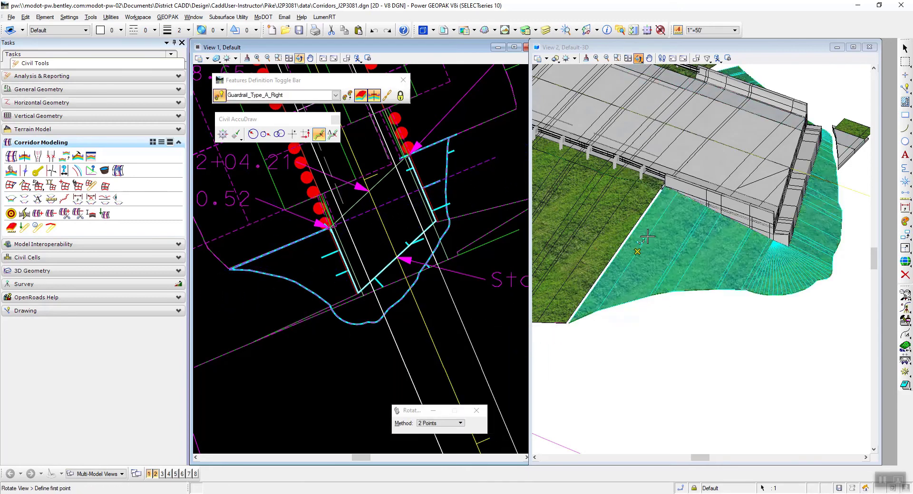
pyautogui.click(681, 46)
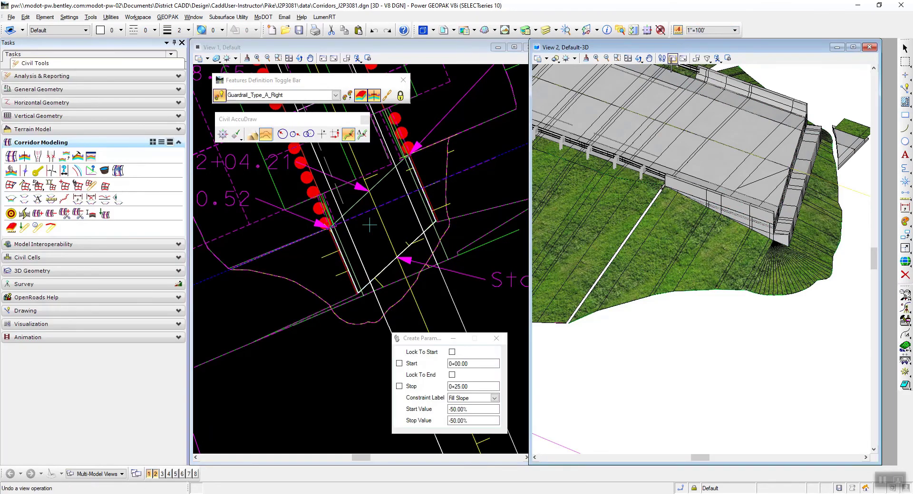
pyautogui.click(638, 58)
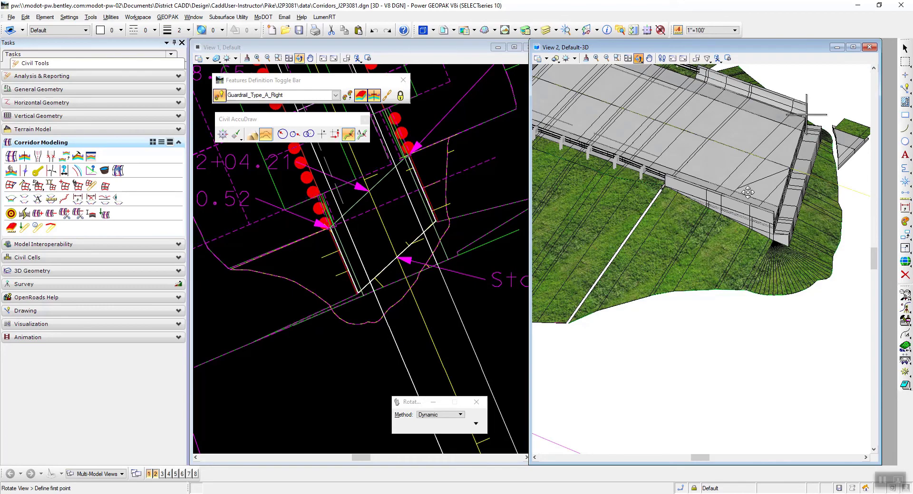
pyautogui.click(774, 213)
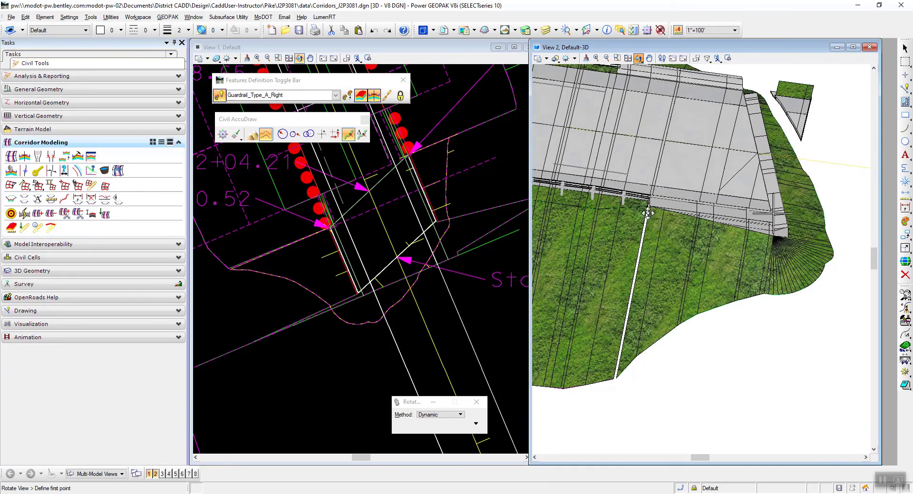
# - Rotate and pan the 3D model to the untreated side of End_Bent_1 and examine where its fill slope meets the corridor slope
pyautogui.moveTo(740, 272); pyautogui.dragTo(676, 278)
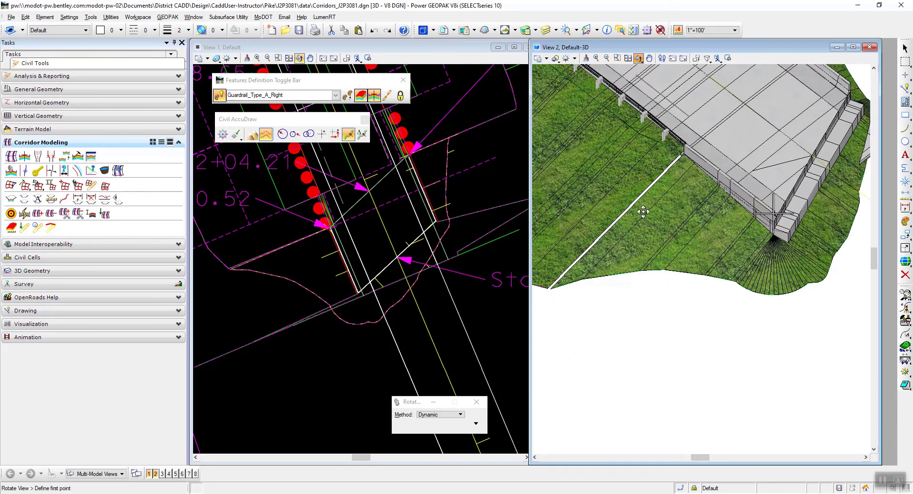
pyautogui.moveTo(723, 259); pyautogui.dragTo(598, 252)
pyautogui.scroll(3, 857, 202)
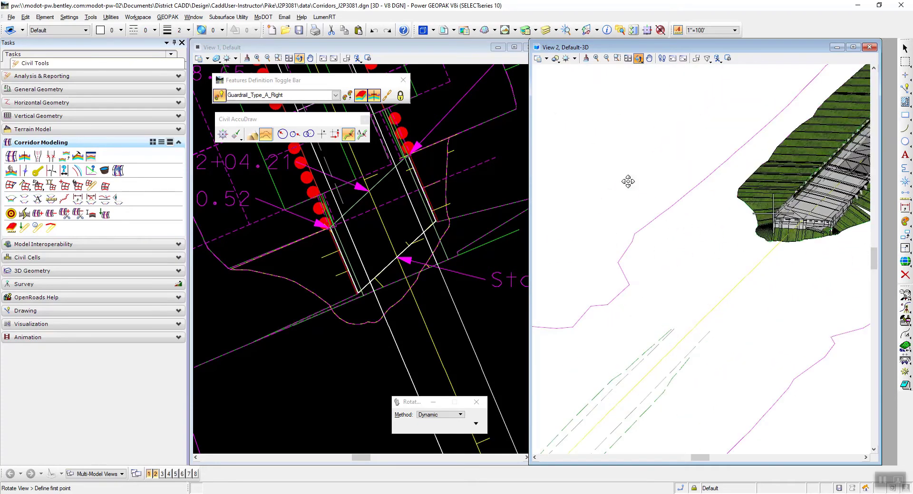
pyautogui.click(649, 58)
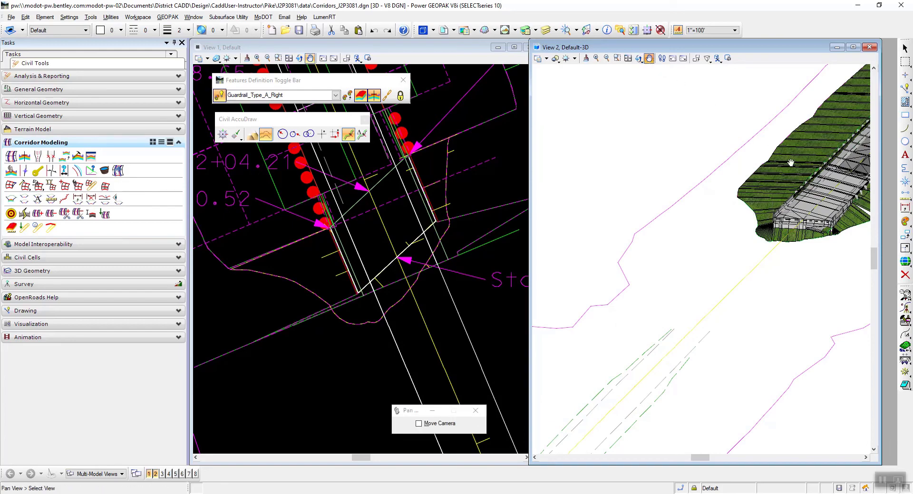
pyautogui.moveTo(786, 163); pyautogui.dragTo(617, 232)
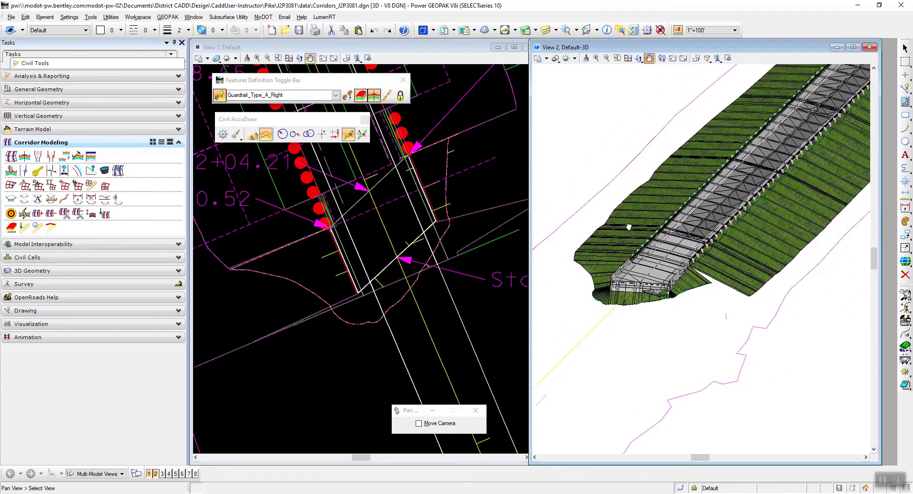
pyautogui.click(640, 60)
pyautogui.moveTo(756, 344)
pyautogui.mouseDown()
pyautogui.moveTo(703, 333)
pyautogui.moveTo(742, 342)
pyautogui.mouseUp()
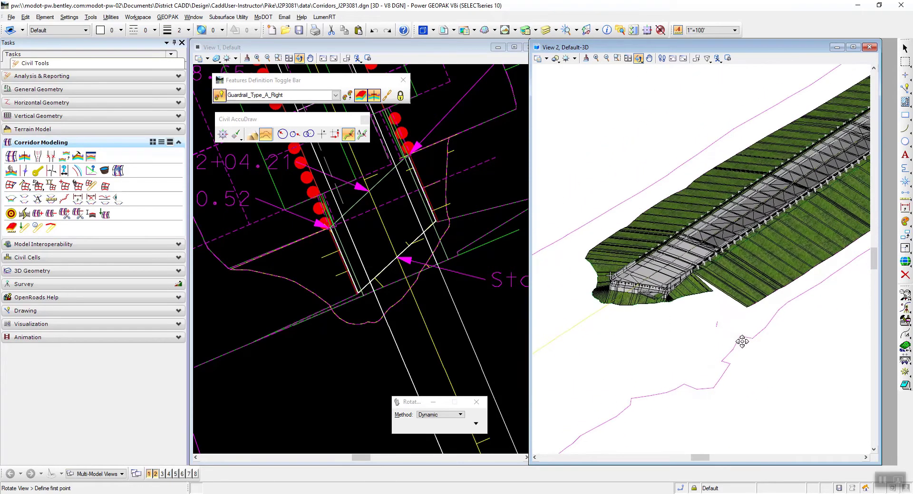
pyautogui.scroll(3, 747, 292)
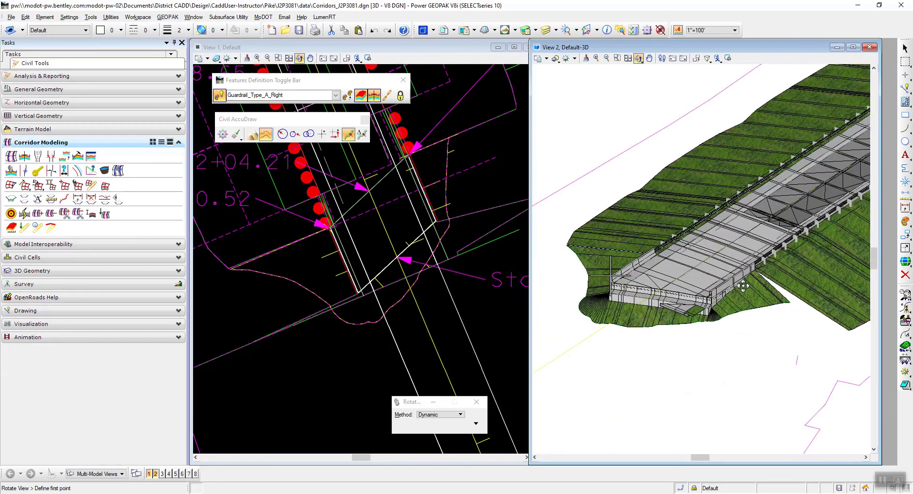
pyautogui.click(650, 58)
pyautogui.moveTo(742, 311); pyautogui.dragTo(652, 294)
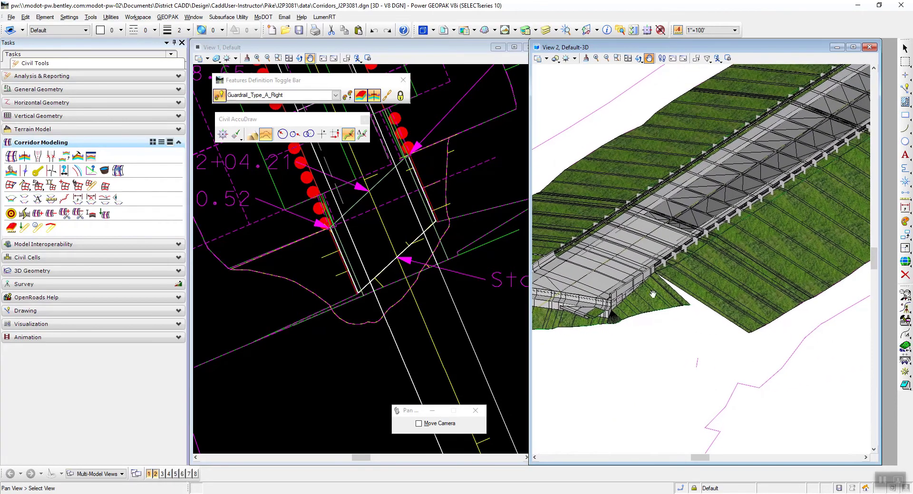
pyautogui.scroll(2, 653, 295)
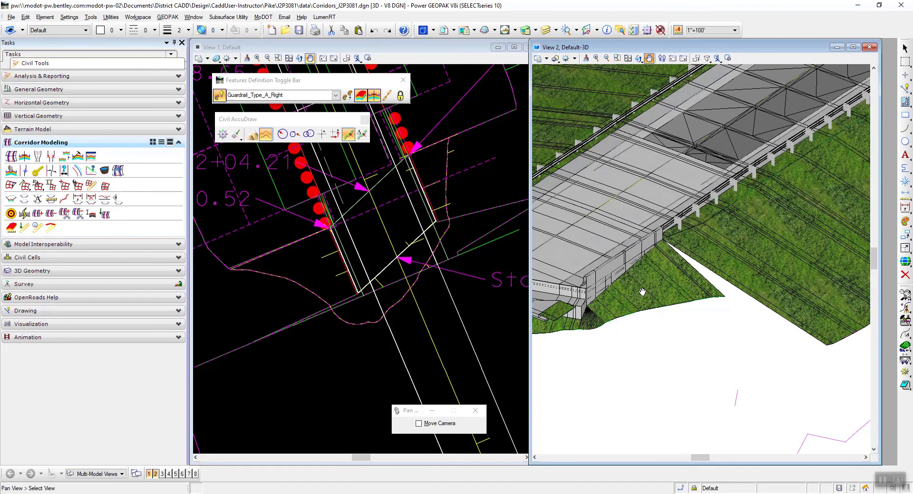
pyautogui.rightClick(641, 292)
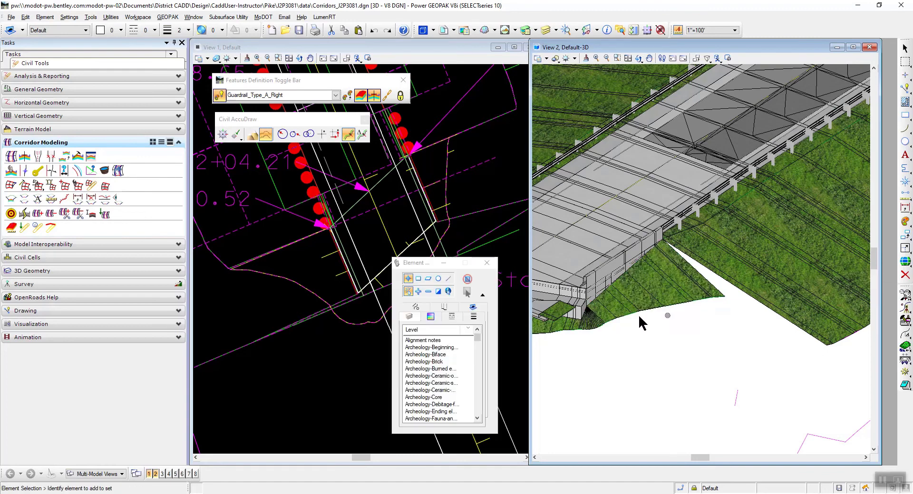
# - Start a parametric constraint on End_Bent_1 for the far side leg, running from station 0+61.90 to 0+86.91
pyautogui.click(323, 257)
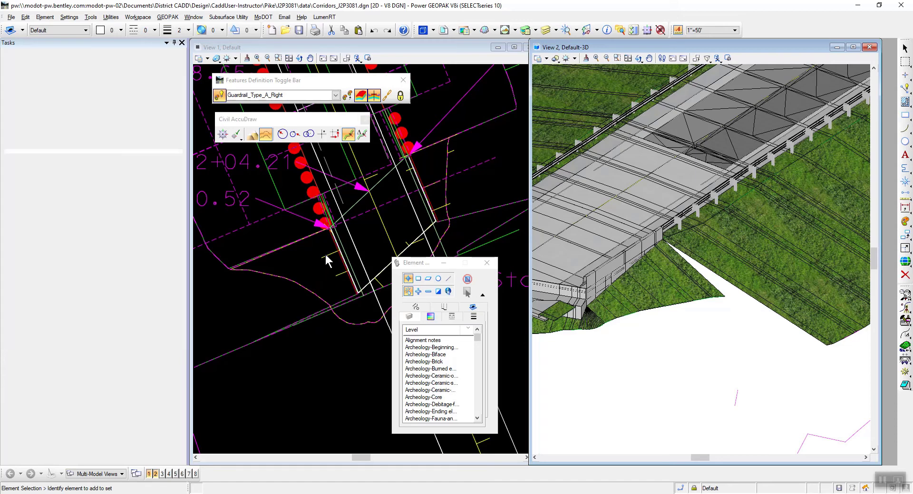
pyautogui.click(326, 255)
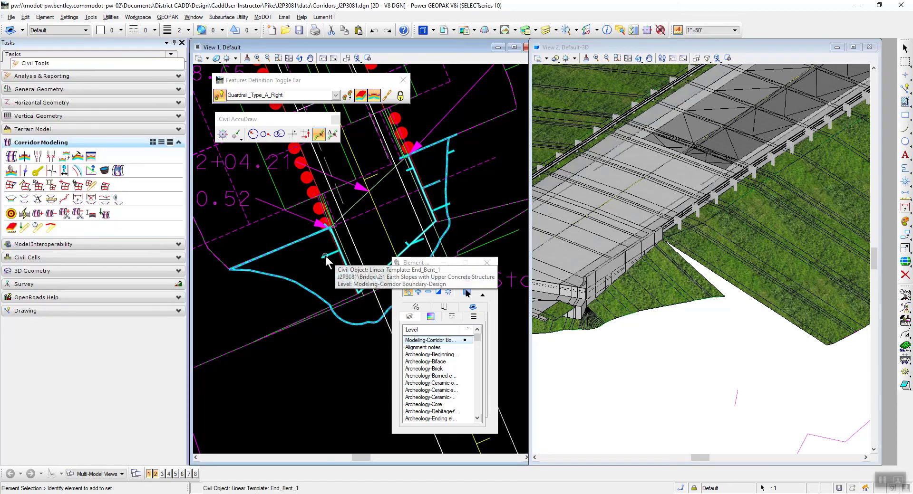
pyautogui.moveTo(333, 255)
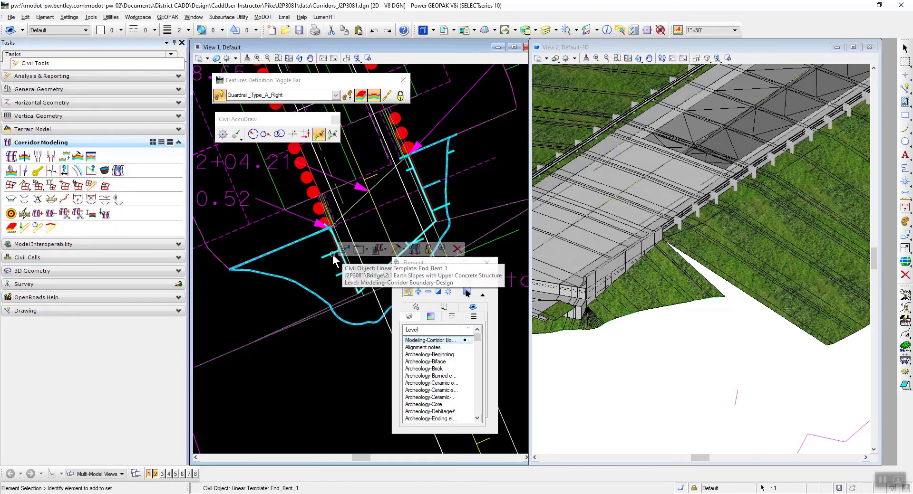
pyautogui.click(404, 250)
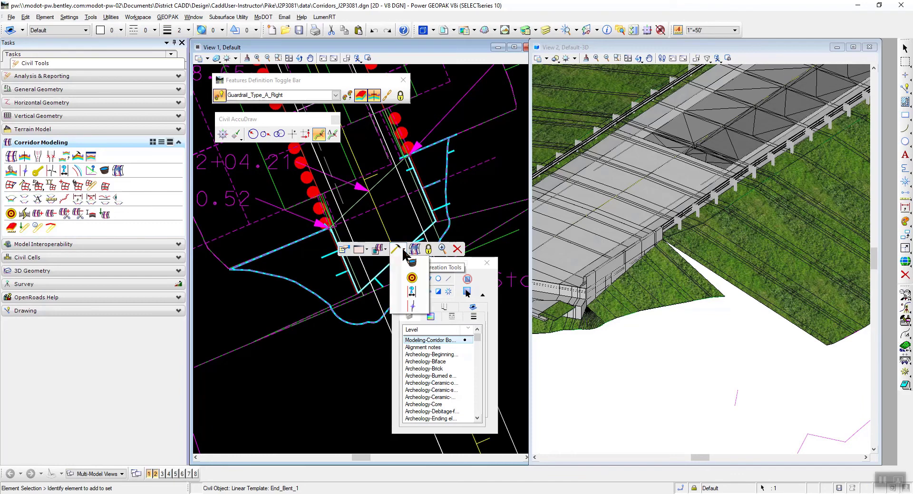
pyautogui.click(411, 290)
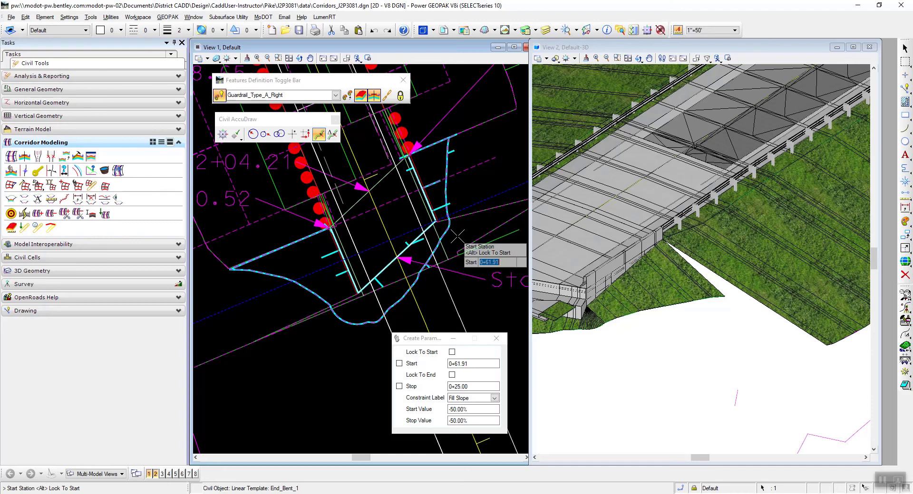
pyautogui.write('0')
pyautogui.press('Return')
pyautogui.click(457, 236)
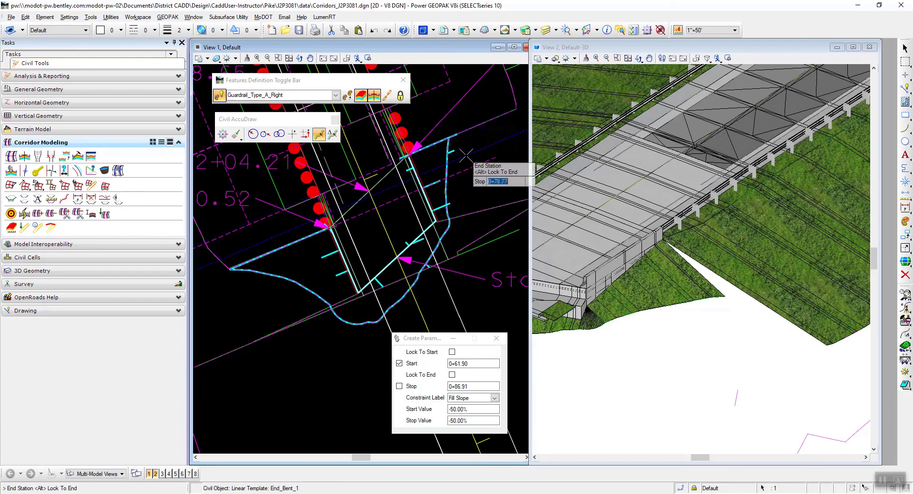
pyautogui.click(440, 103)
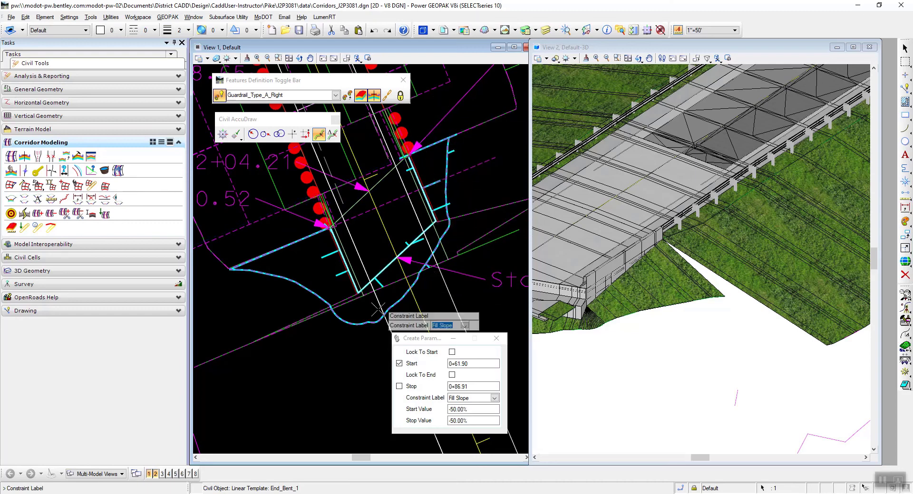
# - Apply the new constraint as Fill Slope with start value -50% and stop value -25%
pyautogui.click(277, 374)
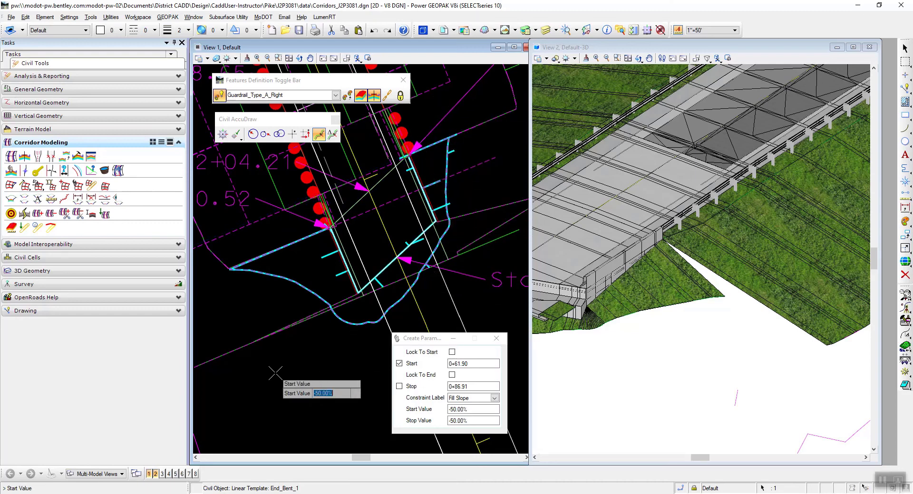
pyautogui.click(273, 374)
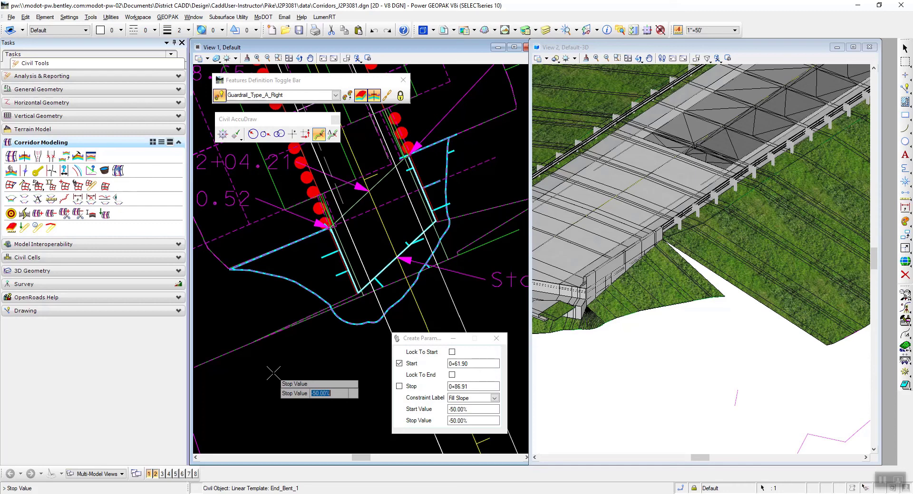
pyautogui.write('-')
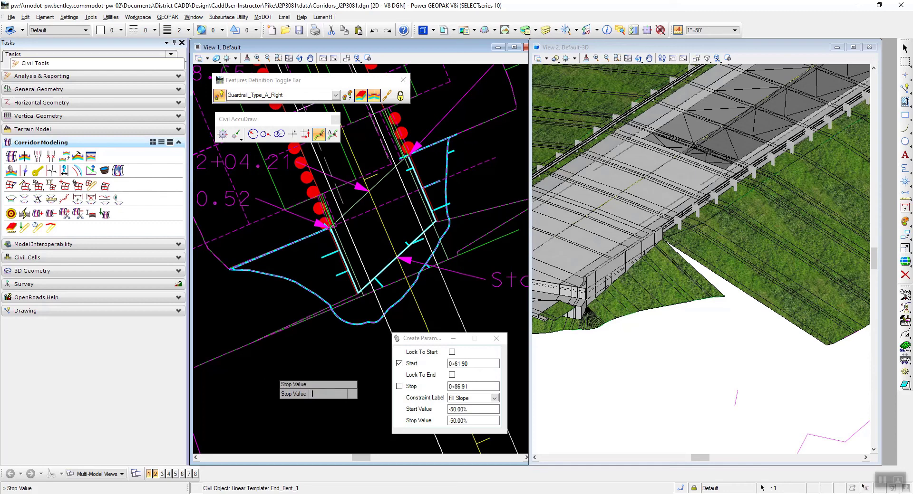
pyautogui.write('25')
pyautogui.click(272, 374)
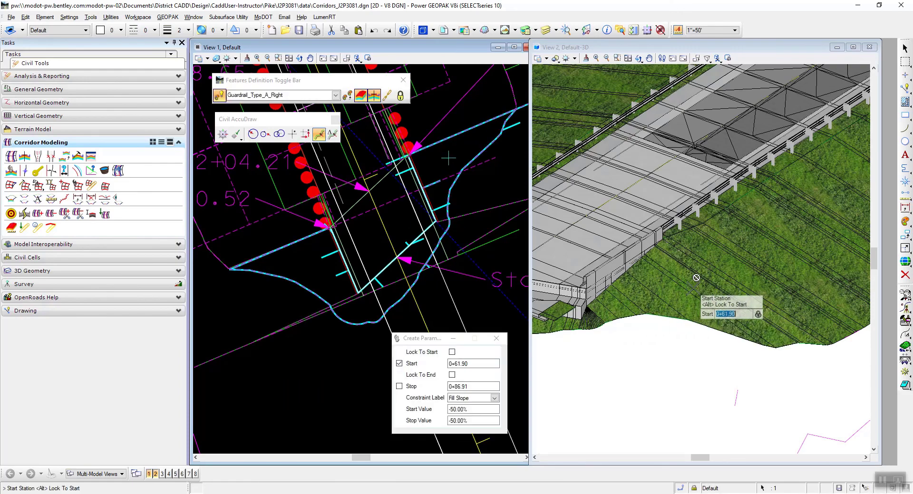
# - Examine the seam of the reshaped fill slope with the corridor and the concrete end wall of End_Bent_1 in 3D
pyautogui.scroll(5, 696, 277)
pyautogui.scroll(-5, 640, 185)
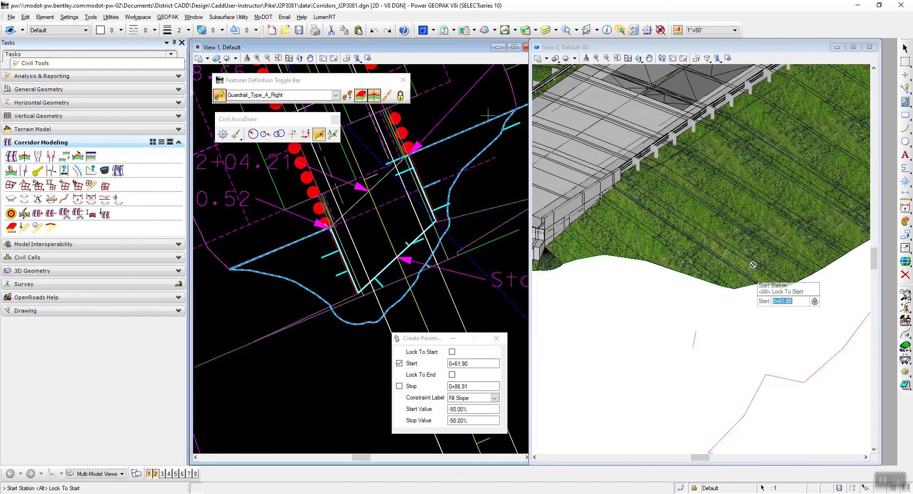
pyautogui.scroll(-2, 663, 228)
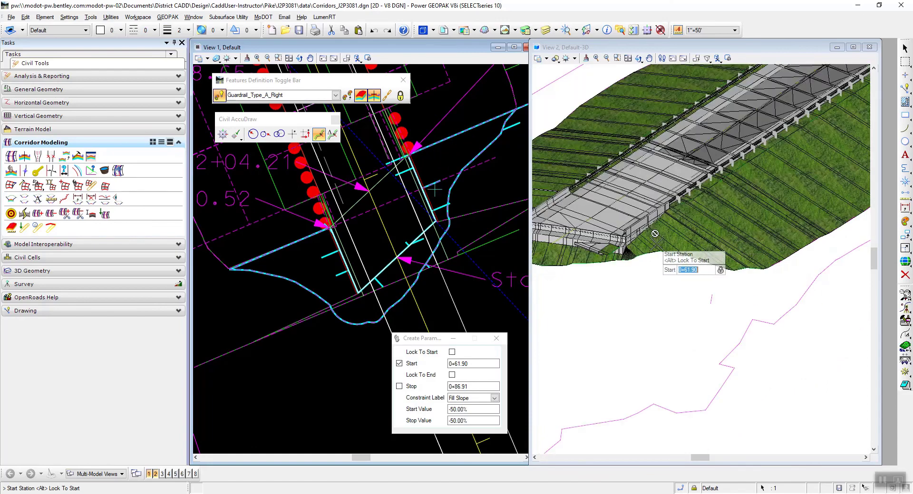
pyautogui.scroll(-2, 734, 266)
pyautogui.scroll(5, 612, 236)
pyautogui.scroll(-3, 603, 235)
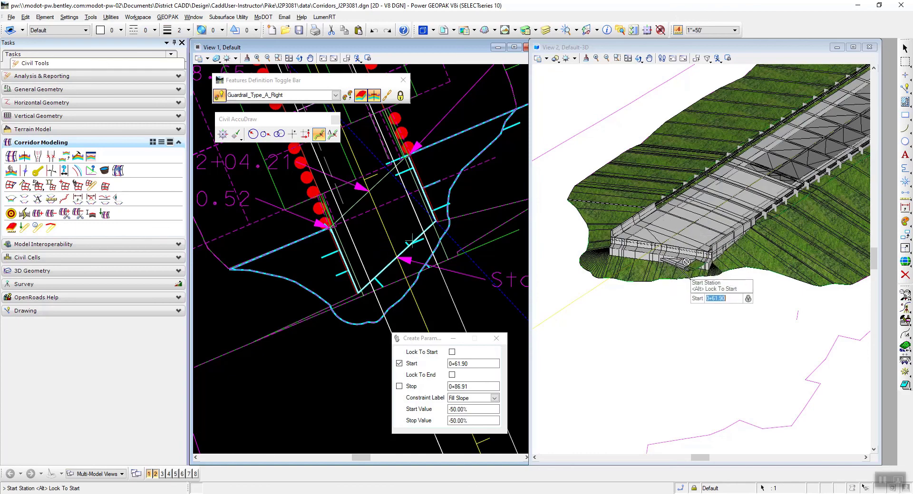
pyautogui.scroll(5, 682, 271)
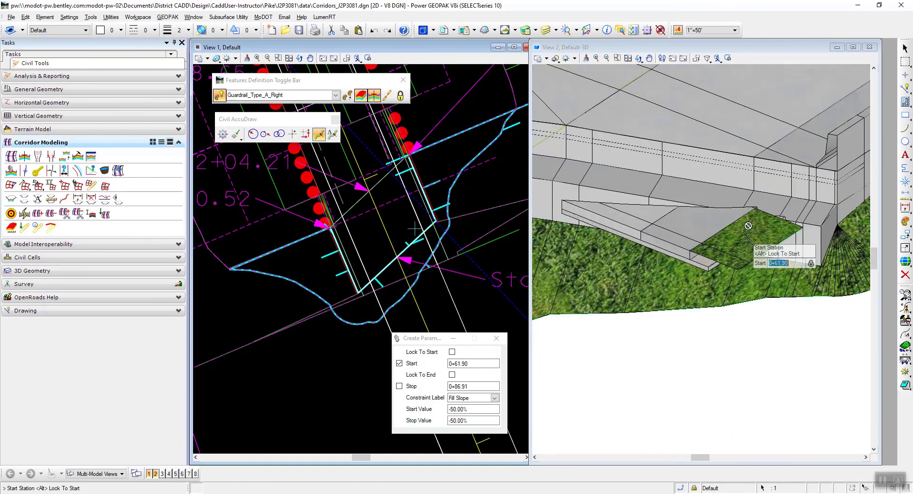
pyautogui.scroll(-3, 717, 233)
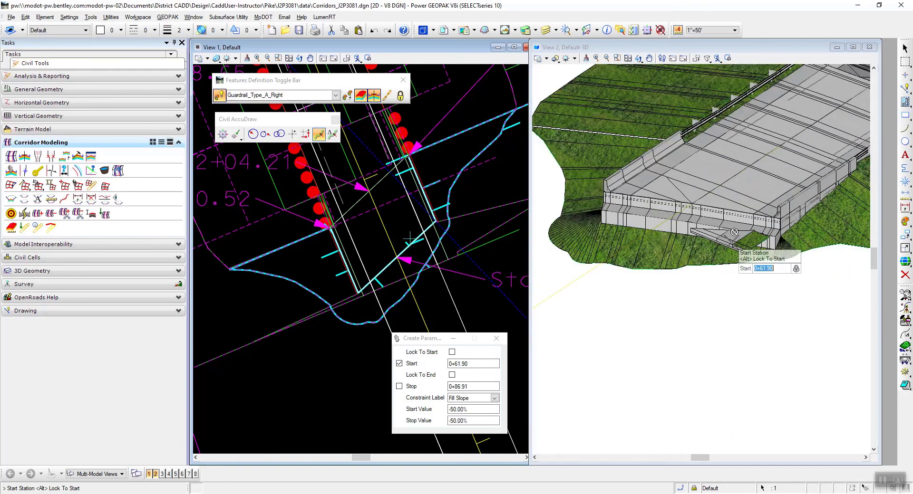